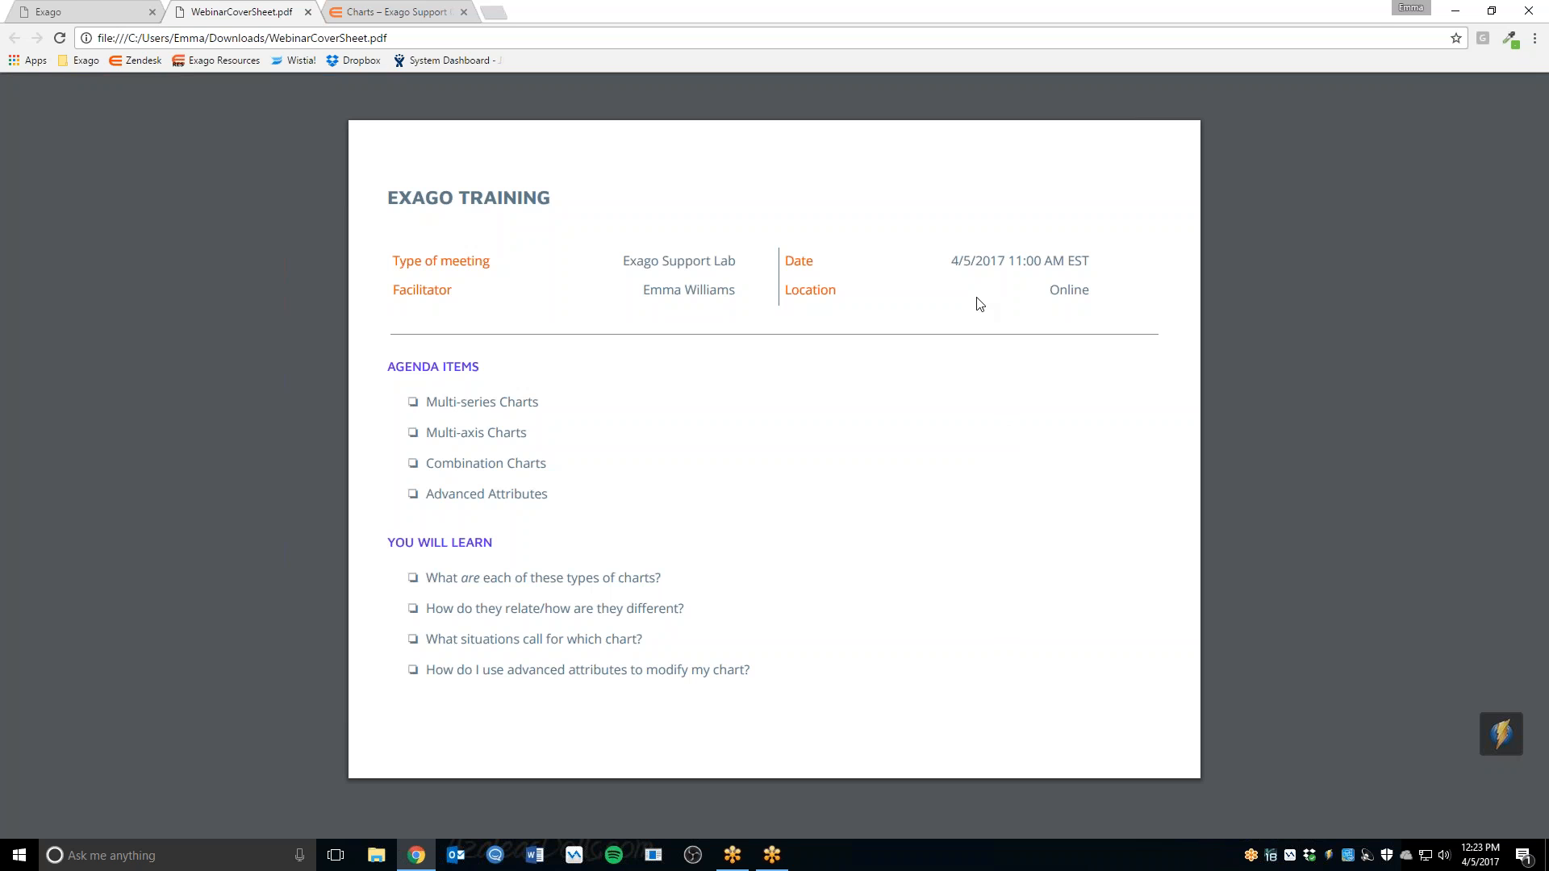
Switch to the Exago report designer and close the two open 02 - Multi-Axes reports.
{"action": "left_click", "coordinate": [79, 17]}
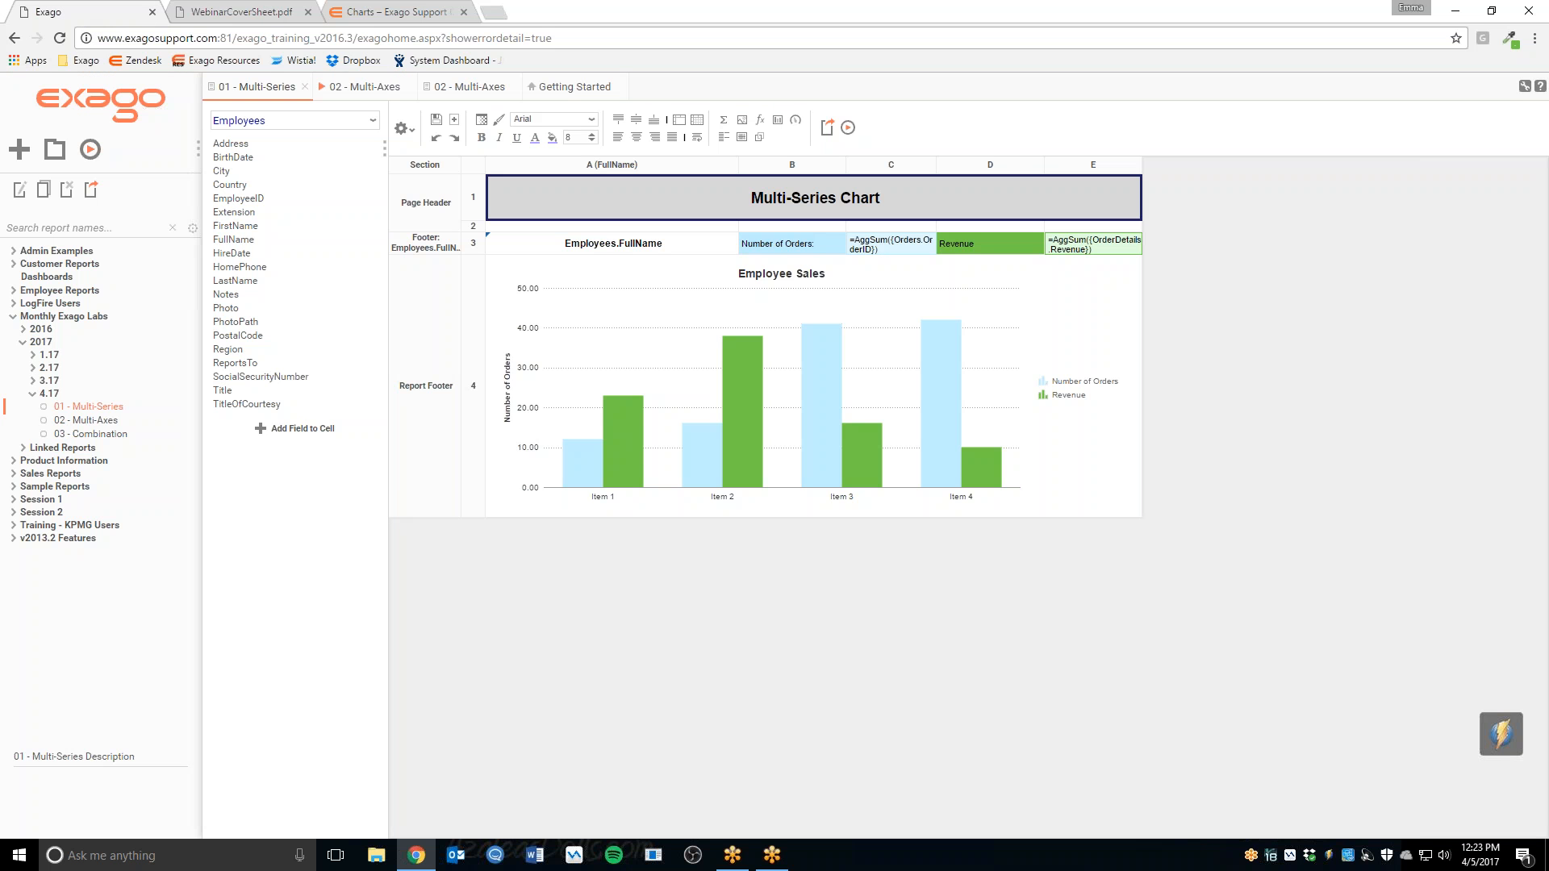
{"action": "middle_click", "coordinate": [356, 93]}
{"action": "middle_click", "coordinate": [356, 92]}
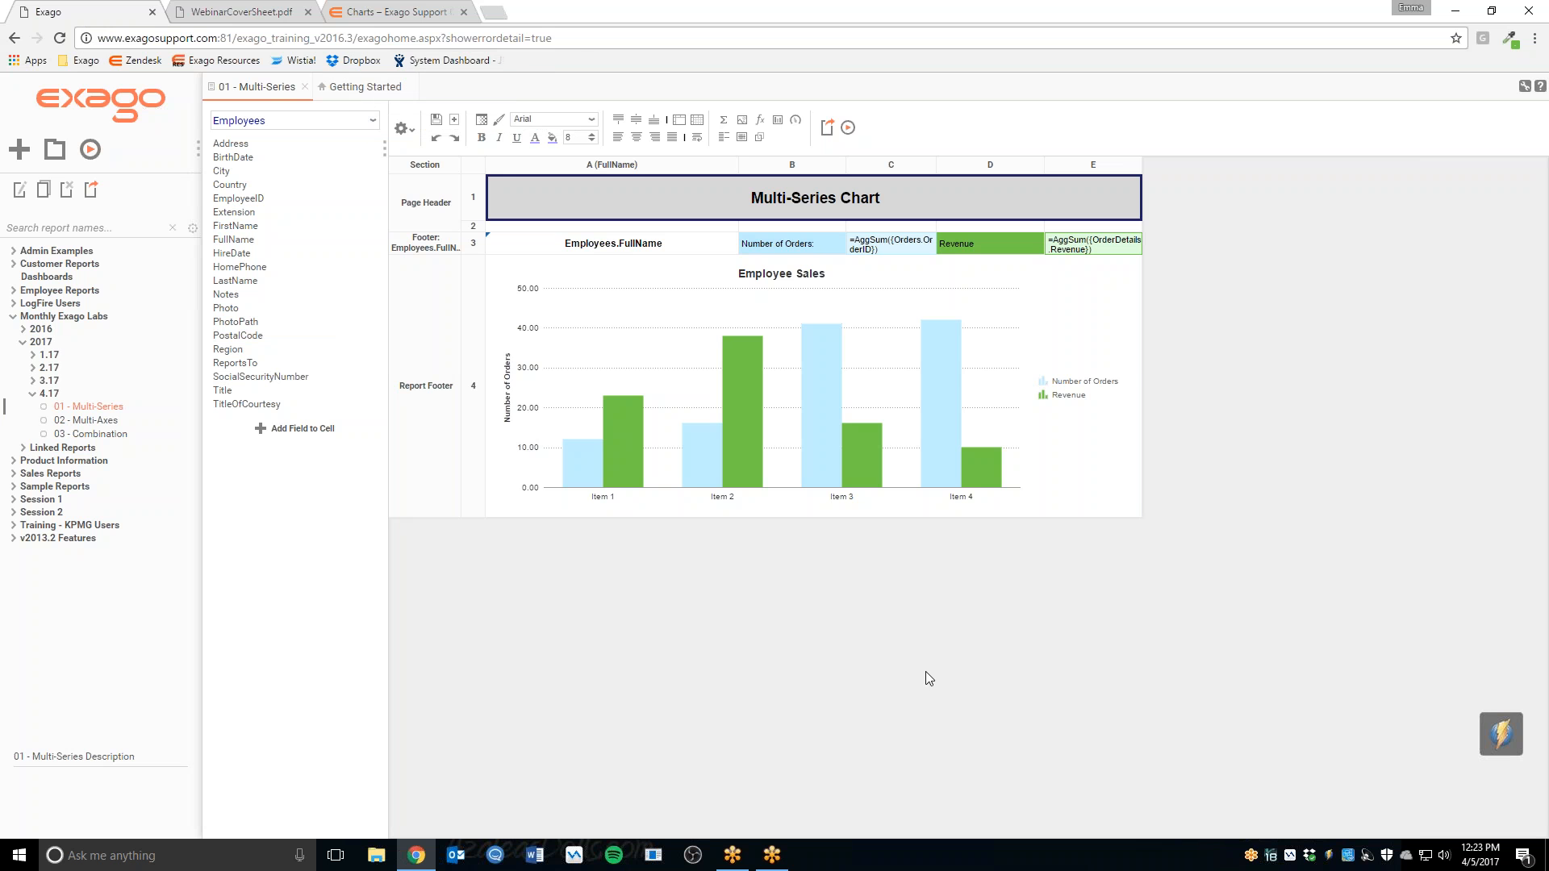
Run the 01 - Multi-Series report and examine the Number of Orders and Revenue bars of the Employee Sales chart.
{"action": "left_click", "coordinate": [847, 127]}
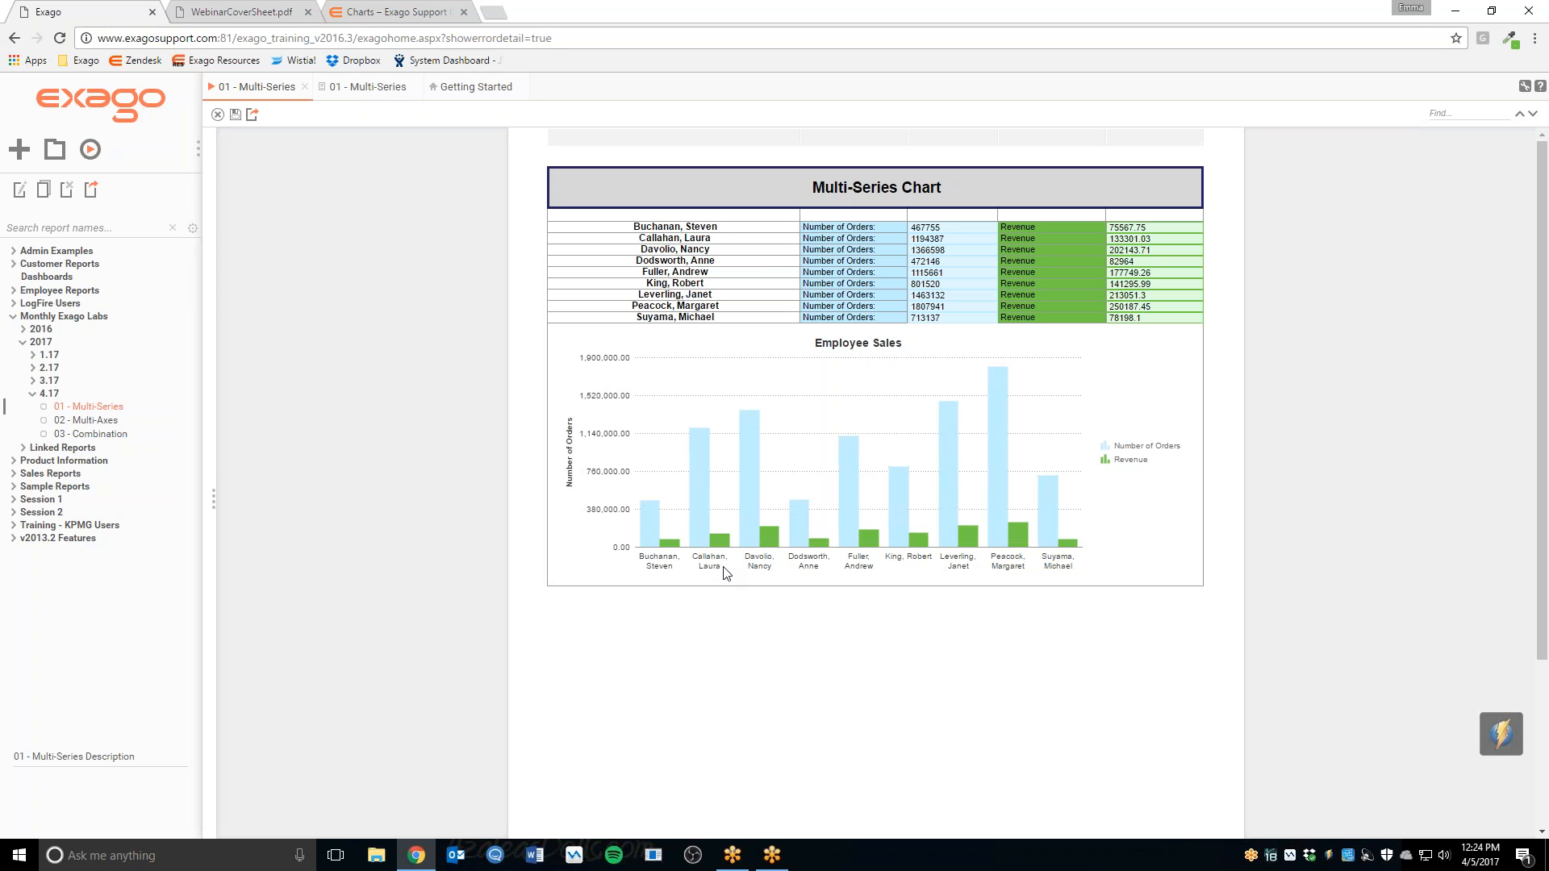
{"action": "mouse_move", "coordinate": [652, 519]}
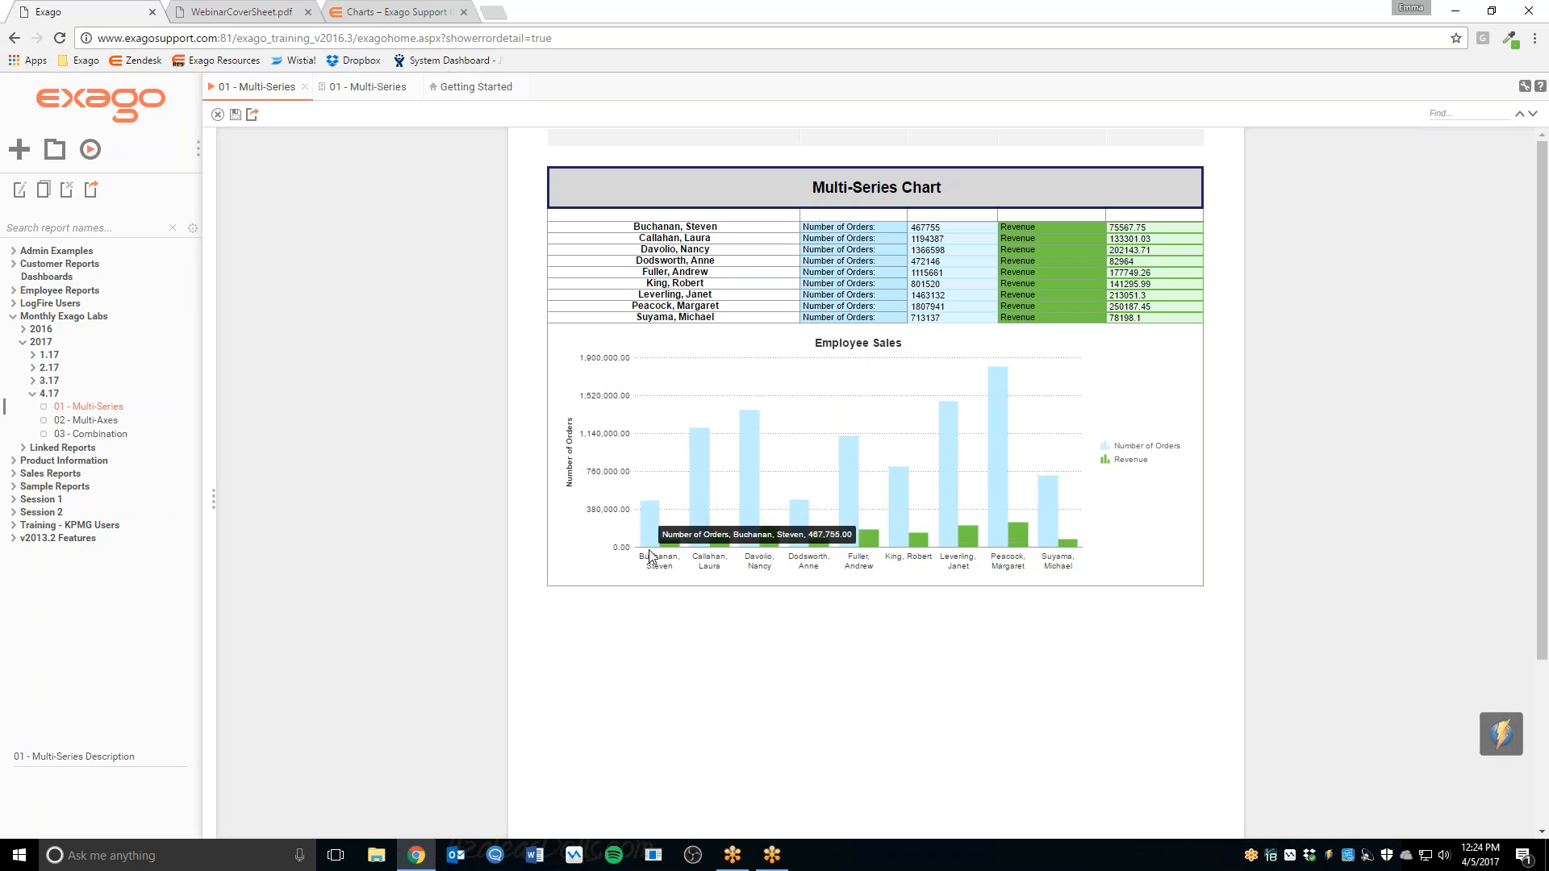
{"action": "mouse_move", "coordinate": [671, 552]}
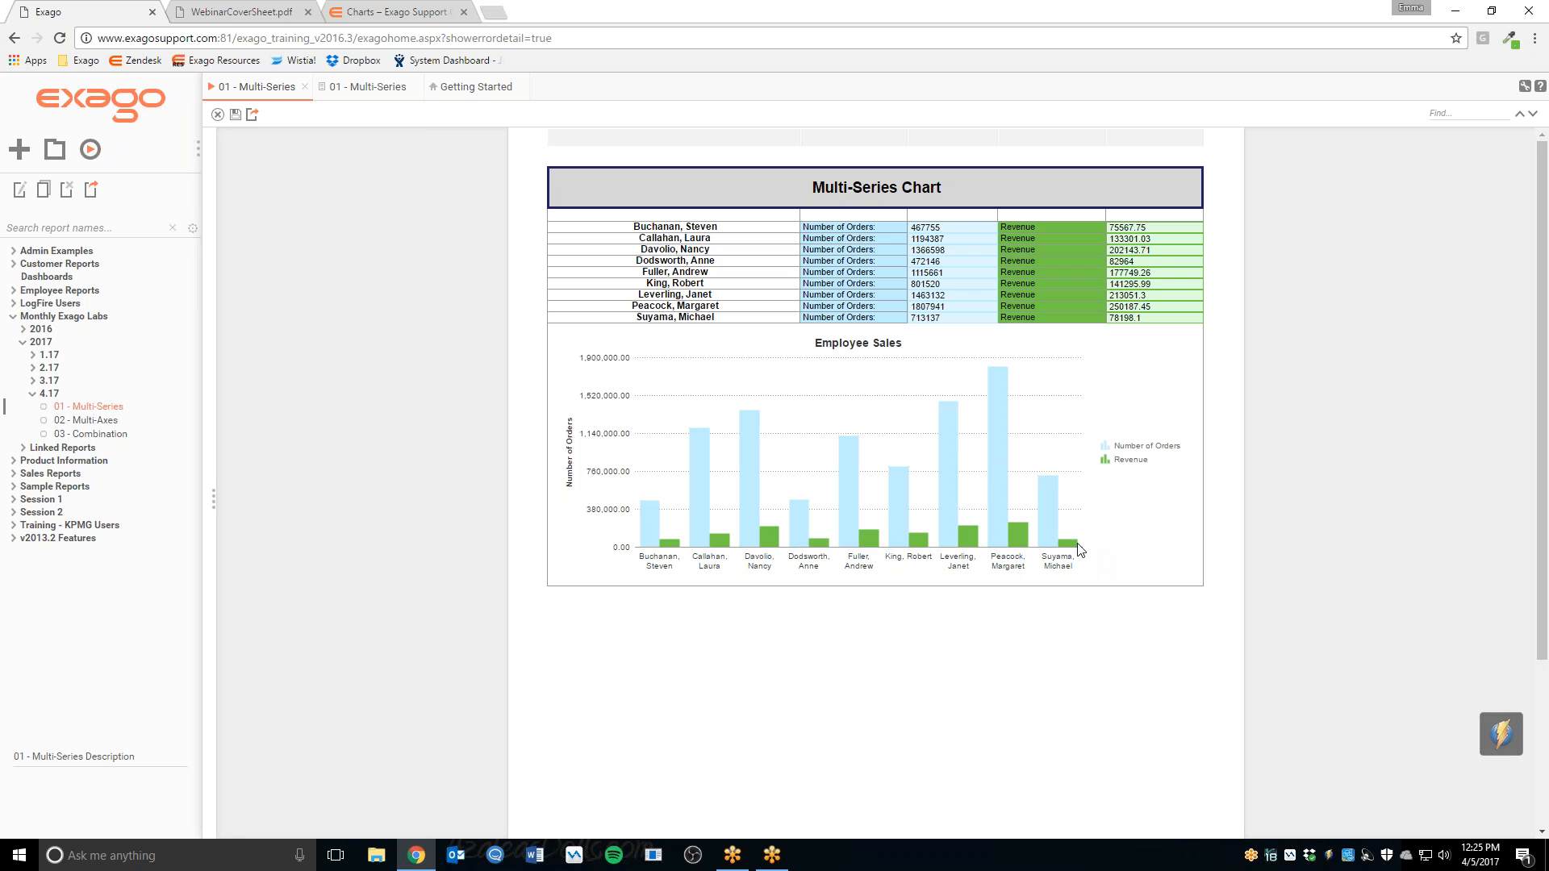
{"action": "mouse_move", "coordinate": [1061, 550]}
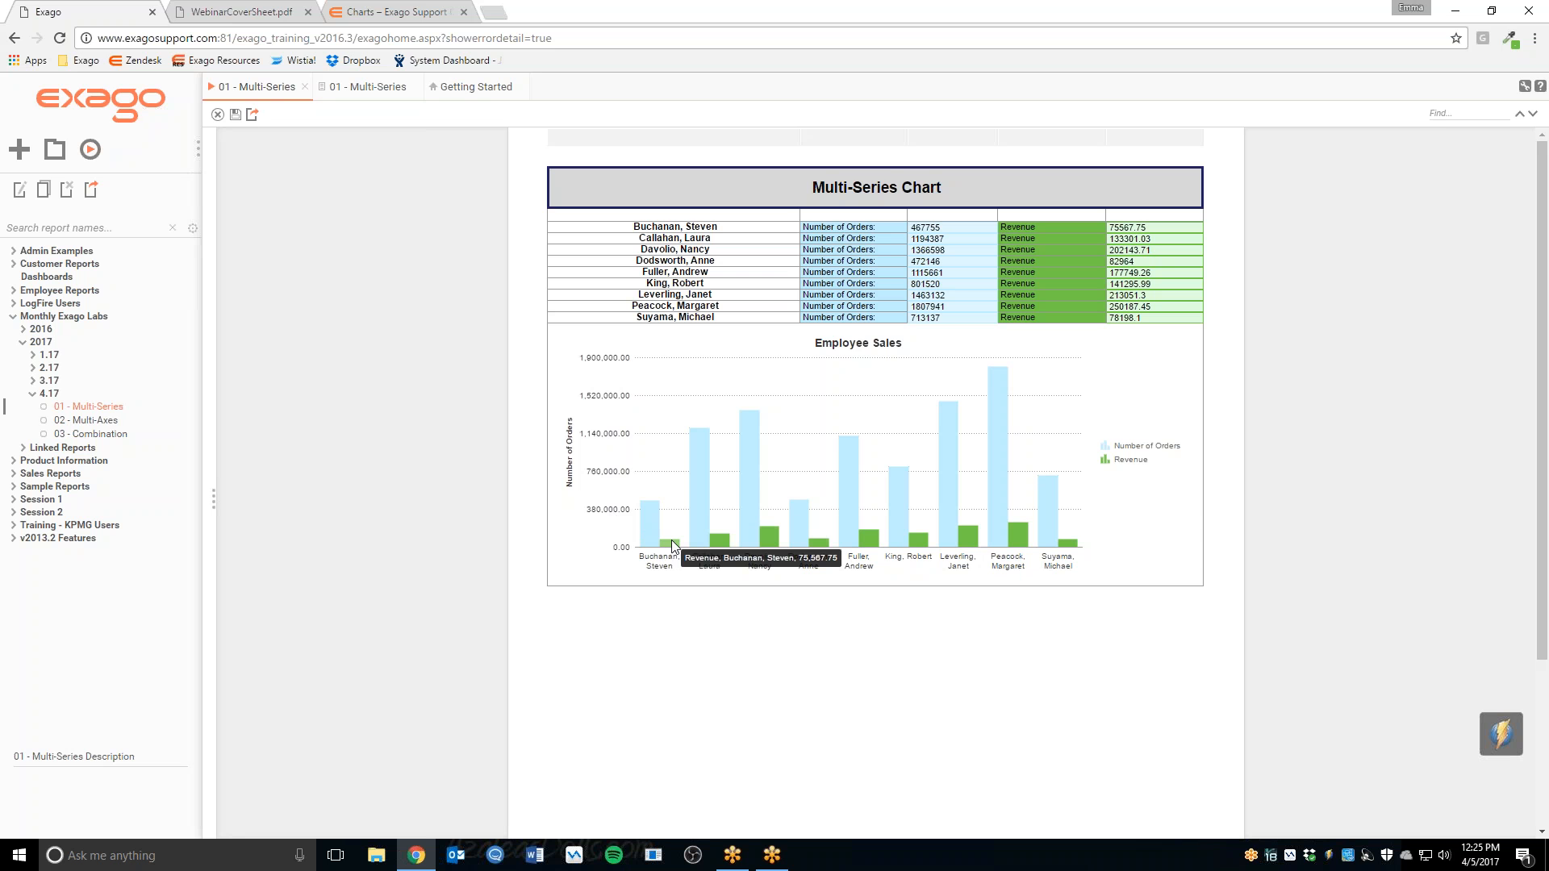
{"action": "mouse_move", "coordinate": [770, 546]}
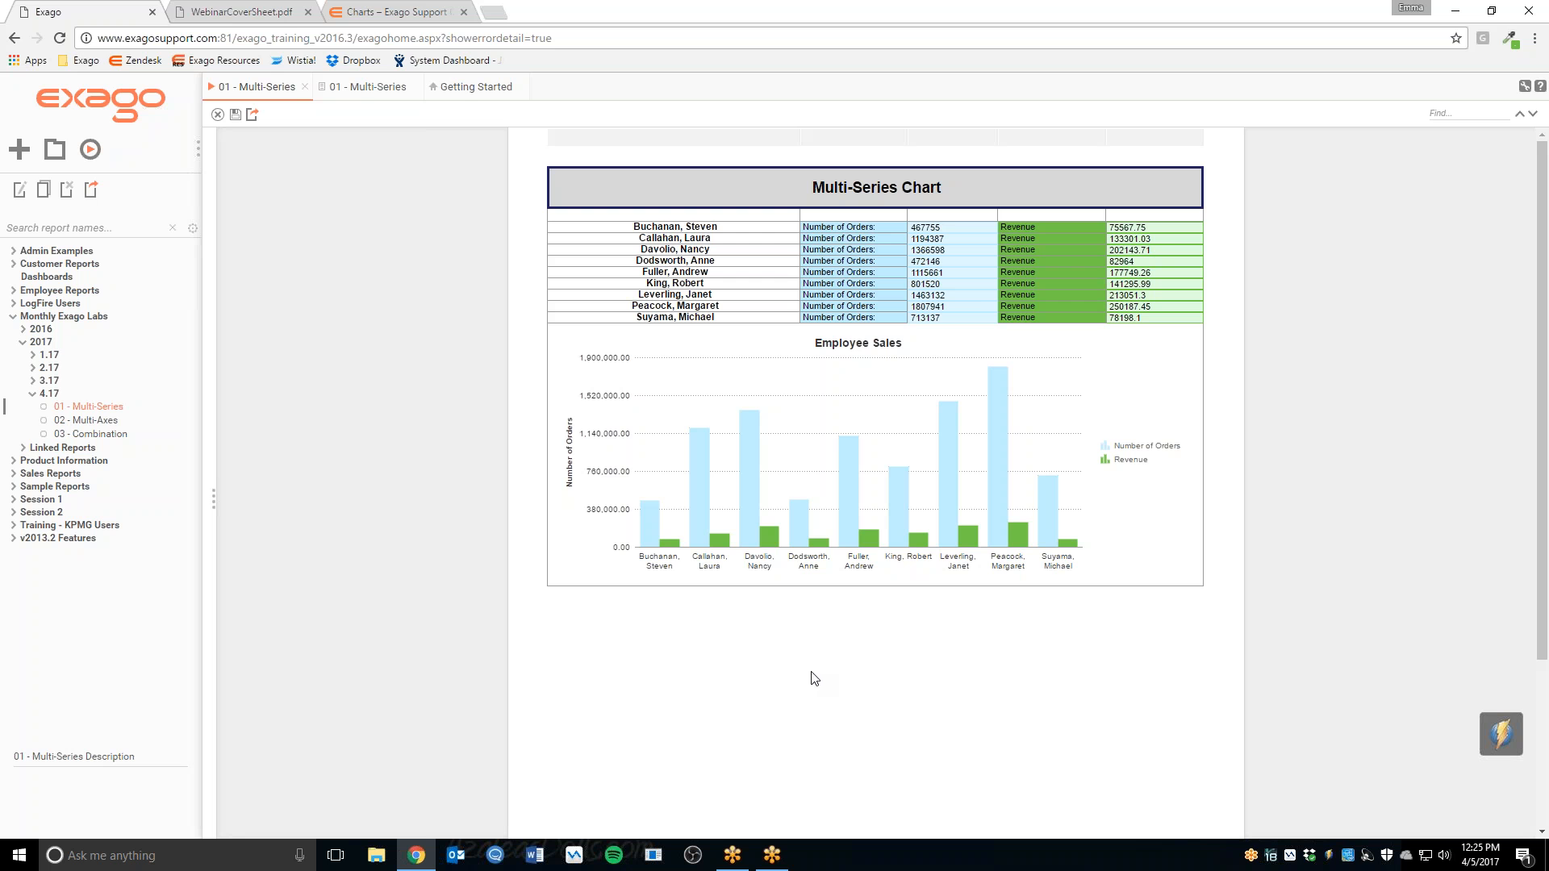
Open the Employee Sales chart of the 01 - Multi-Series design in the Chart Wizard and choose the clustered column type.
{"action": "left_click", "coordinate": [360, 91]}
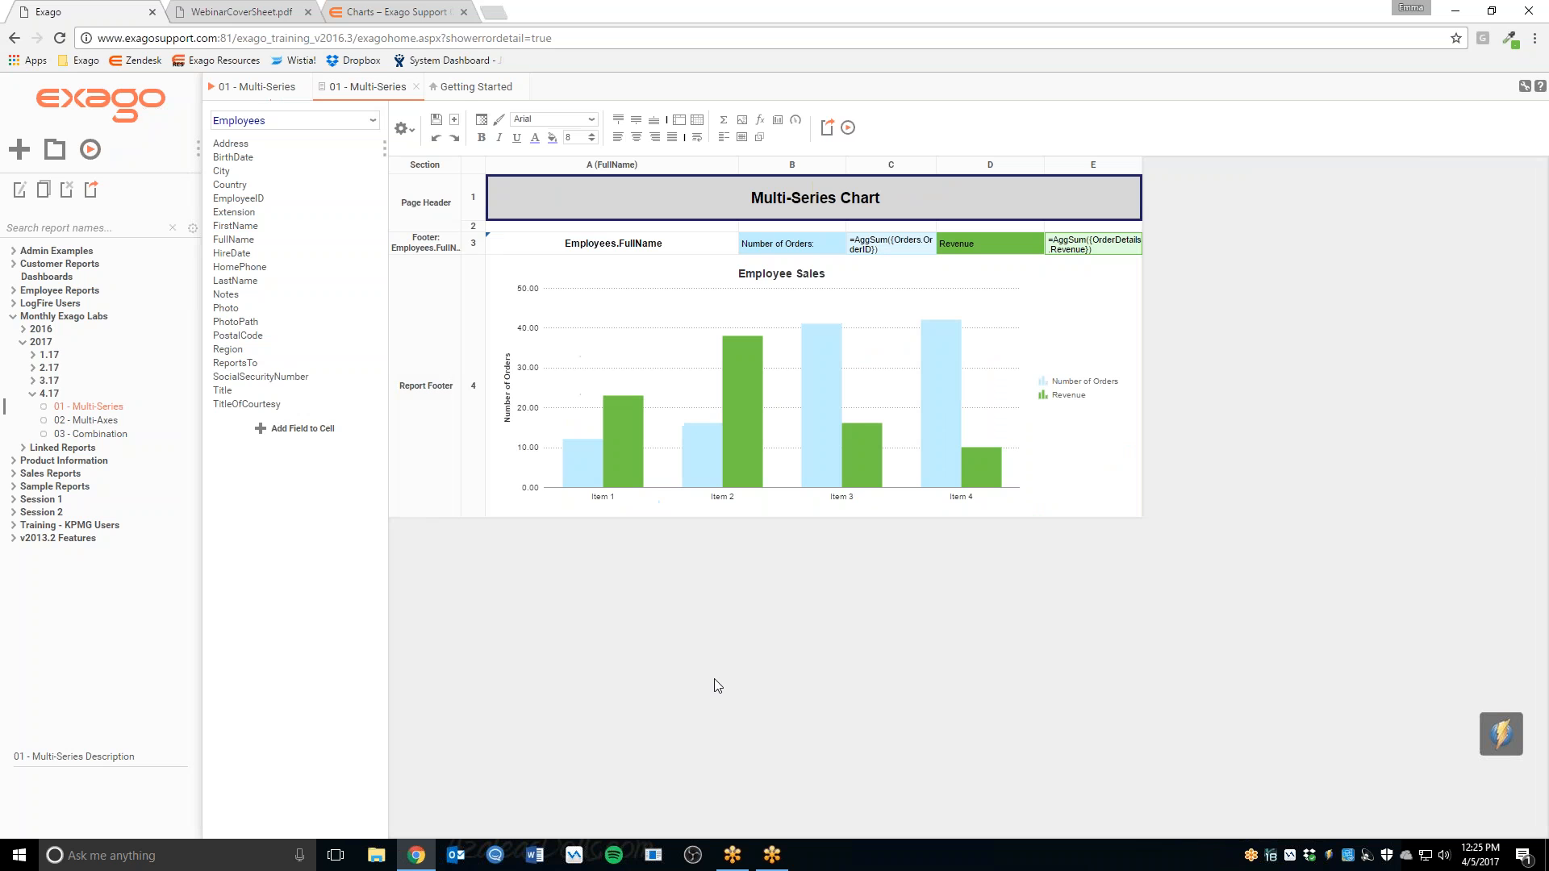
{"action": "double_click", "coordinate": [773, 406]}
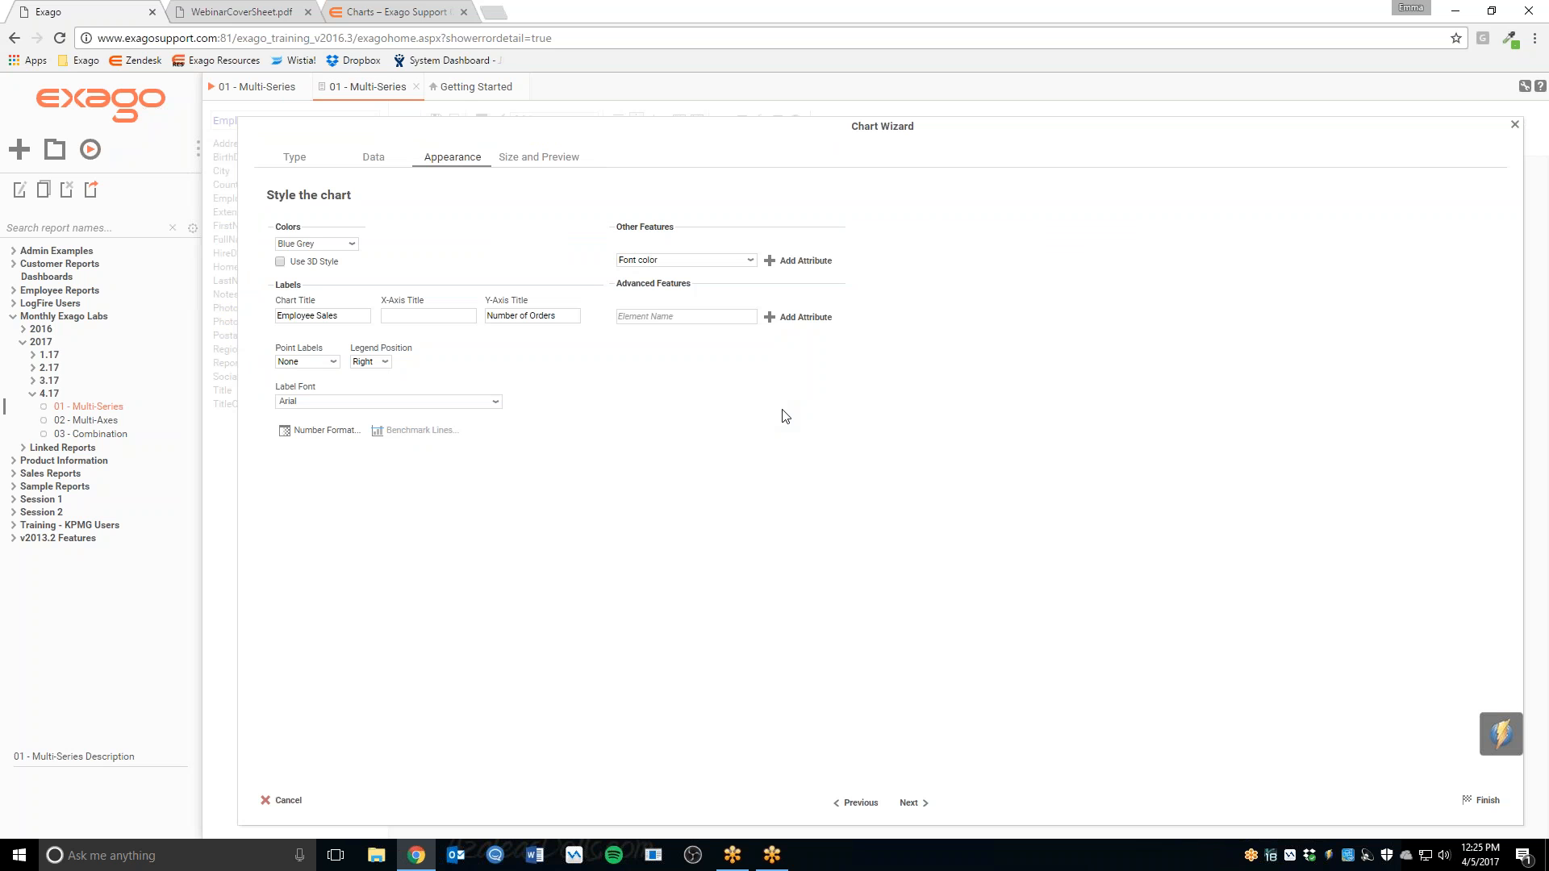
{"action": "left_click", "coordinate": [294, 164]}
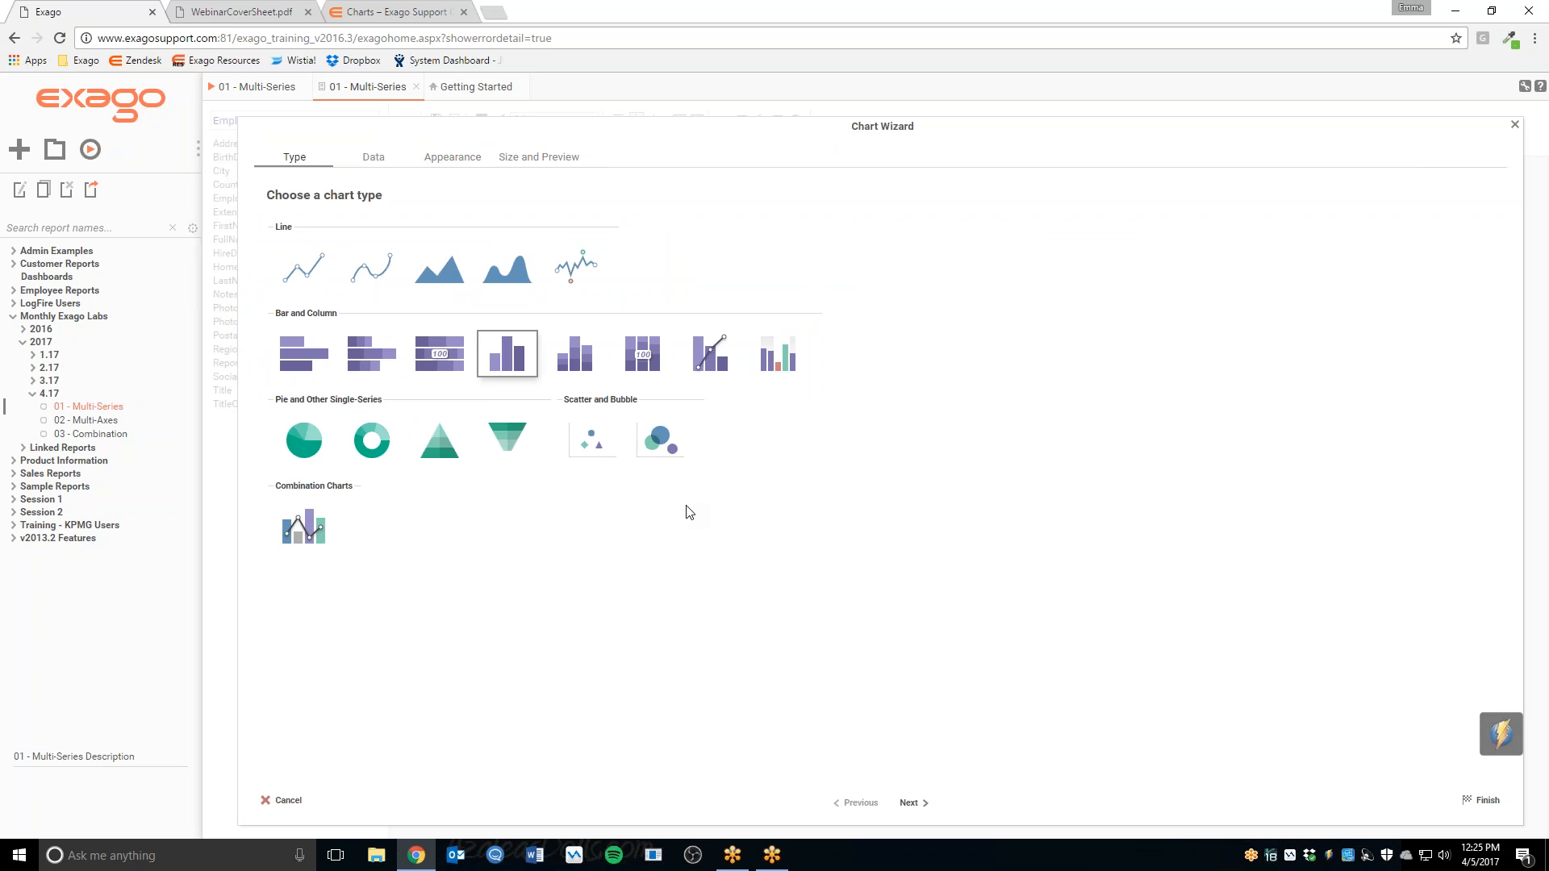
{"action": "left_click", "coordinate": [512, 367]}
Set the chart's X-axis labels to Employees.FullName and the first series values to =AggSum({Orders.OrderID}).
{"action": "left_click", "coordinate": [369, 157]}
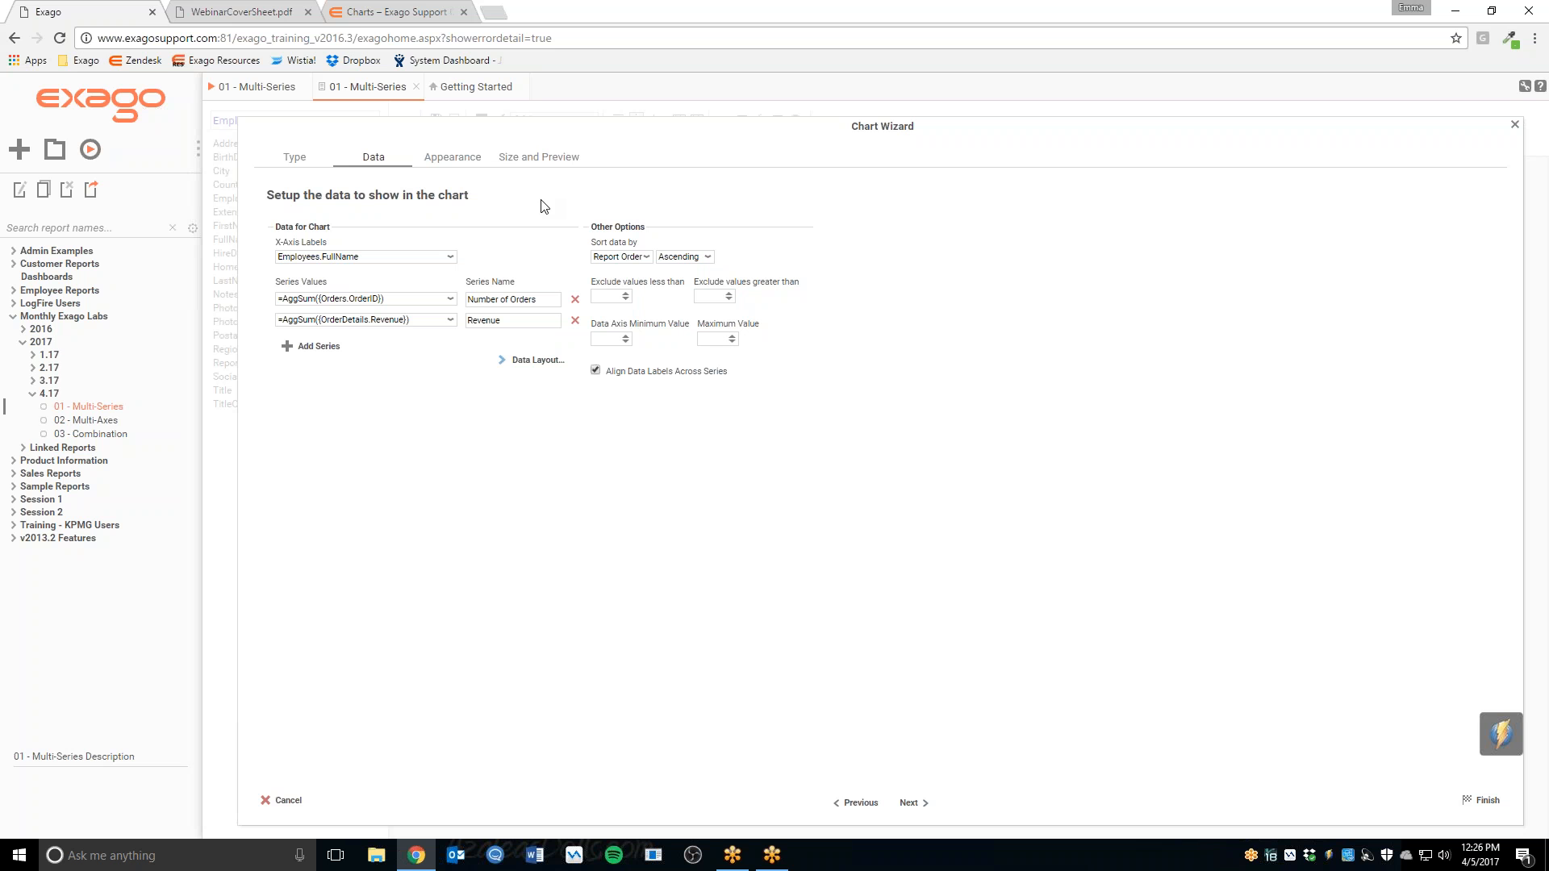
{"action": "left_click", "coordinate": [345, 261]}
{"action": "left_click", "coordinate": [350, 292]}
{"action": "left_click", "coordinate": [392, 470]}
{"action": "left_click", "coordinate": [422, 299]}
{"action": "left_click", "coordinate": [409, 347]}
Clear the chart's Y-axis title and finish the Chart Wizard.
{"action": "left_click", "coordinate": [912, 803]}
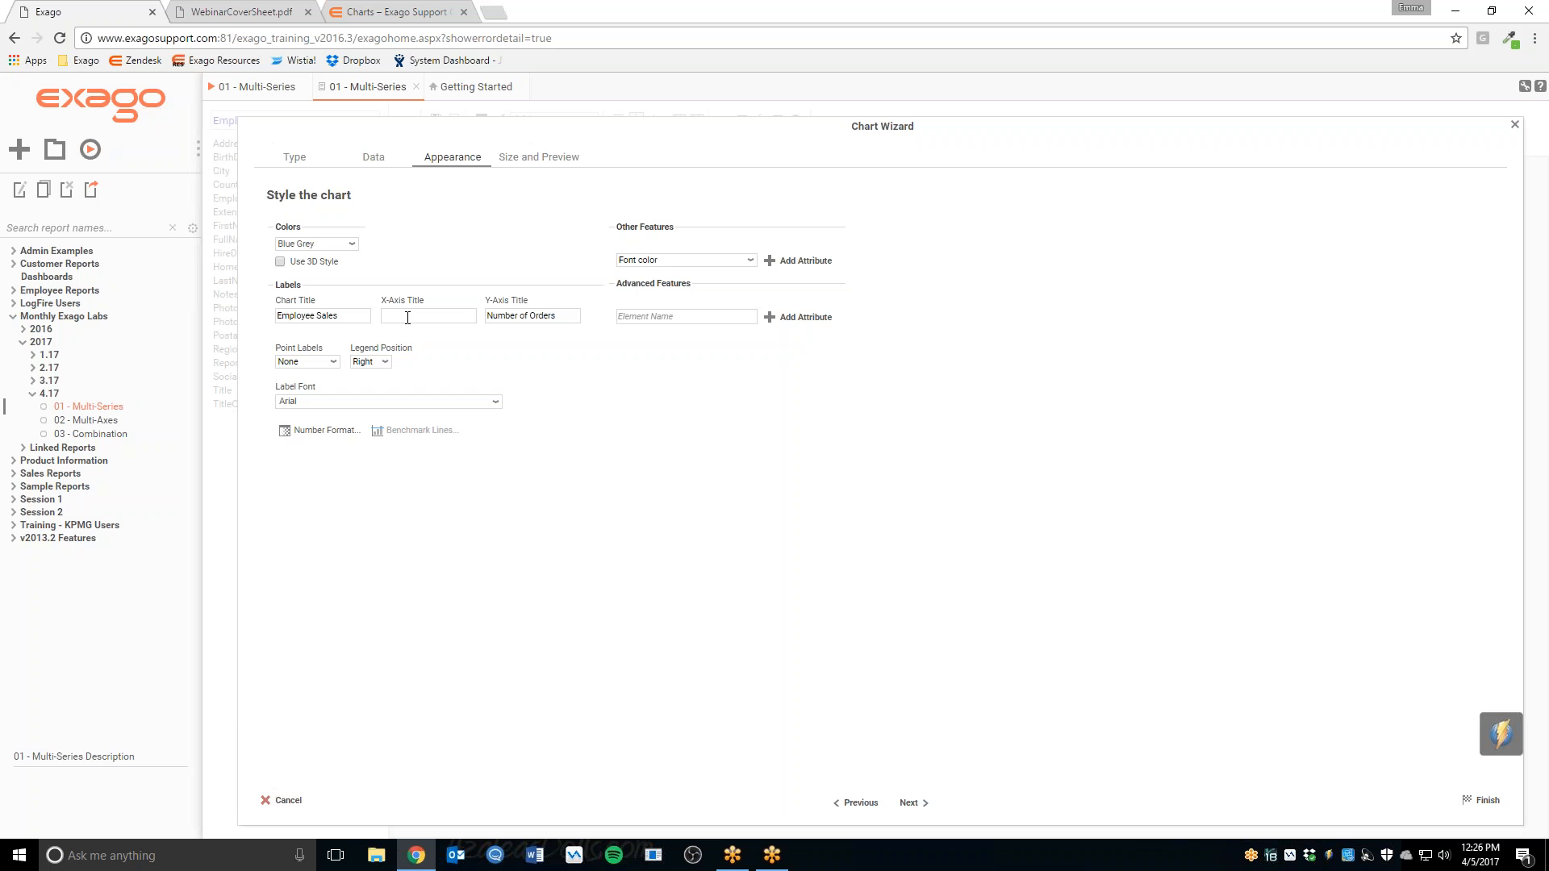
{"action": "triple_click", "coordinate": [563, 317]}
{"action": "key", "text": "BackSpace"}
{"action": "left_click", "coordinate": [1481, 800]}
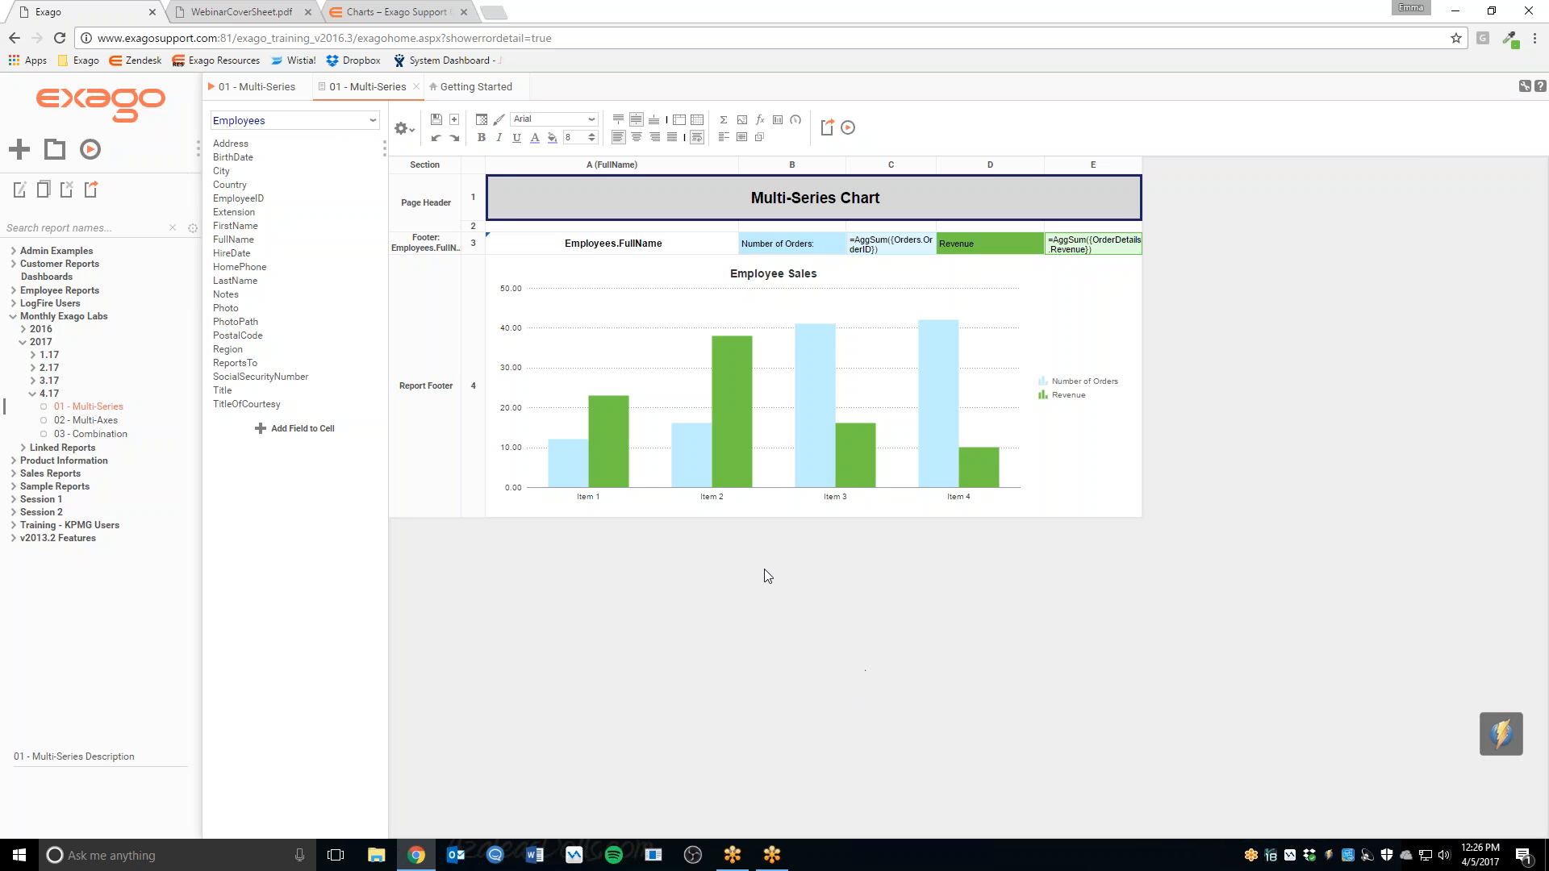
Run the 02 - Multi-Axes report and examine the points of its Number of Orders and Revenue lines.
{"action": "left_click", "coordinate": [103, 420]}
{"action": "left_click", "coordinate": [90, 150]}
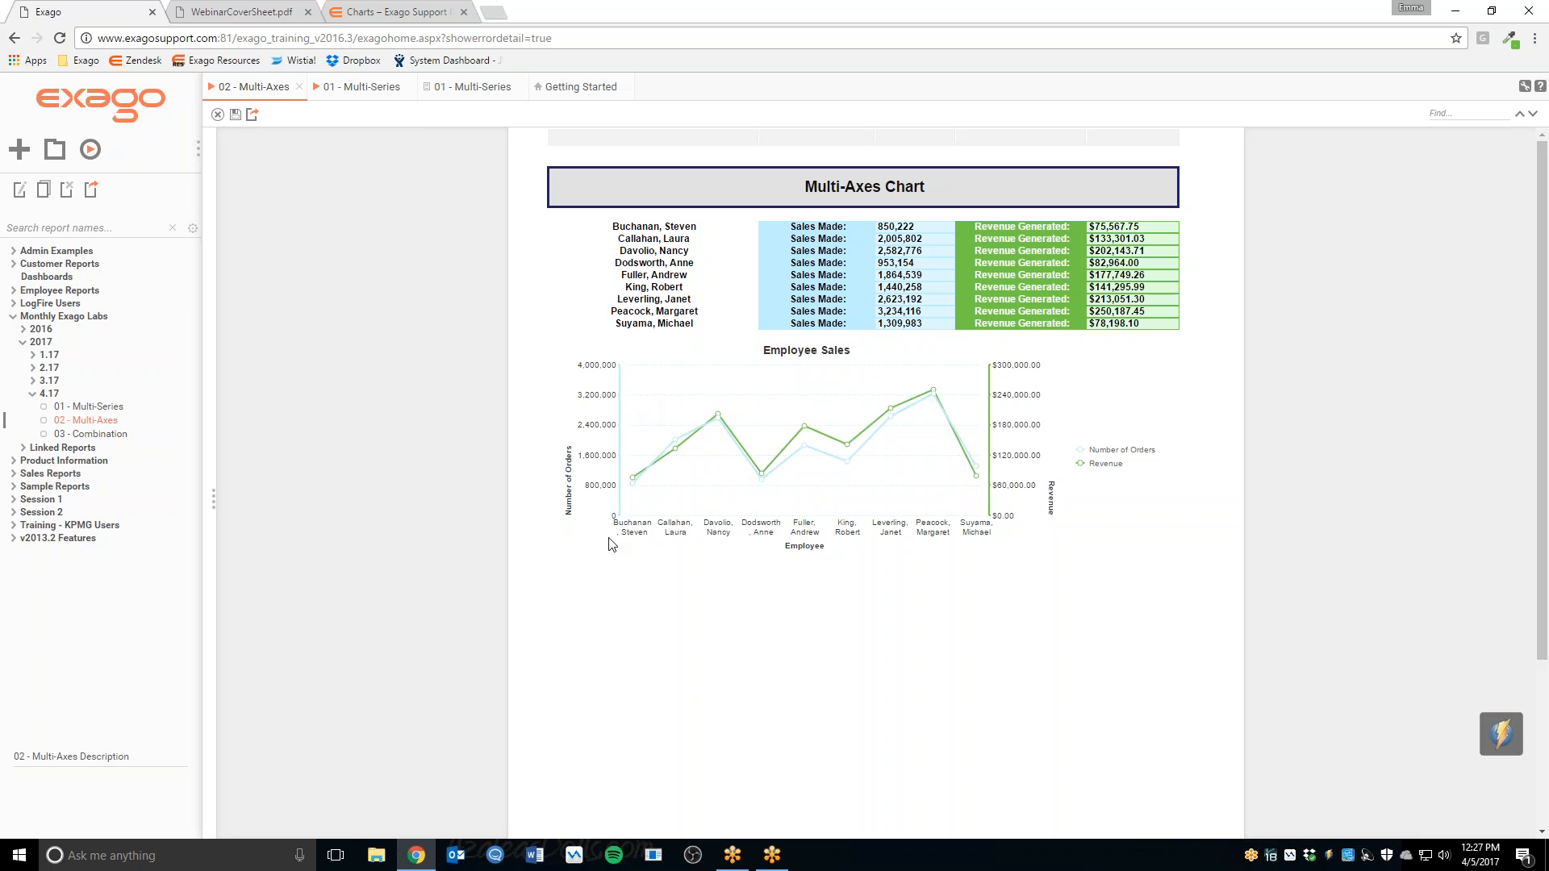
{"action": "mouse_move", "coordinate": [632, 482]}
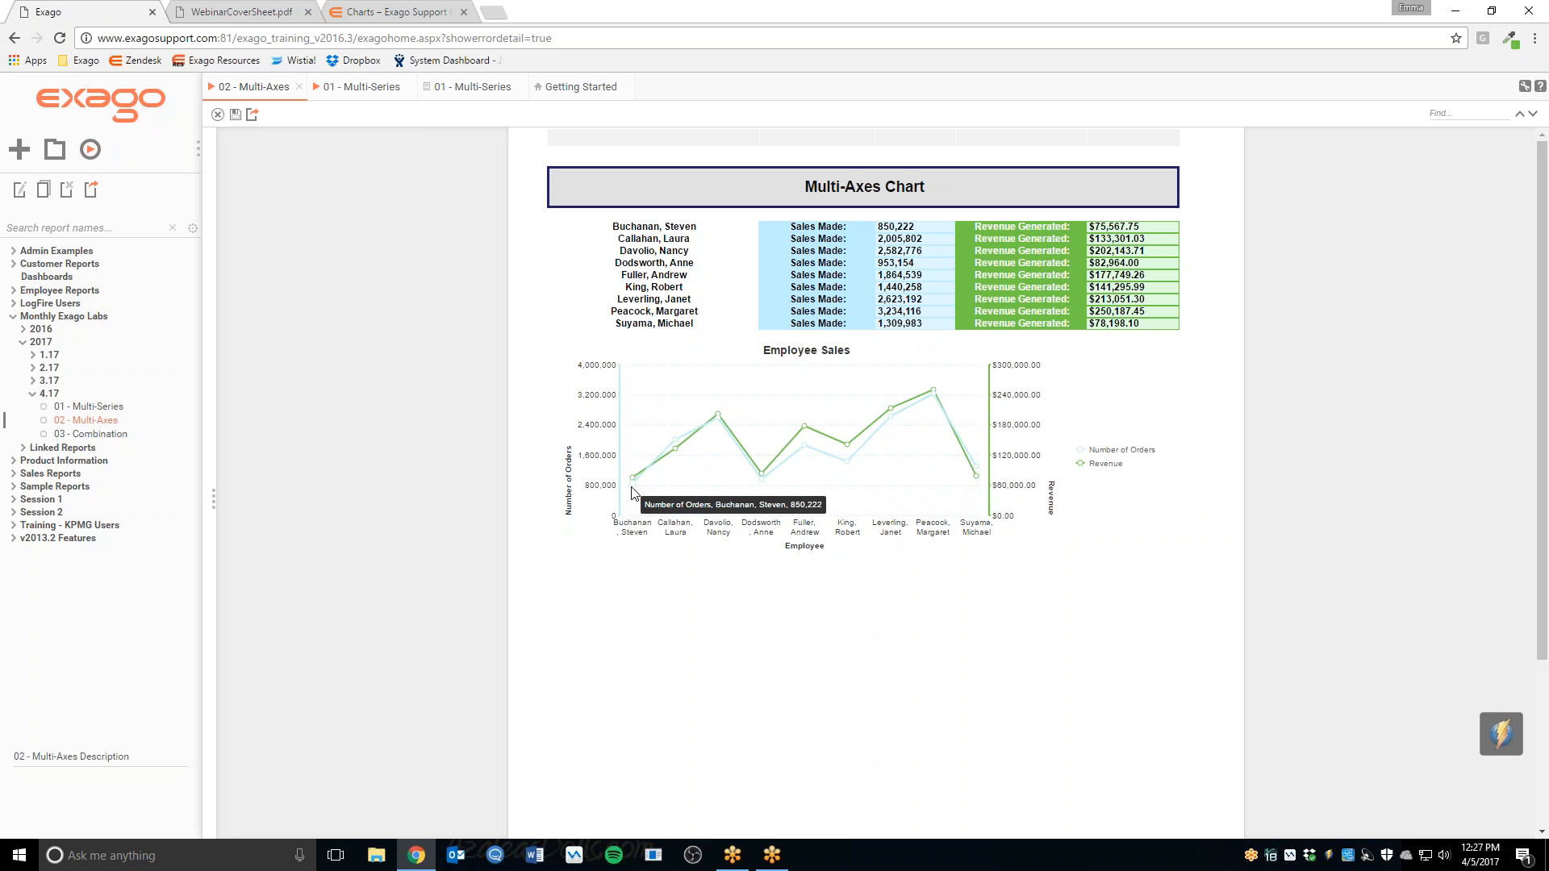
{"action": "mouse_move", "coordinate": [675, 448]}
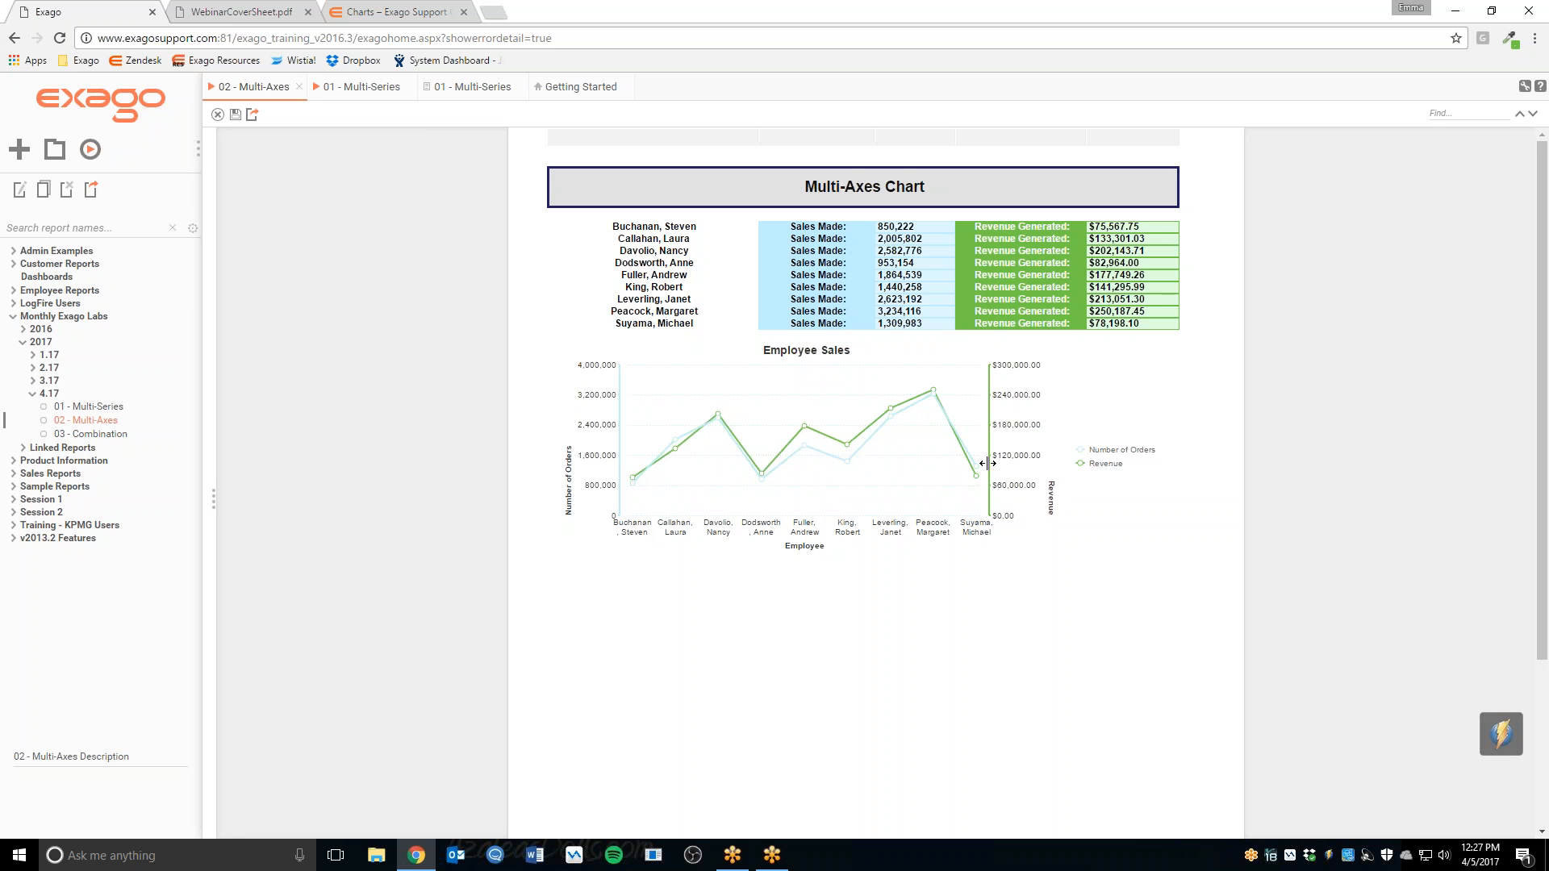
{"action": "mouse_move", "coordinate": [977, 463]}
{"action": "mouse_move", "coordinate": [934, 392]}
Compare the 01 - Multi-Series chart with the 02 - Multi-Axes chart.
{"action": "left_click", "coordinate": [361, 86]}
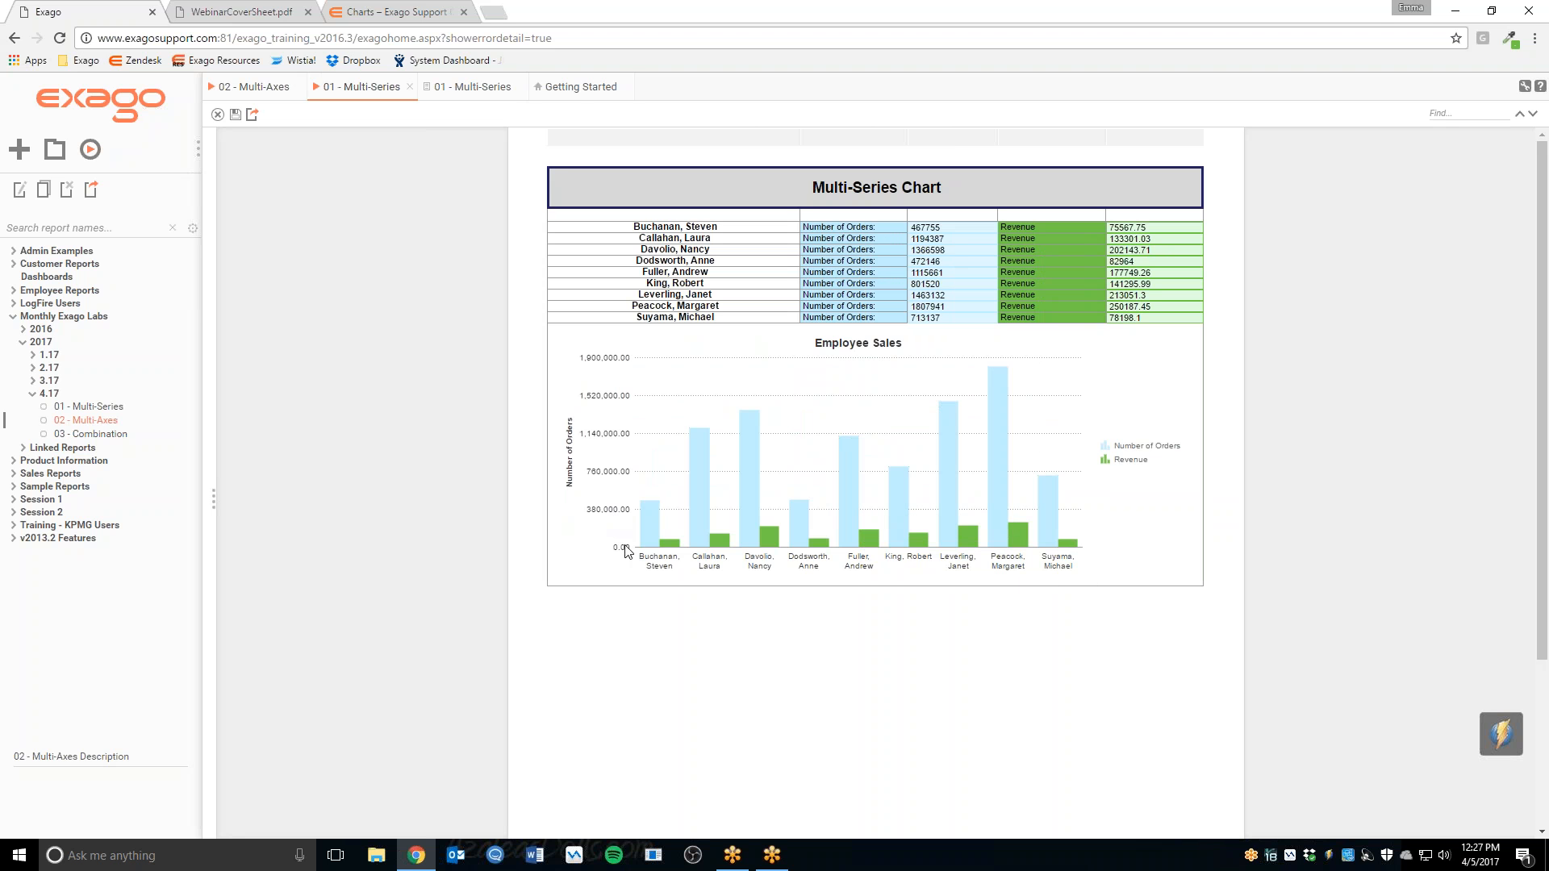
{"action": "left_click", "coordinate": [451, 89]}
{"action": "left_click", "coordinate": [209, 85]}
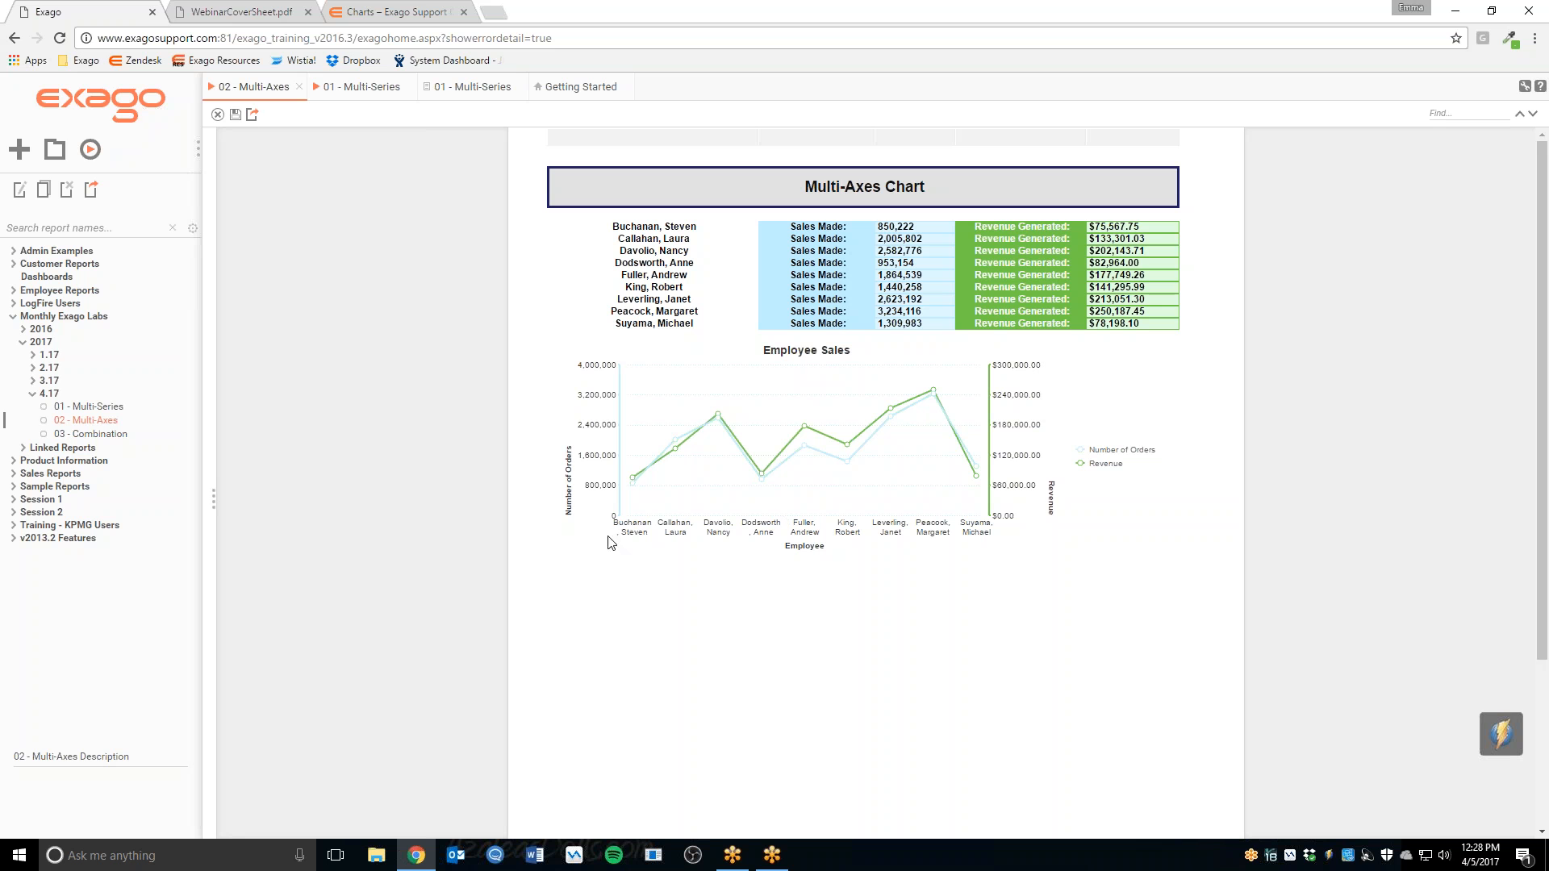
{"action": "mouse_move", "coordinate": [635, 490]}
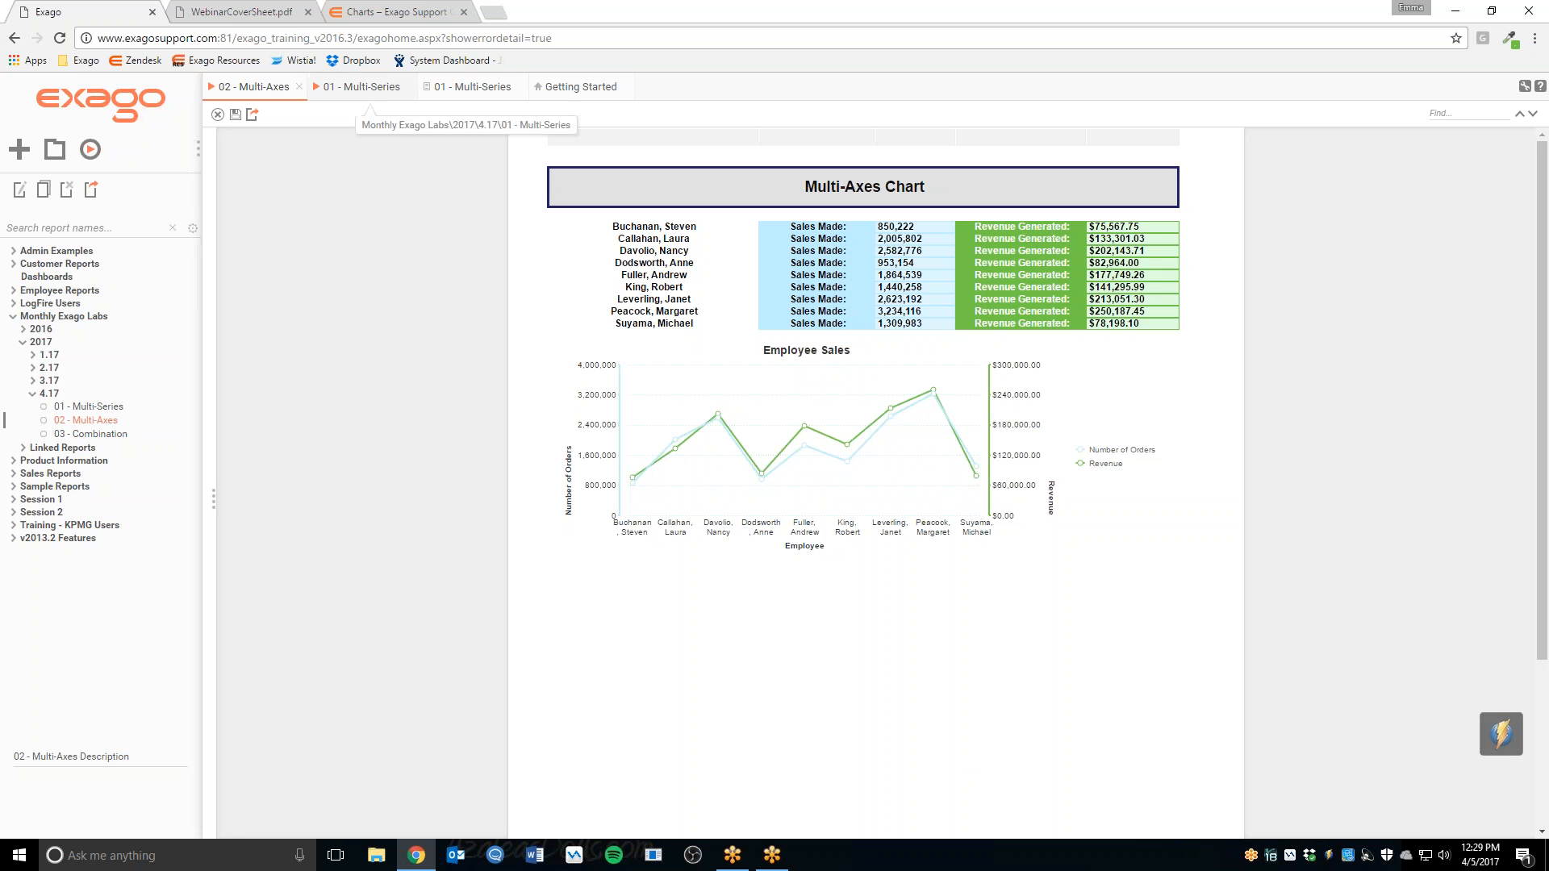
Open the 02 - Multi-Axes report for editing and view its chart's type in the Chart Wizard.
{"action": "double_click", "coordinate": [95, 419]}
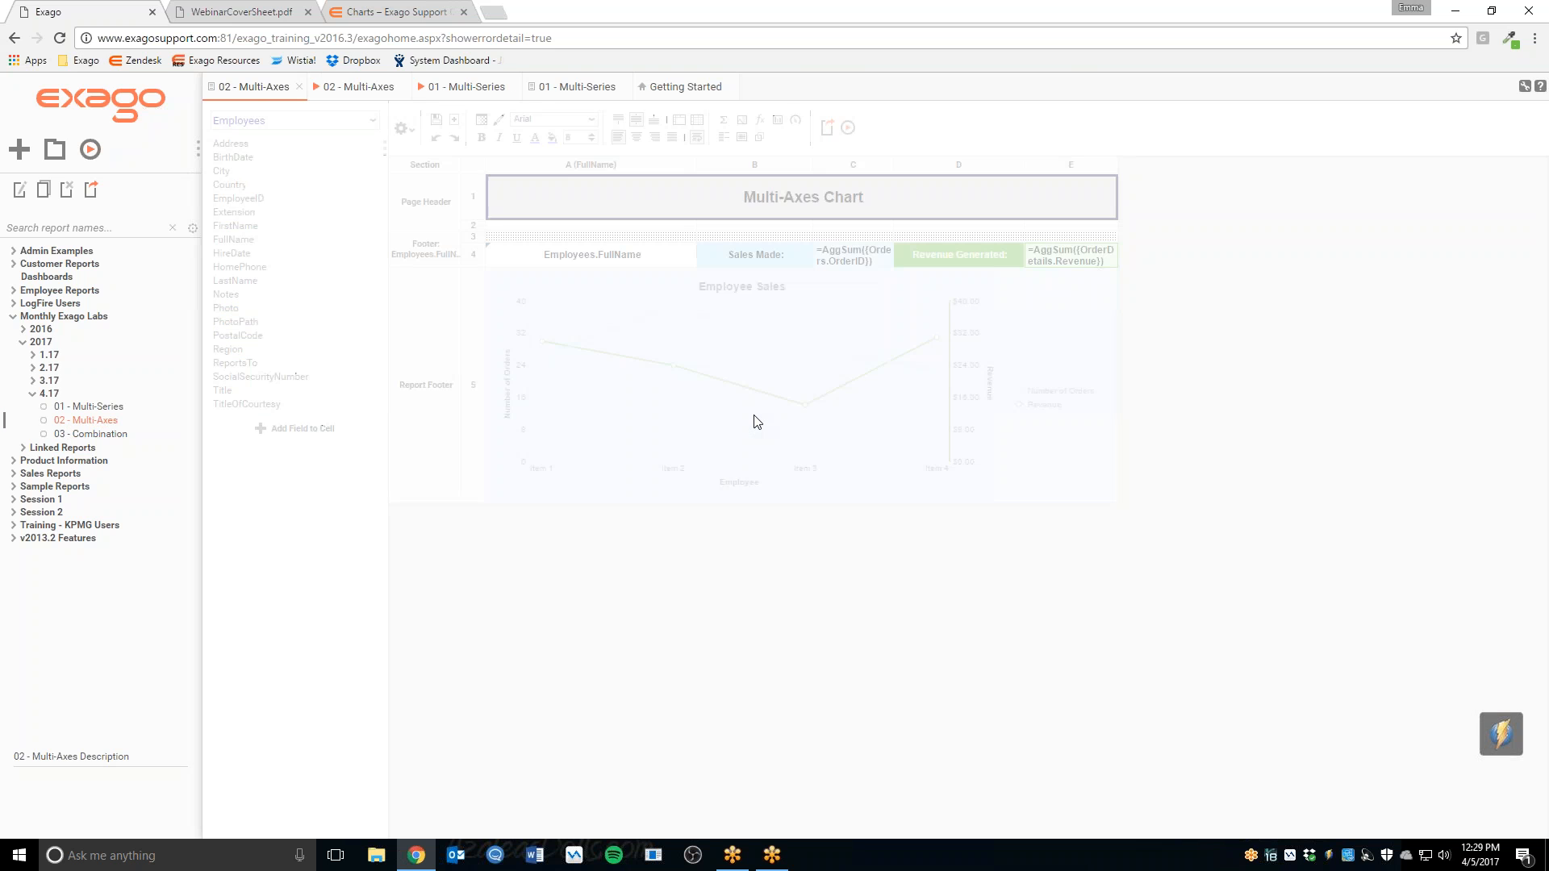
{"action": "double_click", "coordinate": [756, 422]}
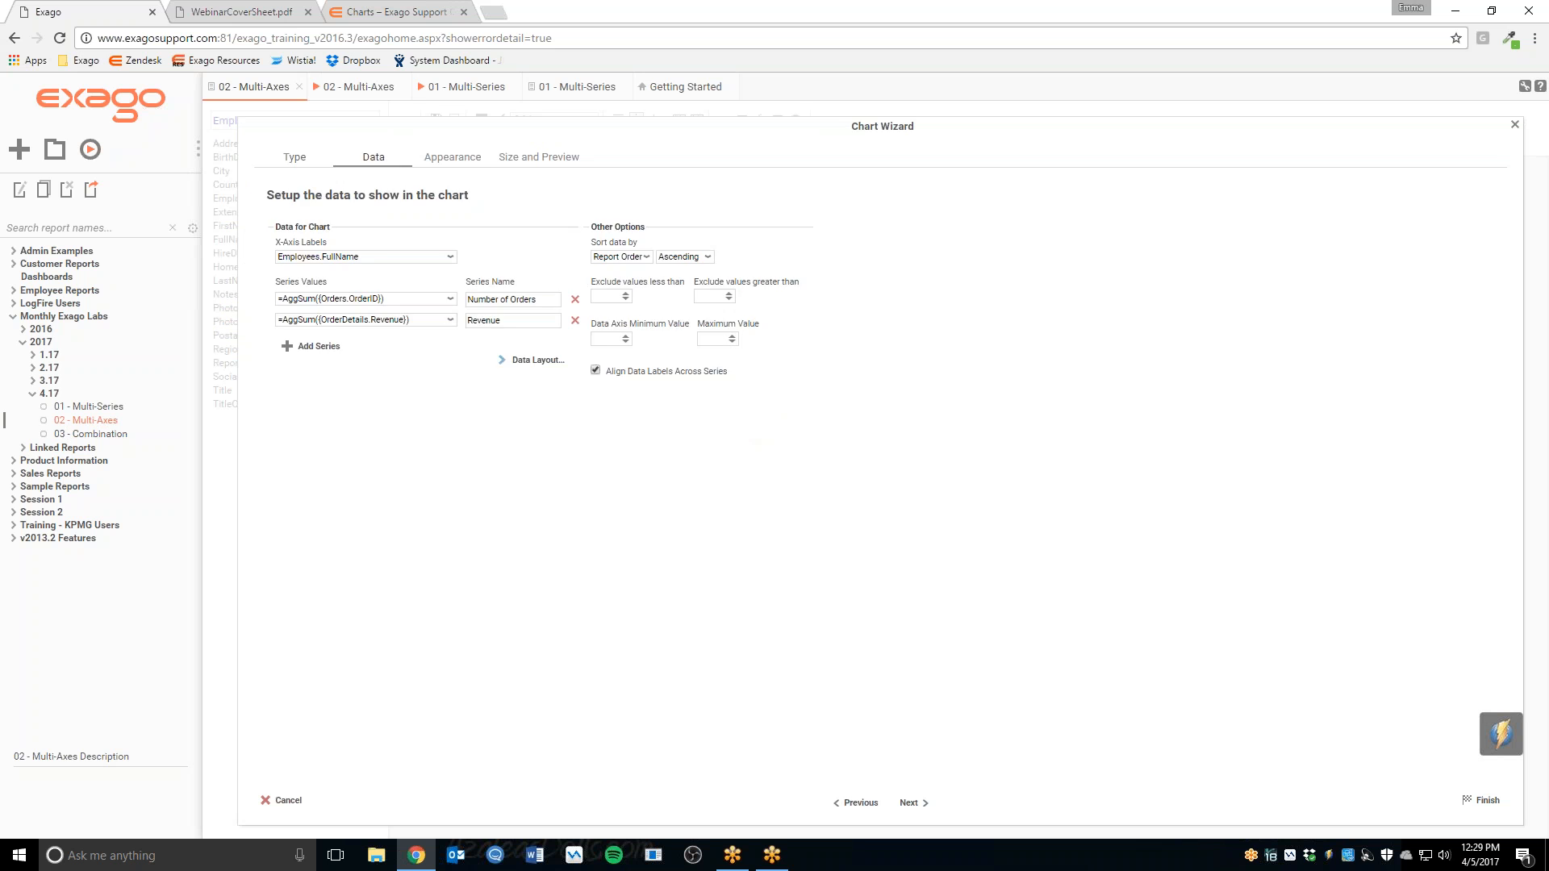
{"action": "left_click", "coordinate": [327, 153]}
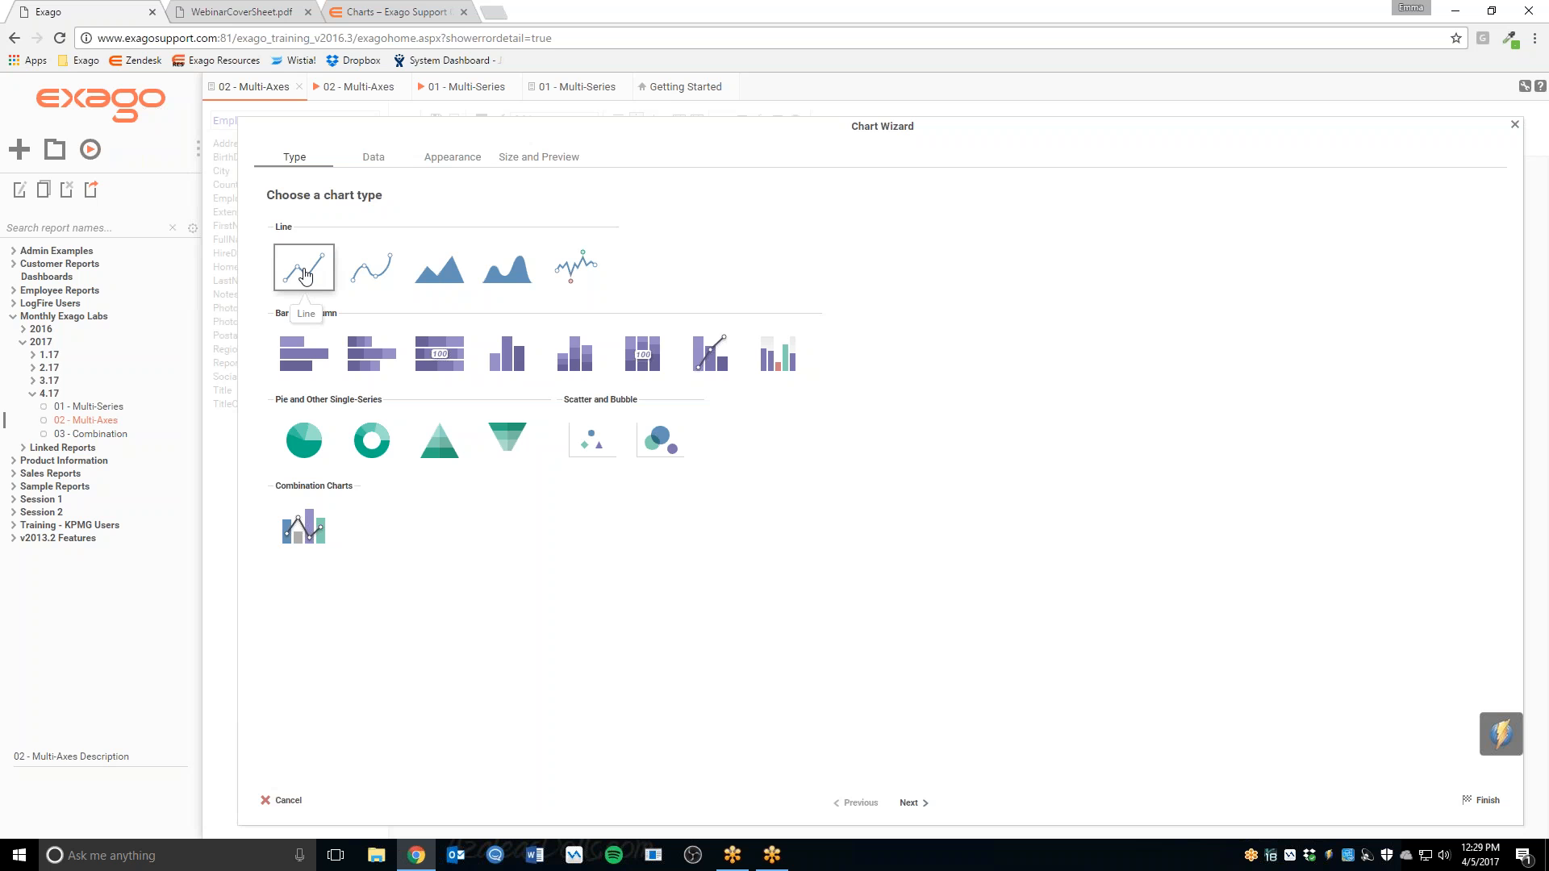
Set the X-axis labels to Employees.FullName, with =AggSum({Orders.OrderID}) and =AggSum({OrderDetails.Revenue}) as series values.
{"action": "left_click", "coordinate": [383, 162]}
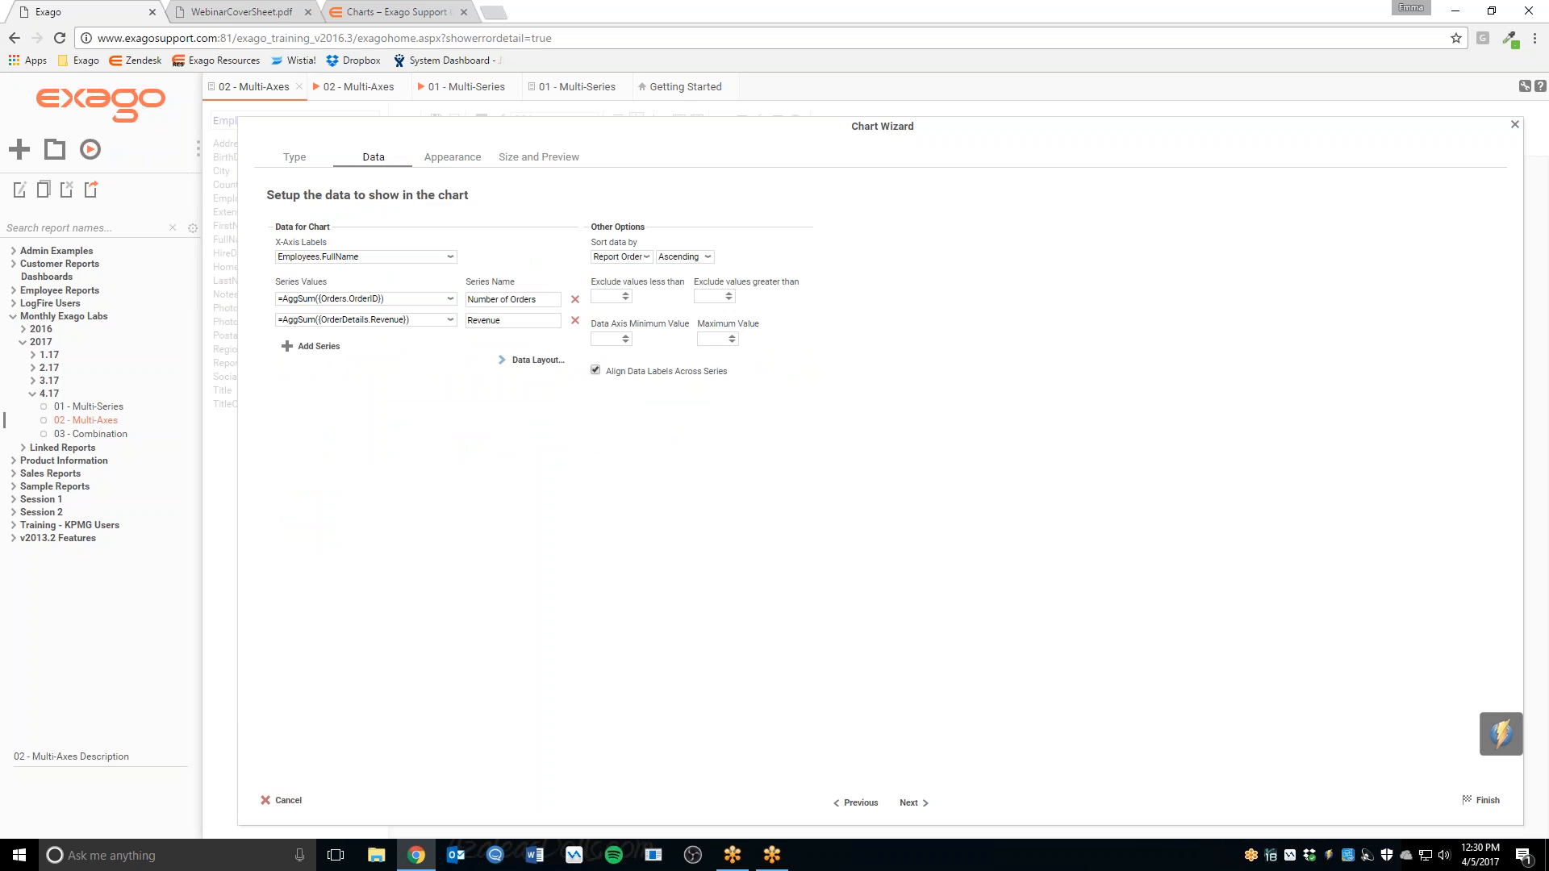
{"action": "left_click", "coordinate": [433, 259]}
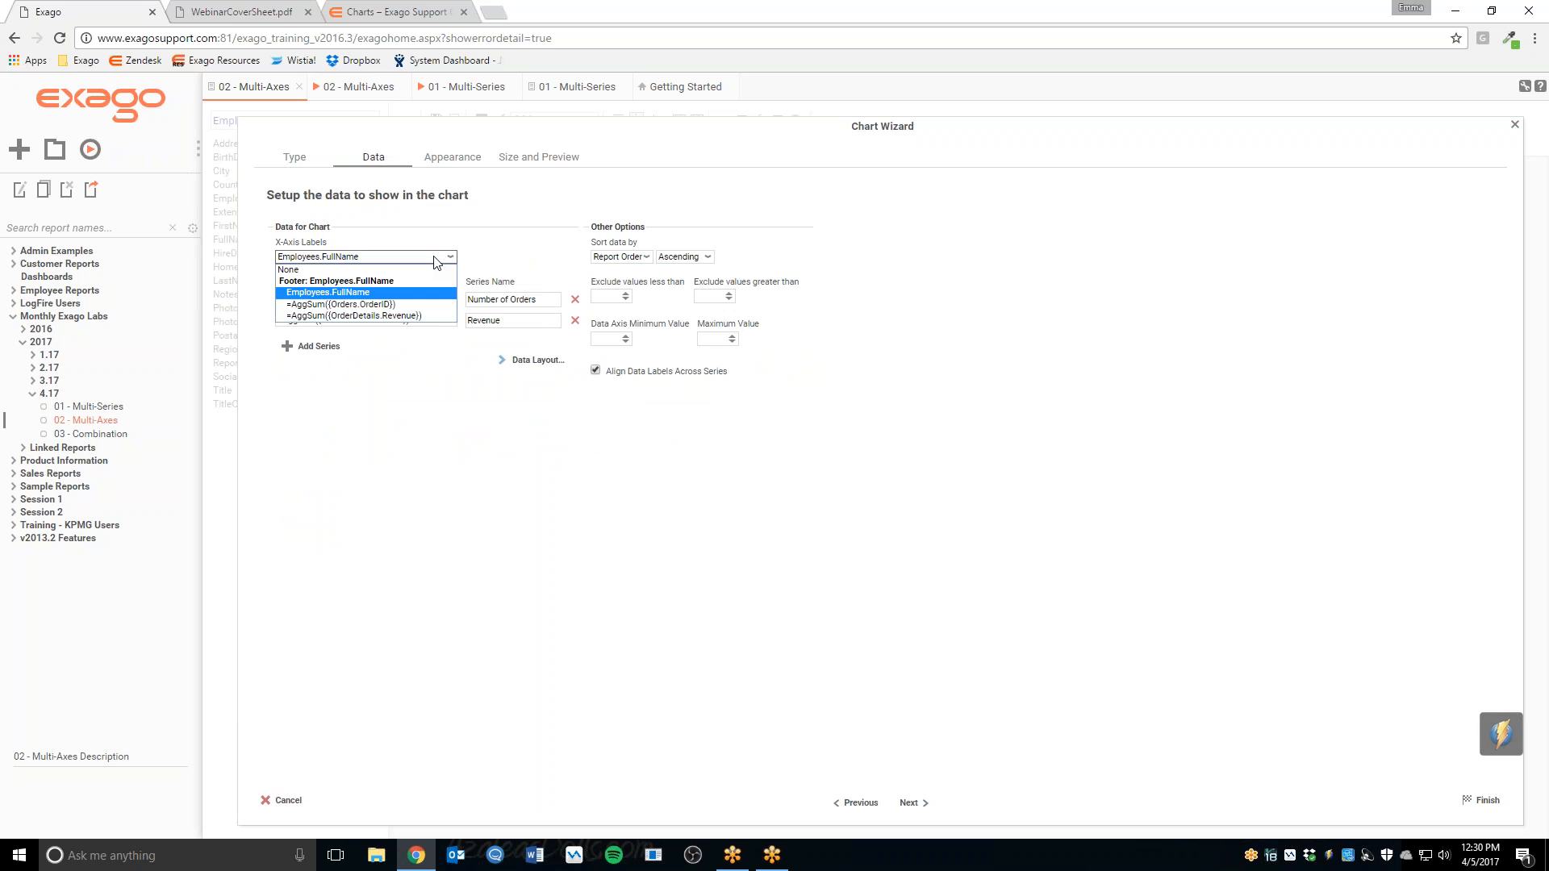
{"action": "left_click", "coordinate": [362, 295]}
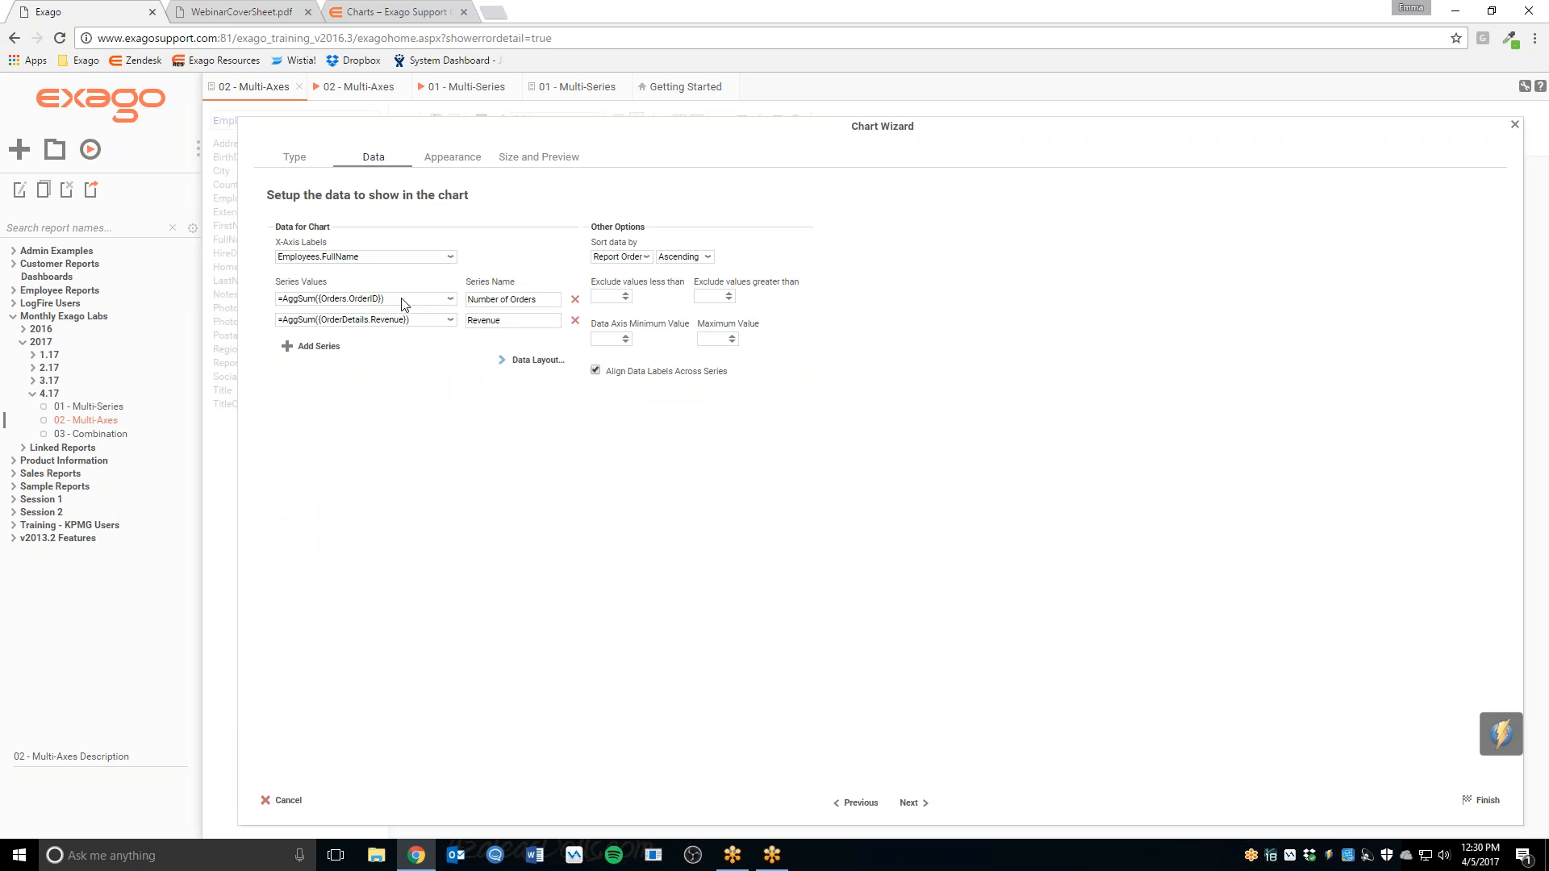
{"action": "left_click", "coordinate": [406, 304]}
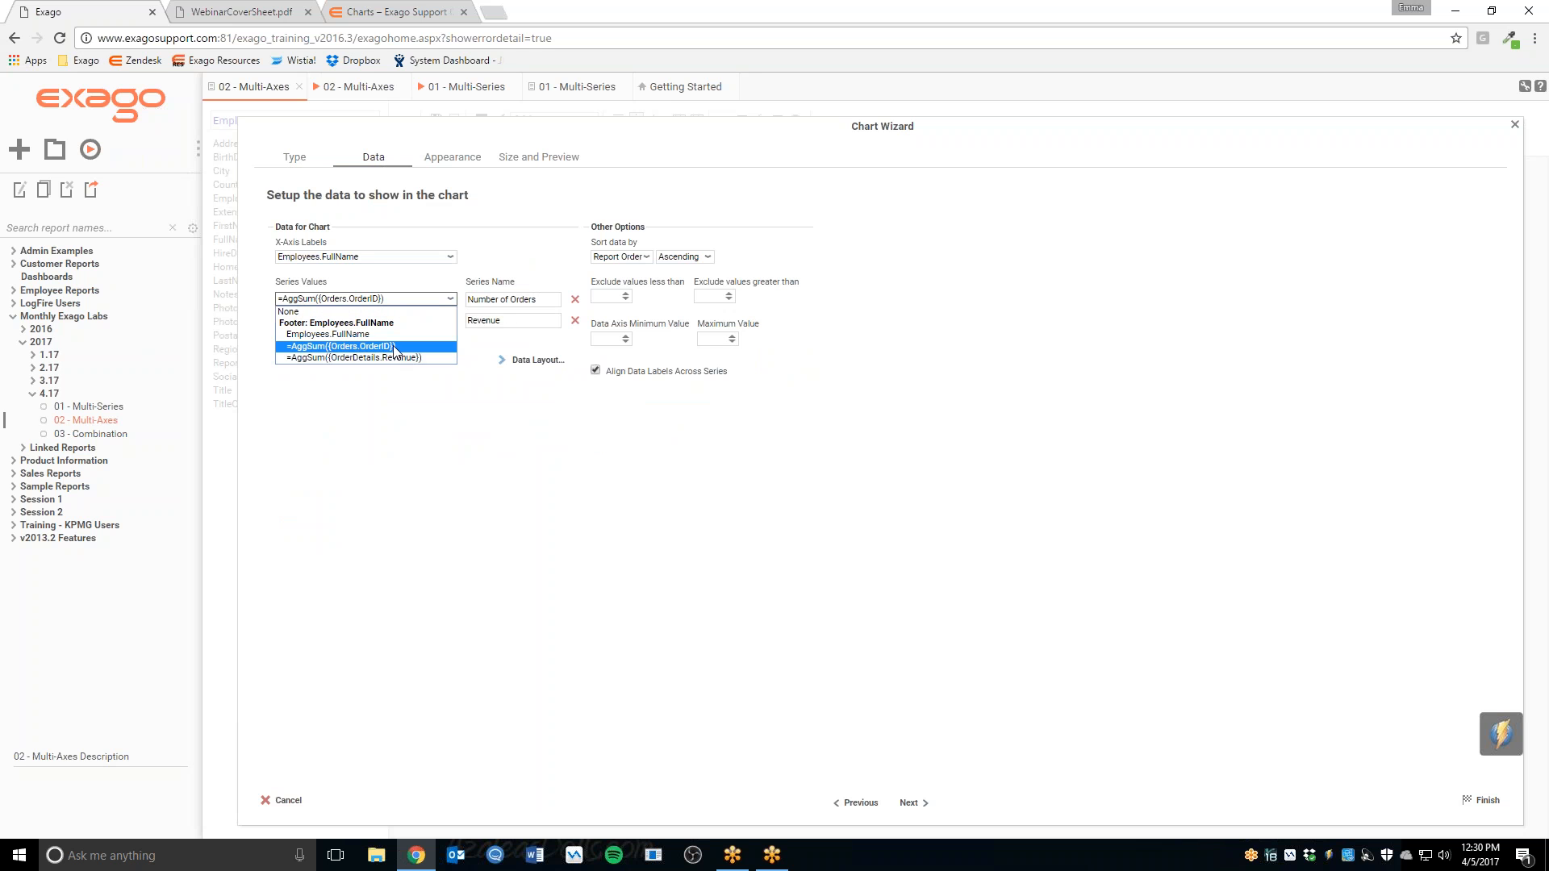
{"action": "left_click", "coordinate": [395, 350]}
{"action": "left_click", "coordinate": [397, 323]}
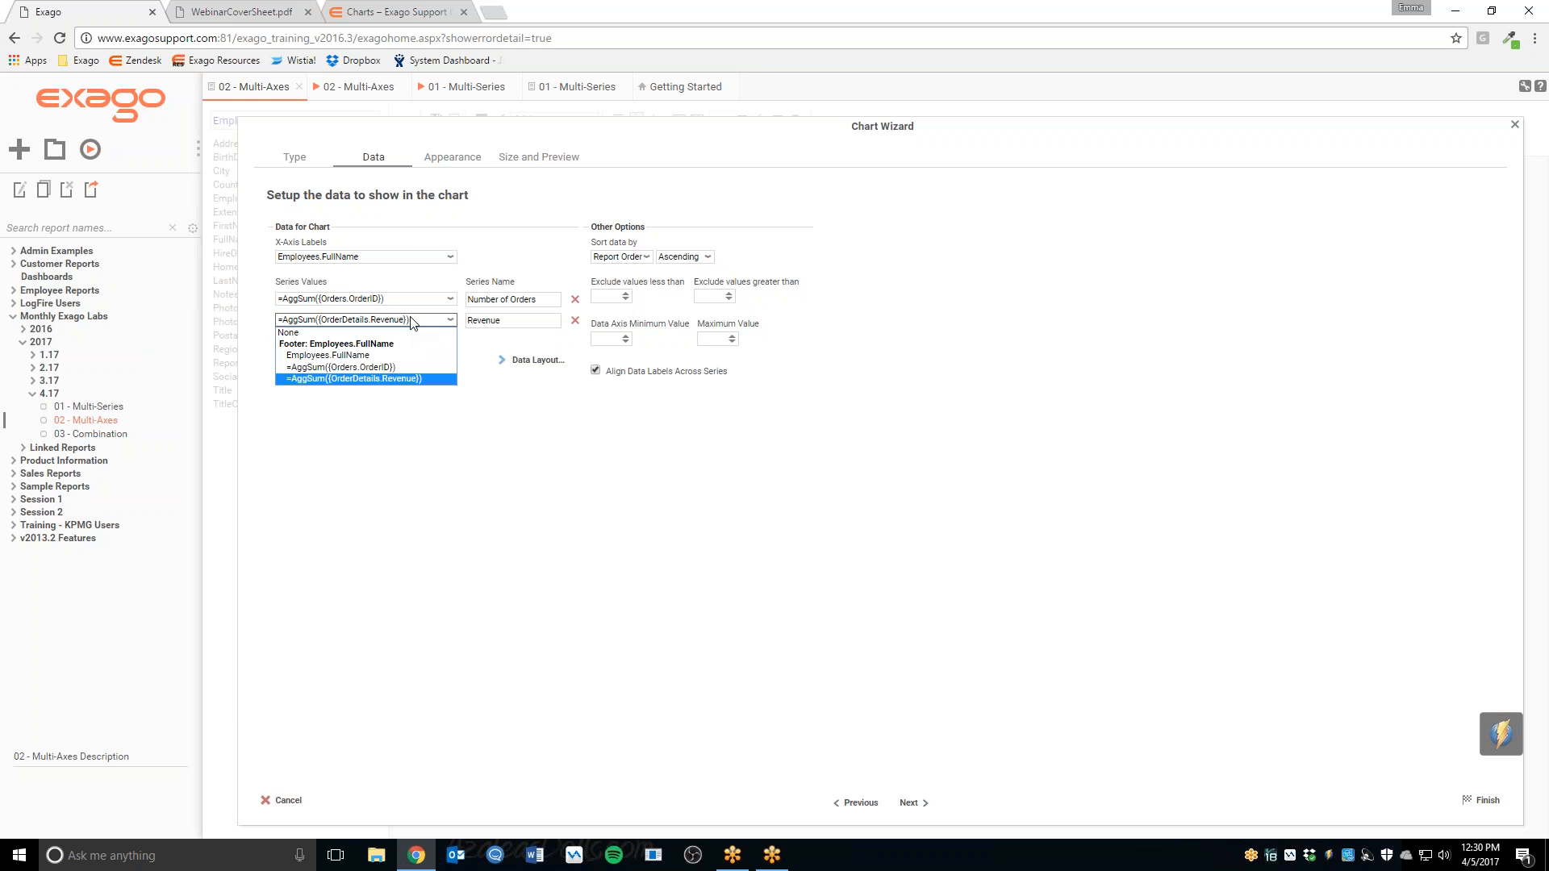
{"action": "left_click", "coordinate": [411, 322]}
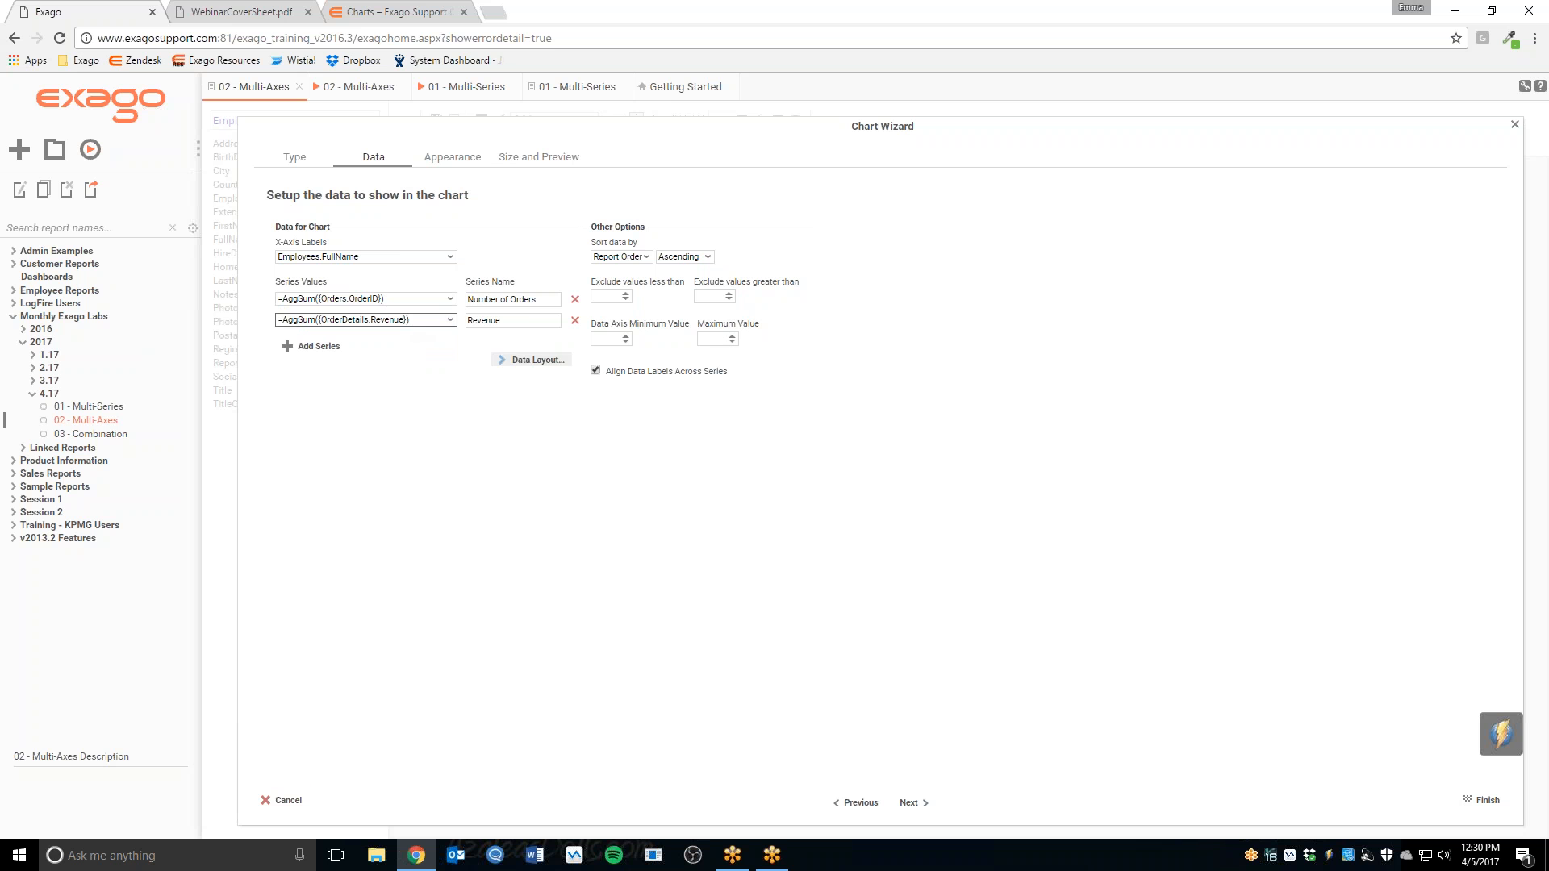
Review the chart axes settings, assign the Number of Orders series to Y-Axis 1, and finish the chart.
{"action": "left_click", "coordinate": [452, 158]}
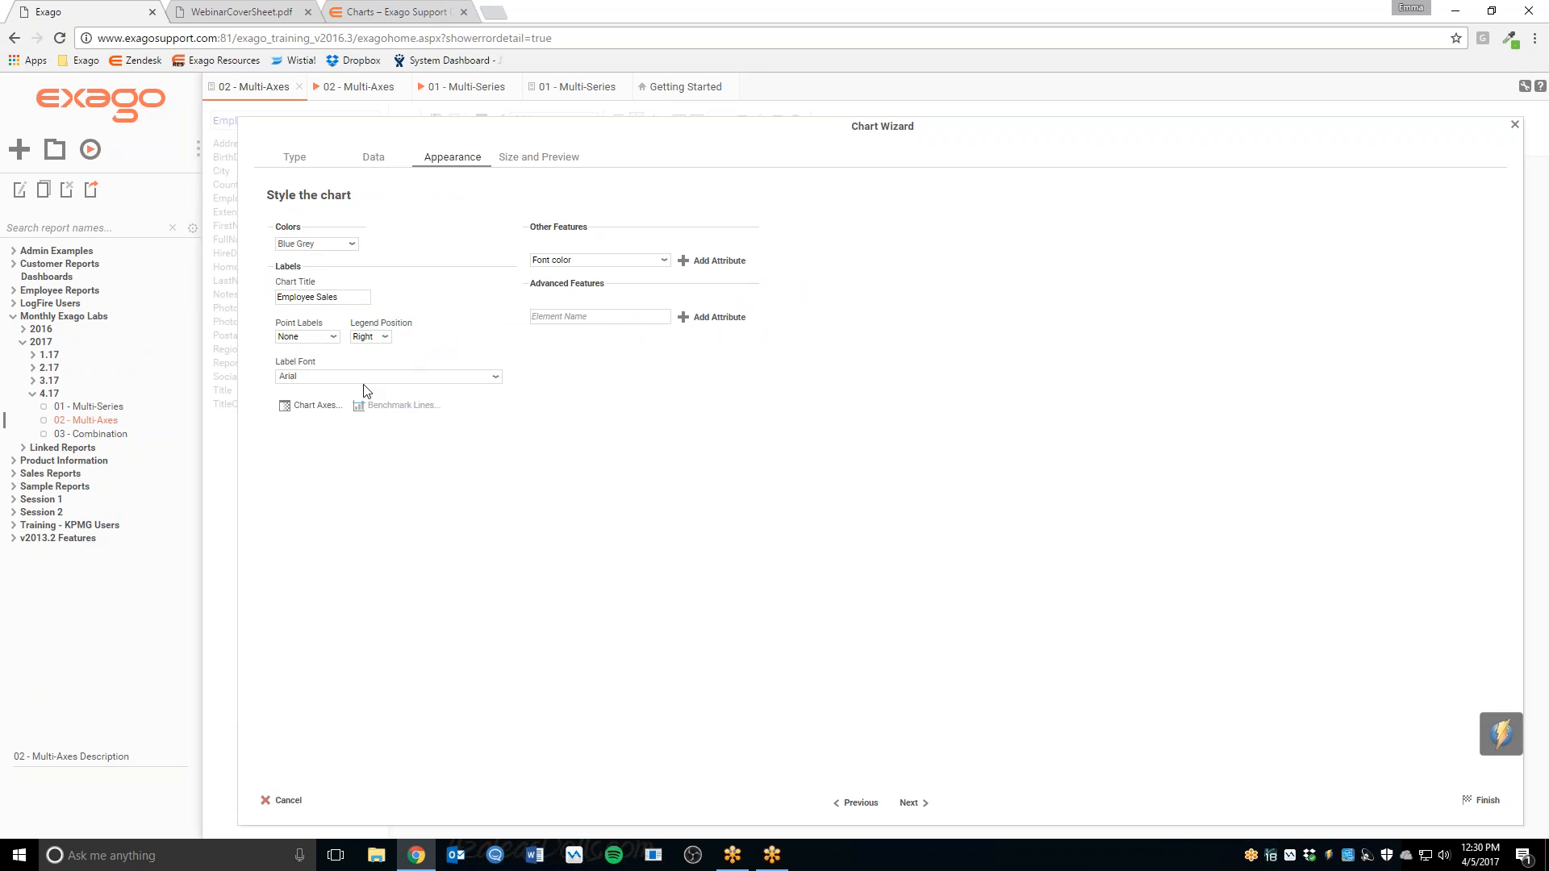
{"action": "left_click", "coordinate": [310, 409]}
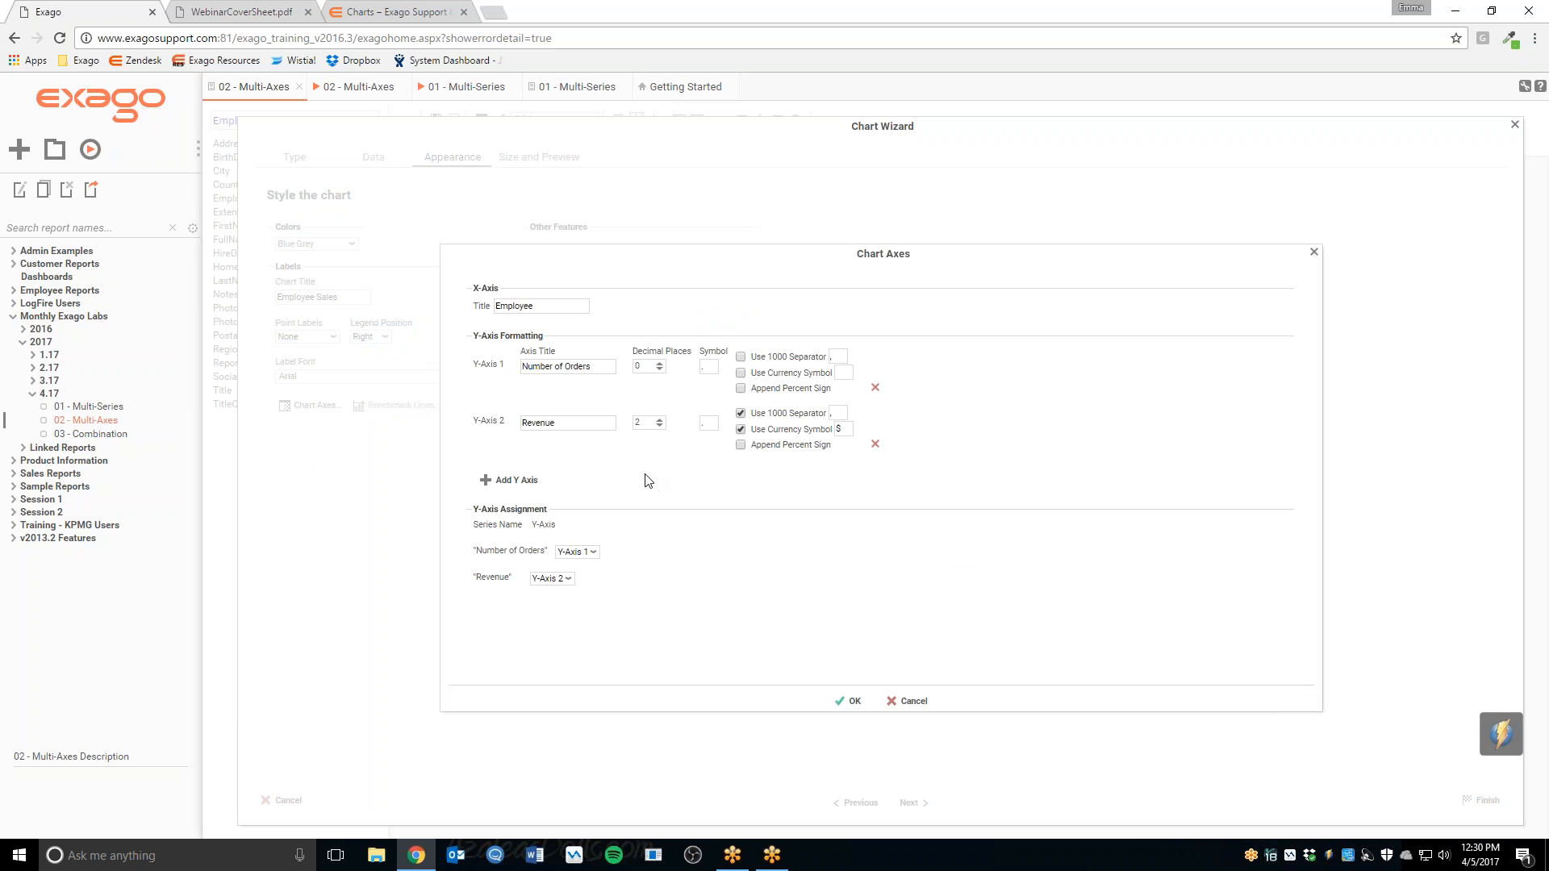
{"action": "left_click_drag", "start_coordinate": [557, 311], "coordinate": [494, 306]}
{"action": "left_click", "coordinate": [506, 282]}
{"action": "left_click", "coordinate": [590, 423]}
{"action": "left_click", "coordinate": [588, 552]}
{"action": "left_click", "coordinate": [592, 566]}
{"action": "left_click", "coordinate": [849, 701]}
{"action": "left_click", "coordinate": [1482, 800]}
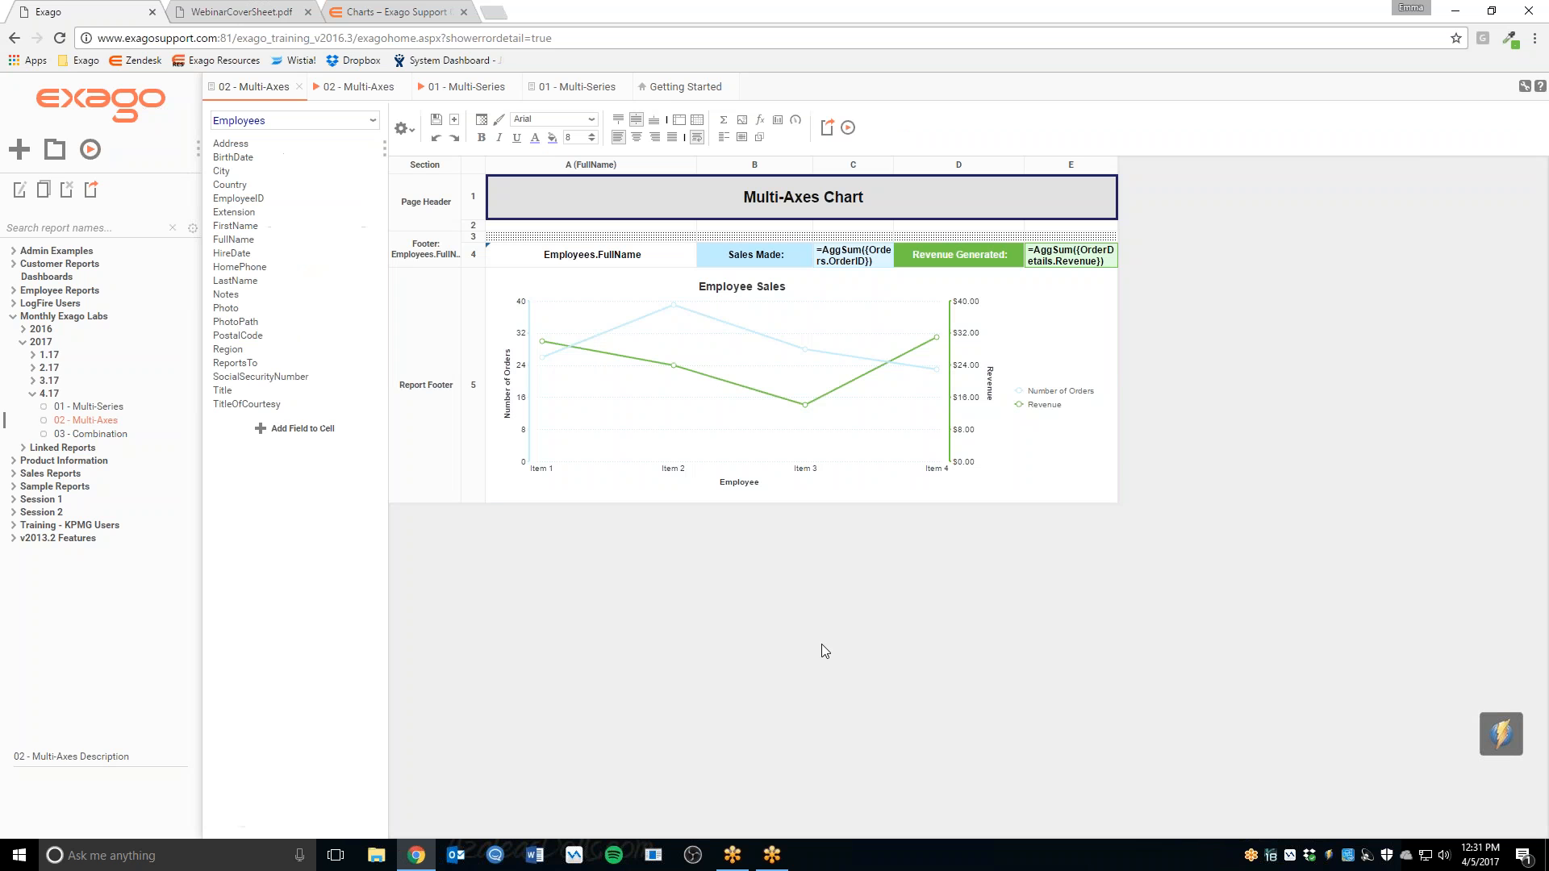
Run the 02 - Multi-Axes and 03 - Combination reports and compare their charts.
{"action": "left_click", "coordinate": [847, 128]}
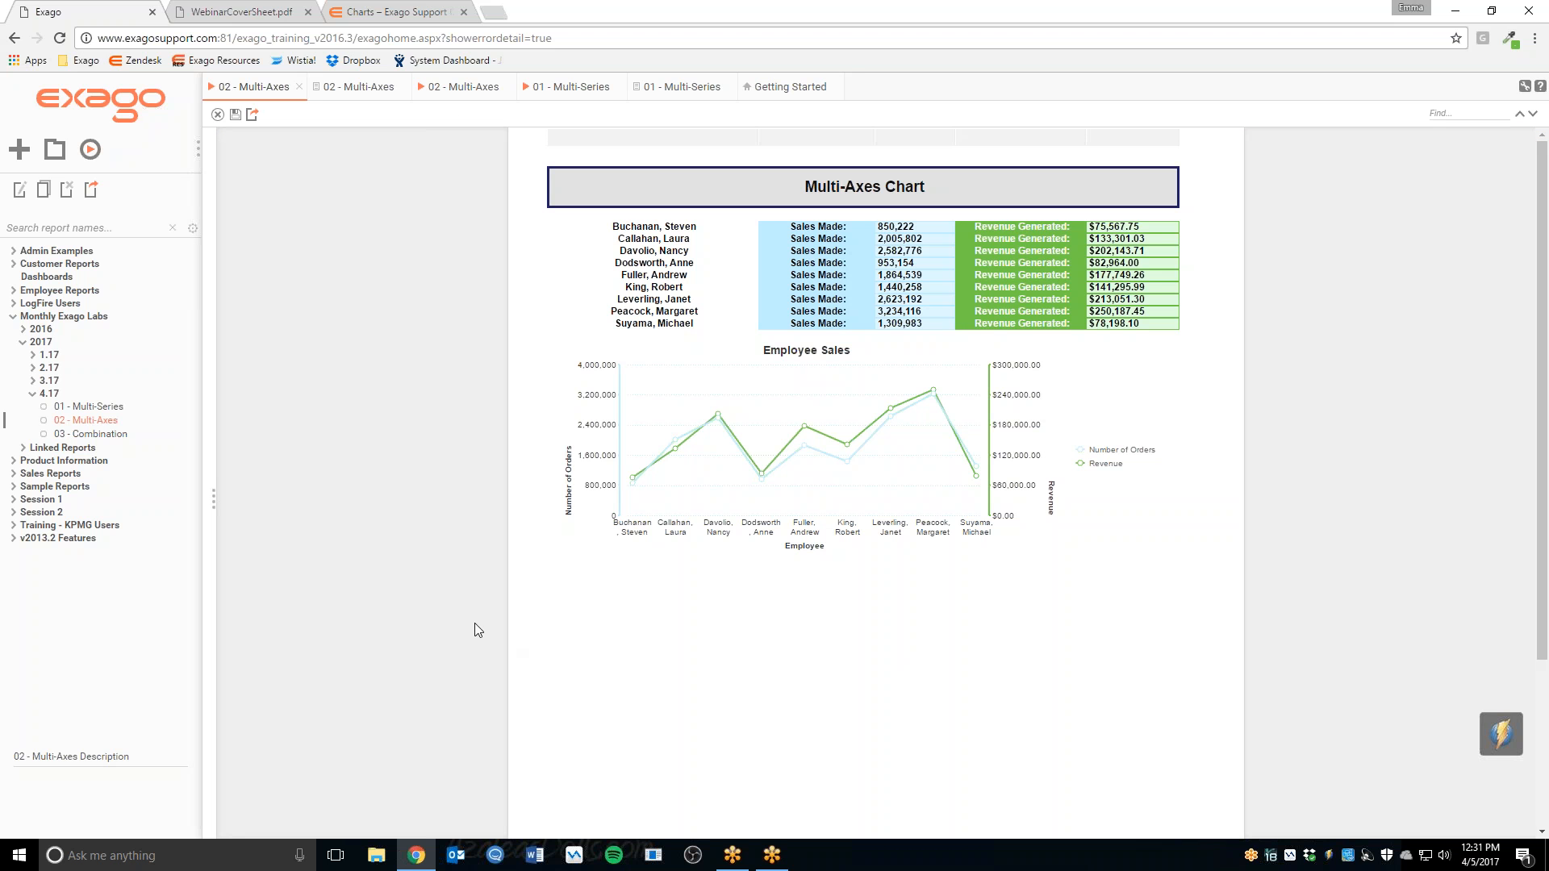
{"action": "double_click", "coordinate": [94, 434]}
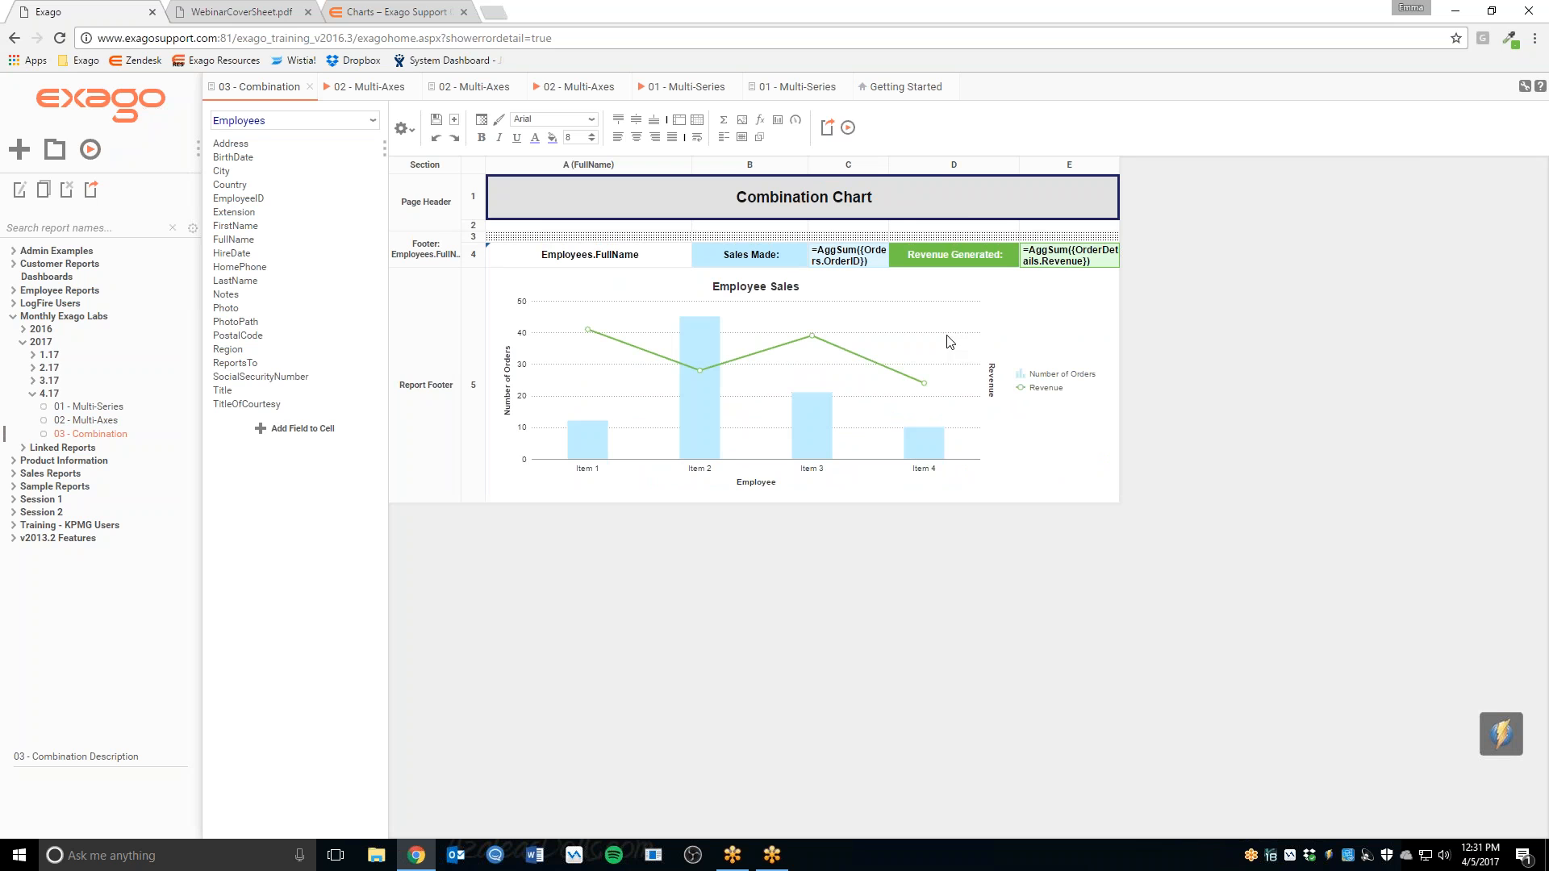
{"action": "left_click", "coordinate": [846, 128]}
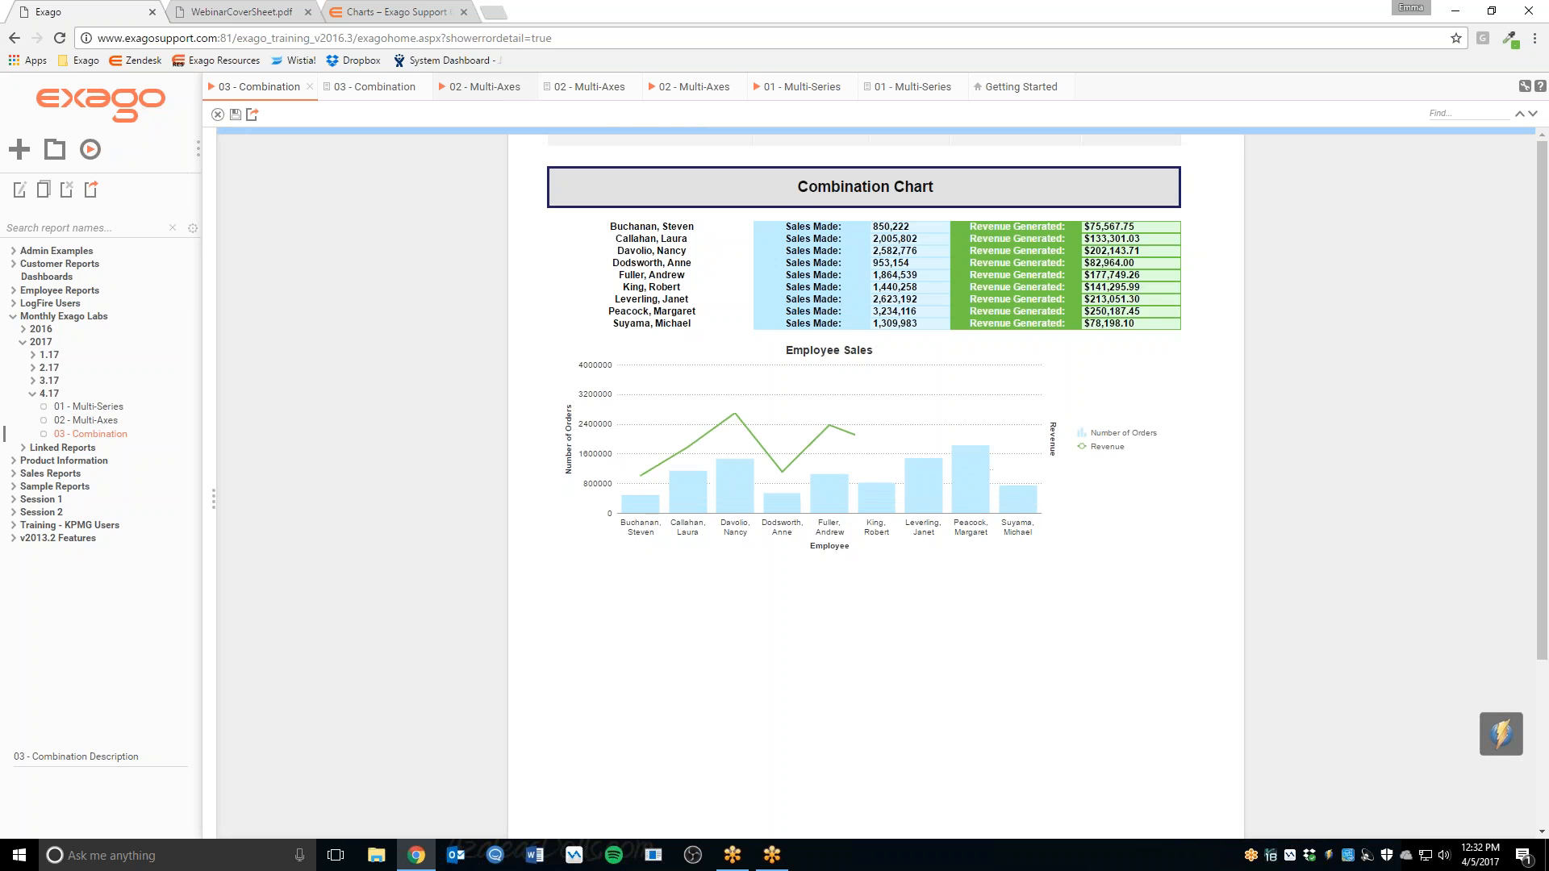
{"action": "left_click", "coordinate": [482, 86]}
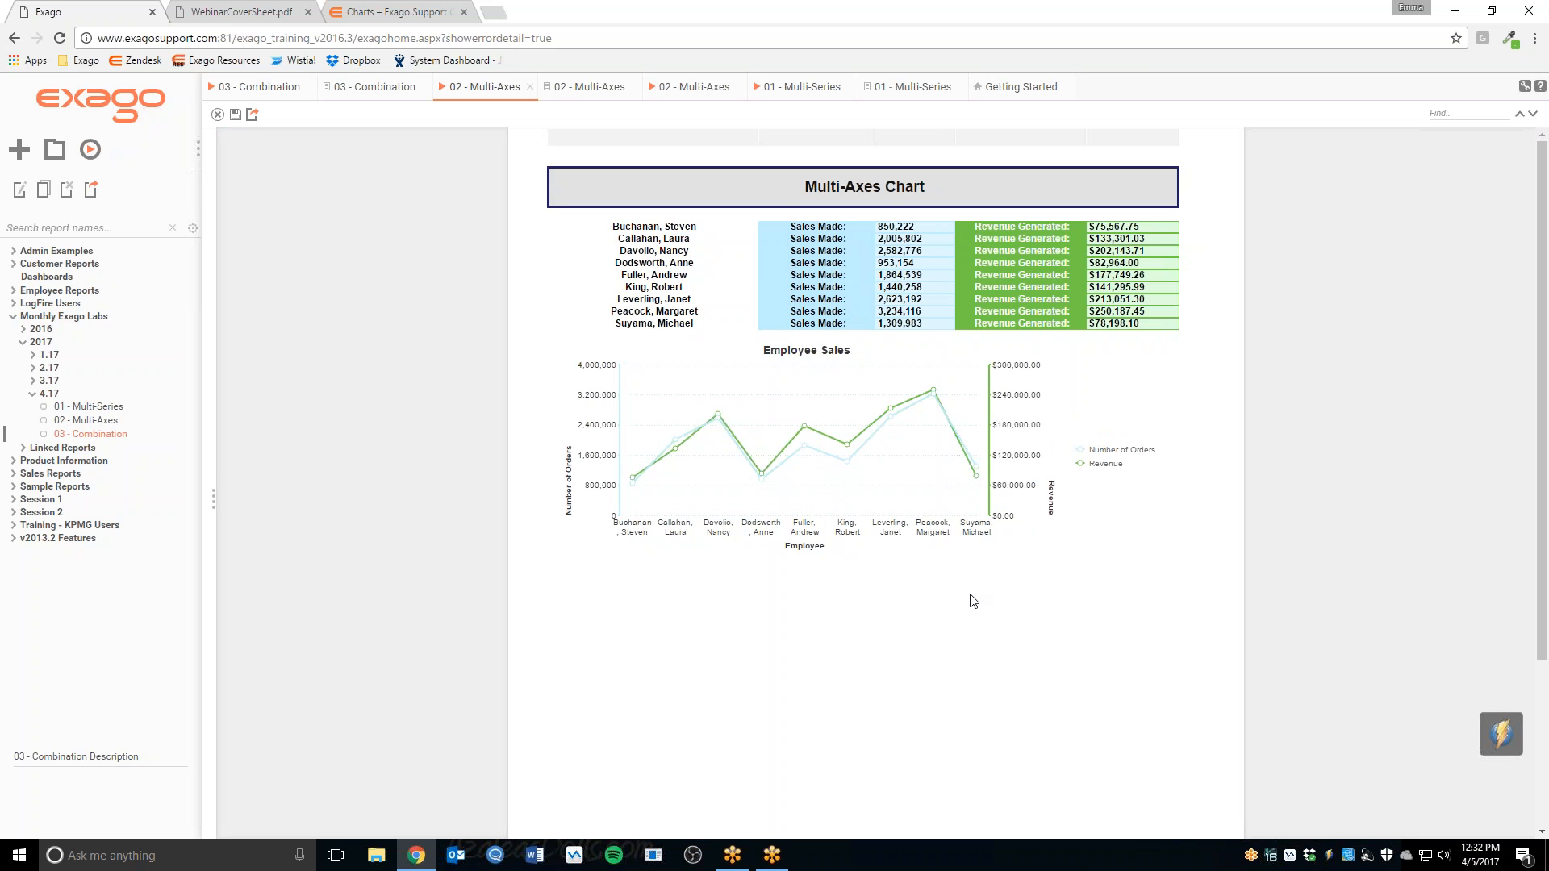
Compare the chart outputs of the 03 - Combination and 02 - Multi-Axes reports, examining the columns and line points.
{"action": "left_click", "coordinate": [262, 86]}
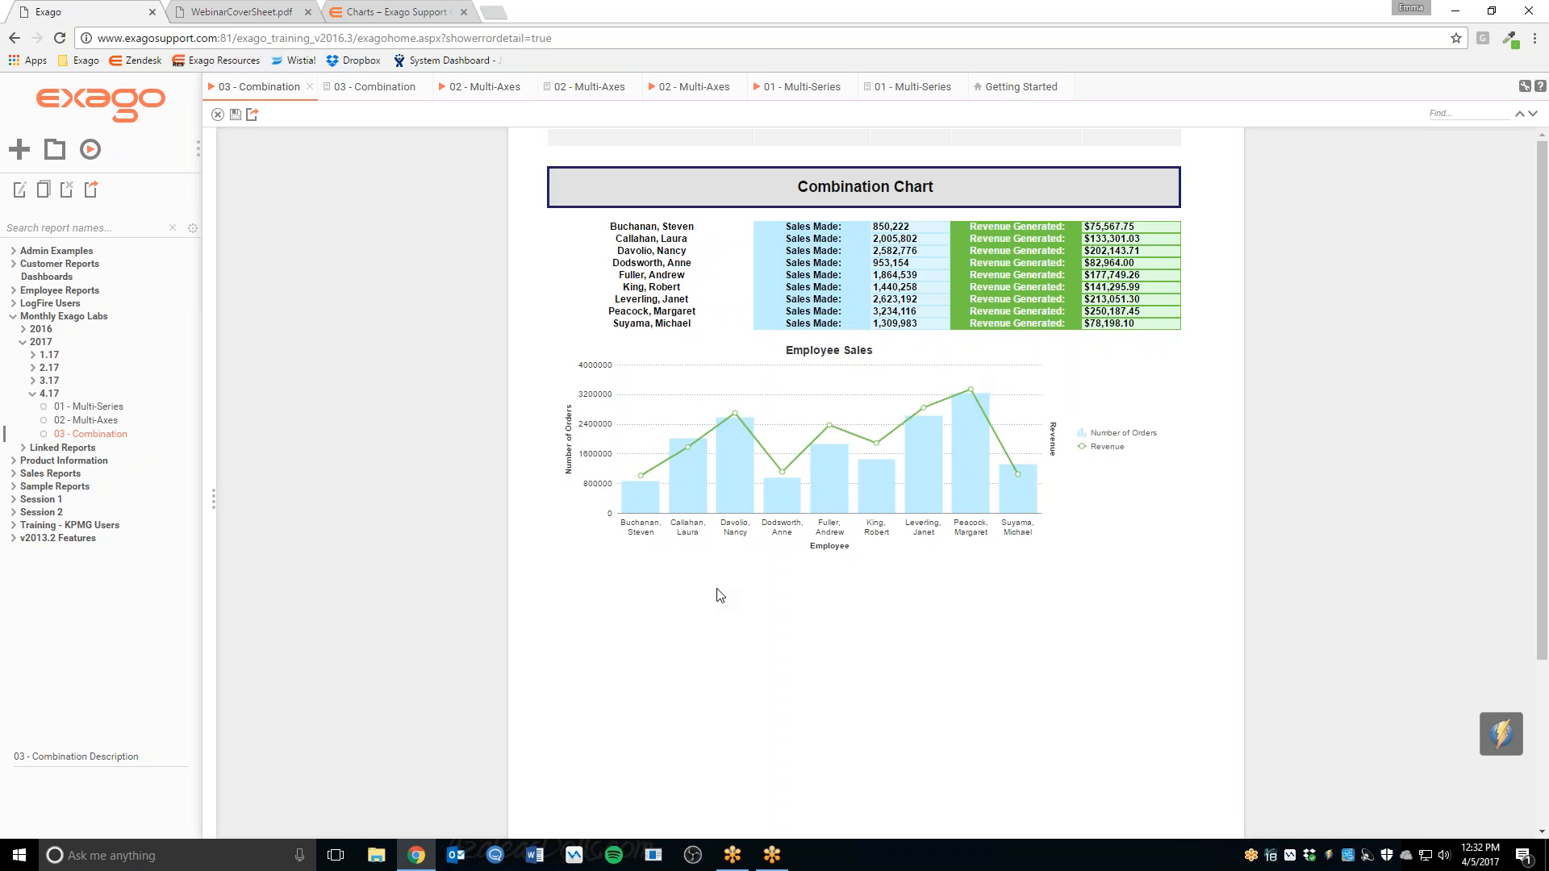
{"action": "mouse_move", "coordinate": [645, 510]}
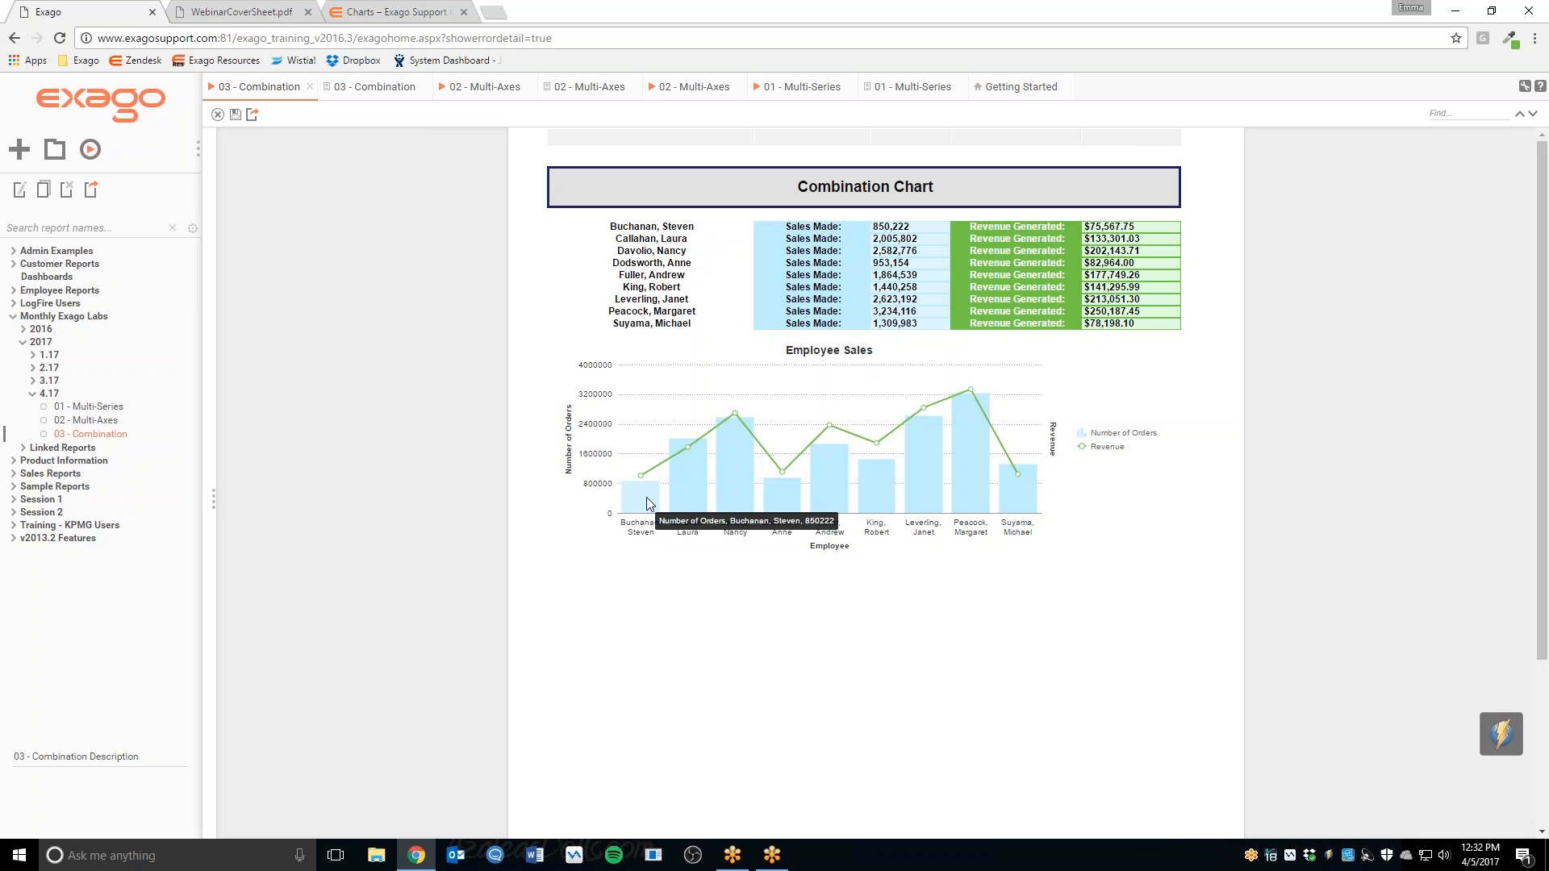
{"action": "mouse_move", "coordinate": [677, 472]}
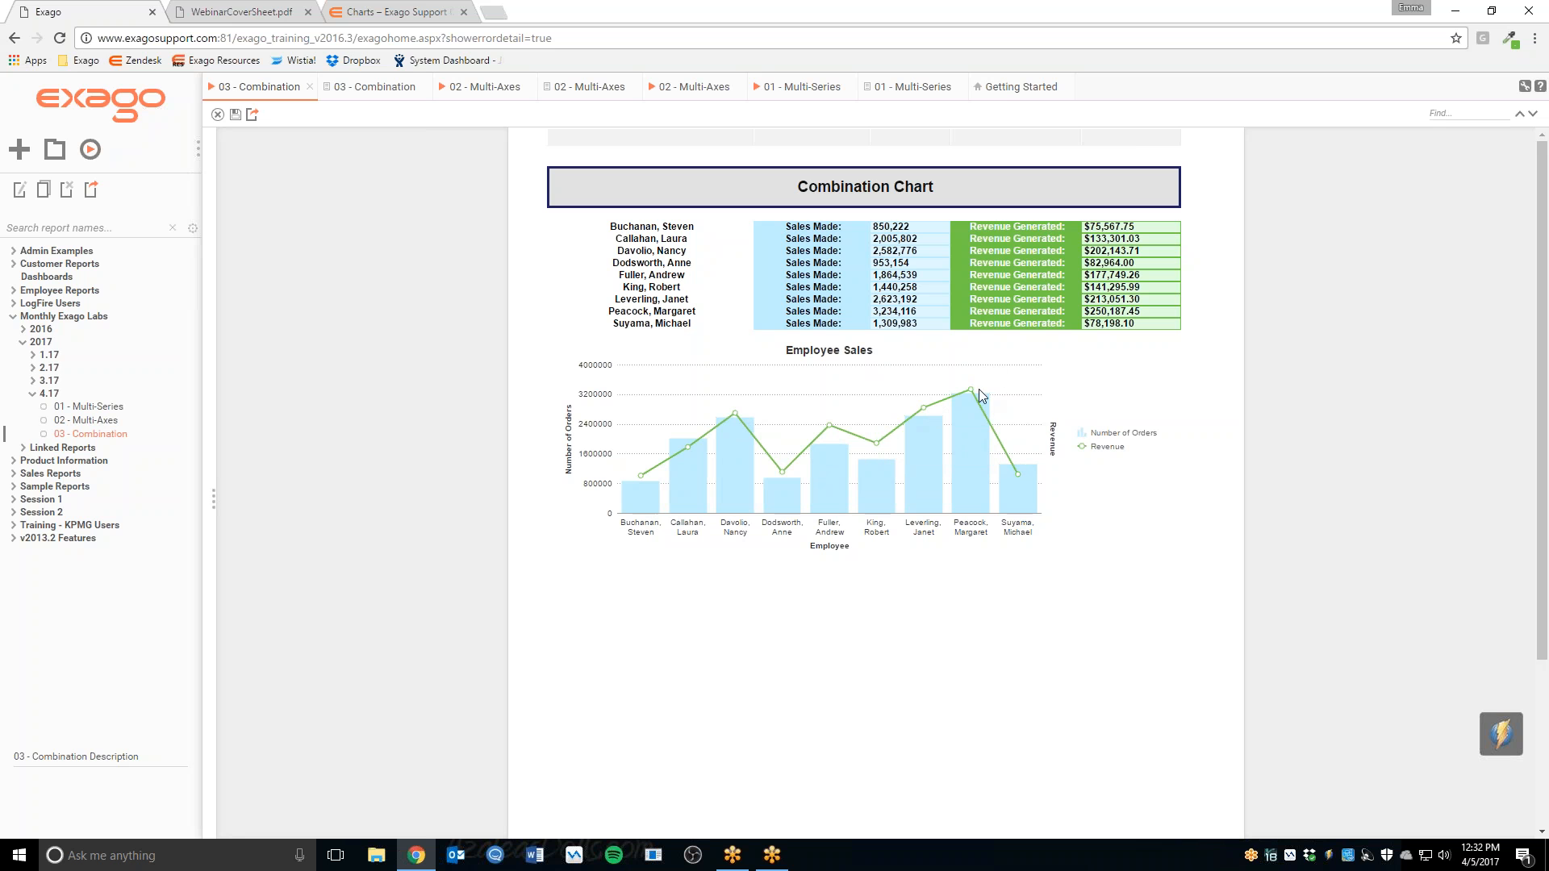
{"action": "mouse_move", "coordinate": [1018, 475]}
{"action": "left_click", "coordinate": [485, 87]}
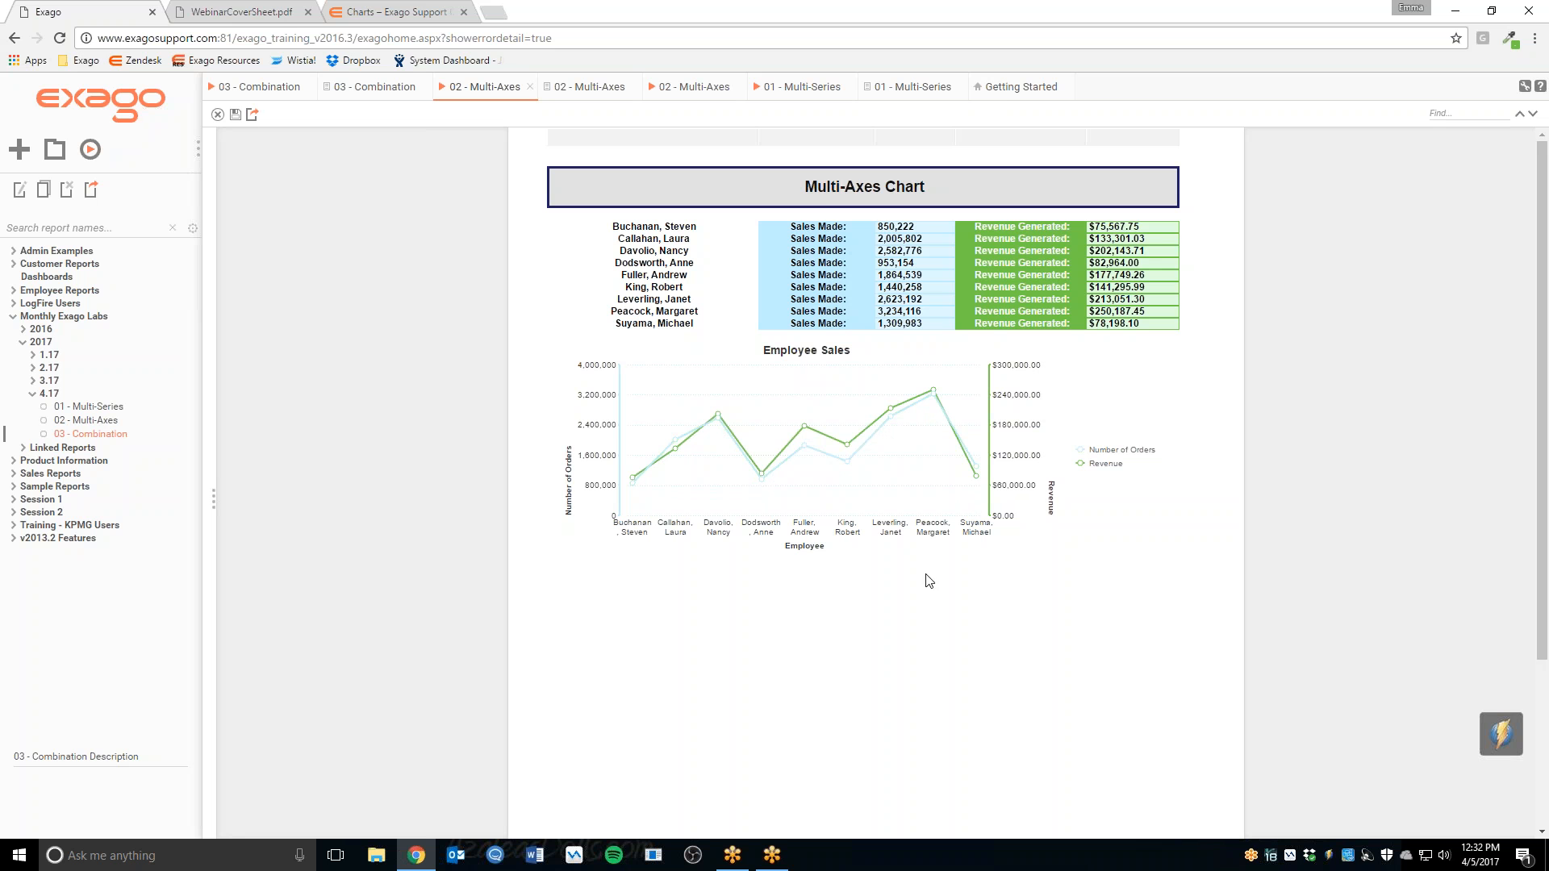
{"action": "left_click", "coordinate": [357, 89]}
{"action": "left_click", "coordinate": [259, 86]}
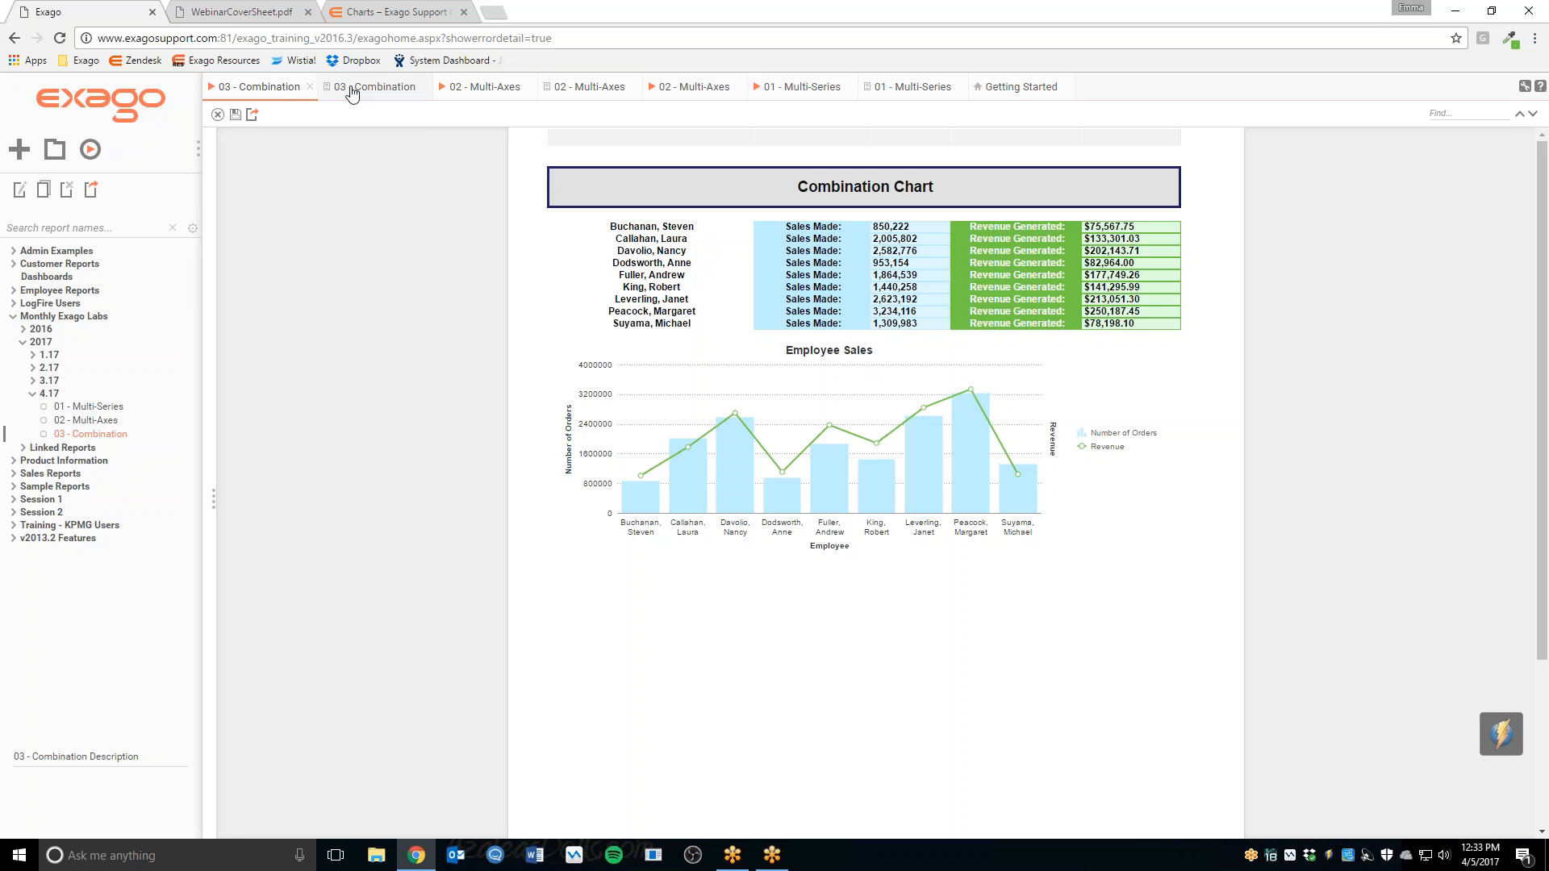
Close the Combination output and choose the combination chart type for the chart in the 03 - Combination report.
{"action": "left_click", "coordinate": [310, 86]}
{"action": "double_click", "coordinate": [746, 431]}
{"action": "left_click", "coordinate": [292, 158]}
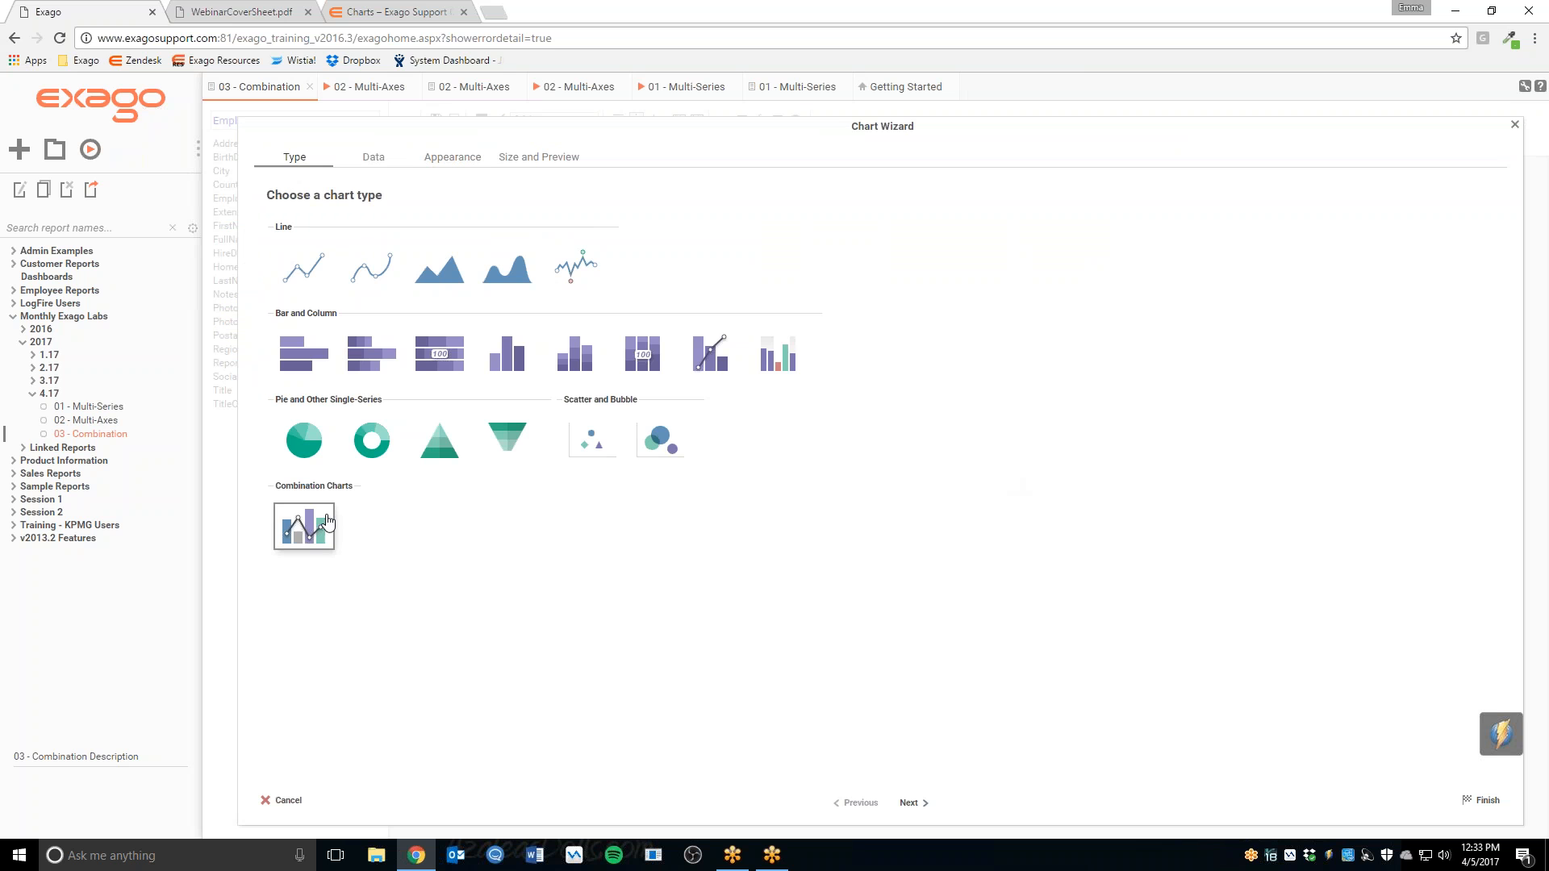
{"action": "left_click", "coordinate": [300, 531]}
Set the chart's X-axis labels to Employees.FullName and the Number of Orders series' render type to Column.
{"action": "left_click", "coordinate": [377, 155]}
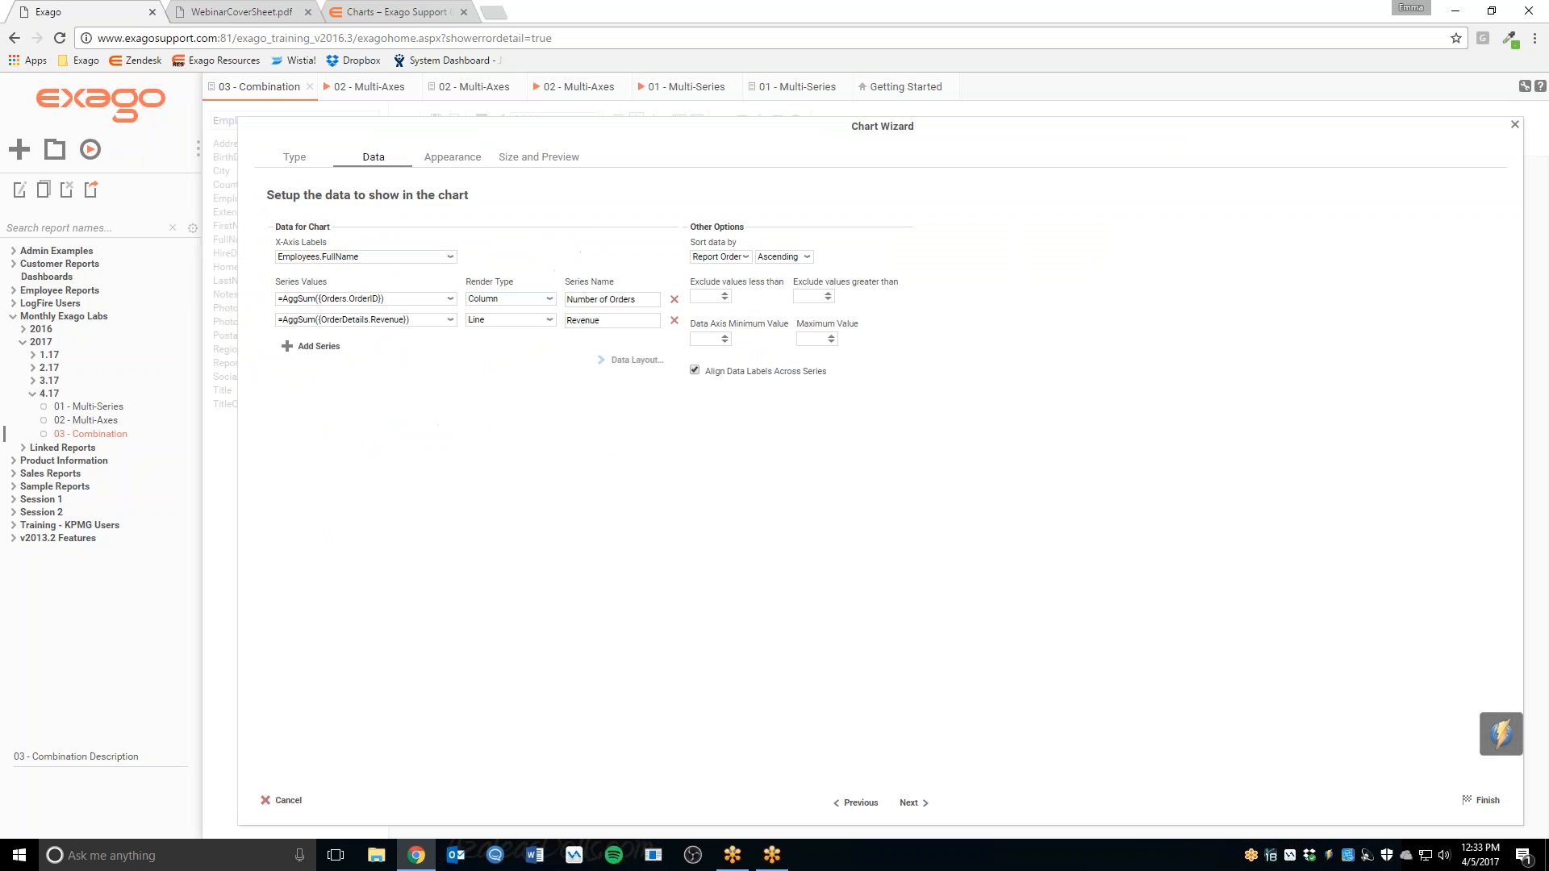
{"action": "left_click", "coordinate": [425, 256]}
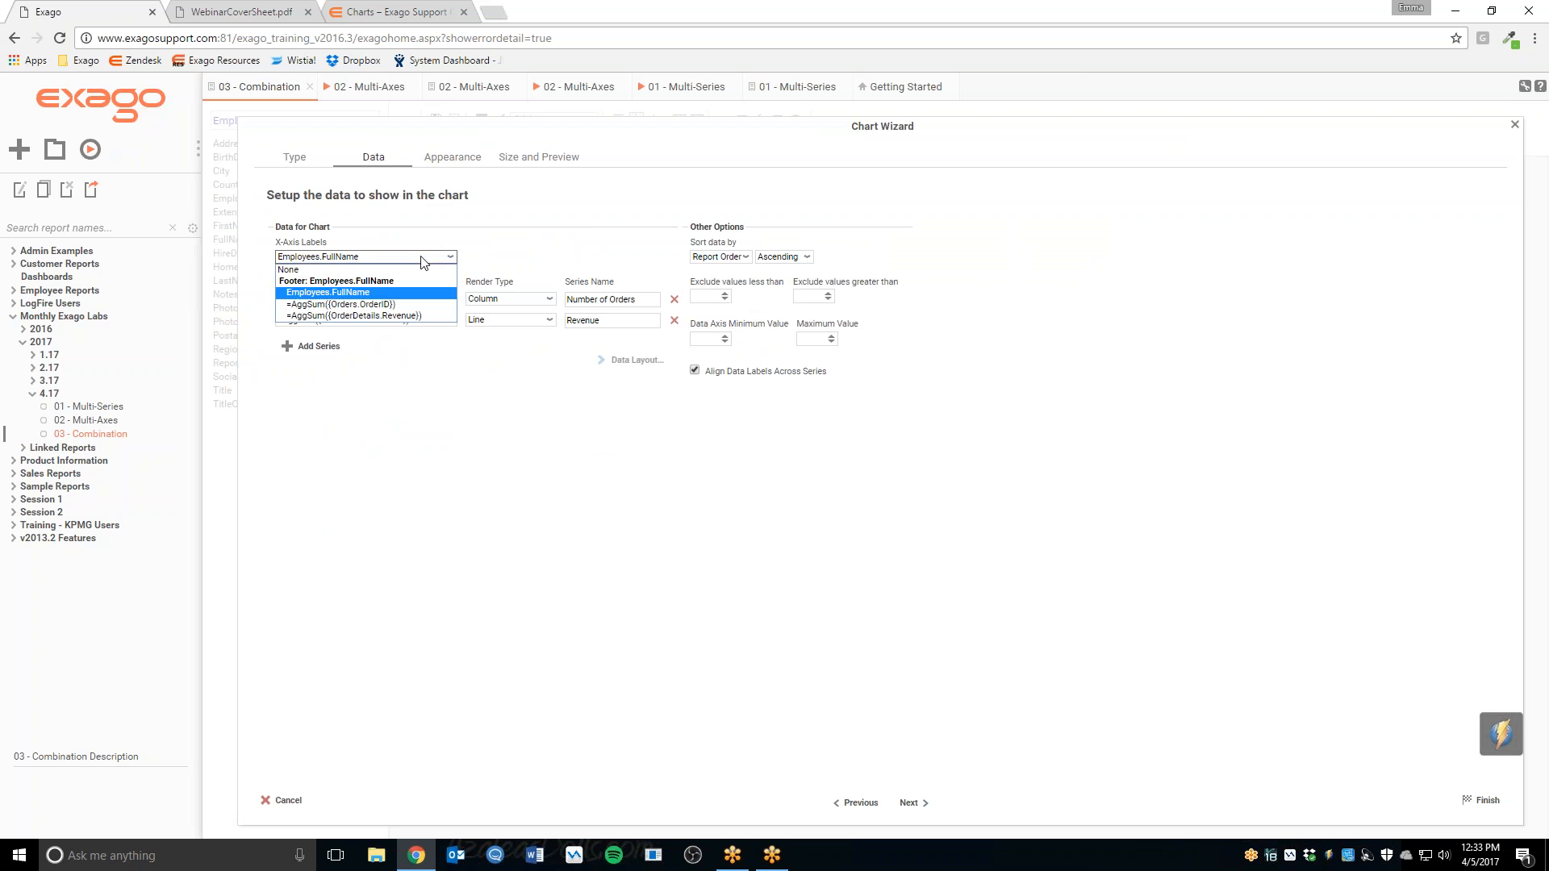
{"action": "left_click", "coordinate": [397, 294]}
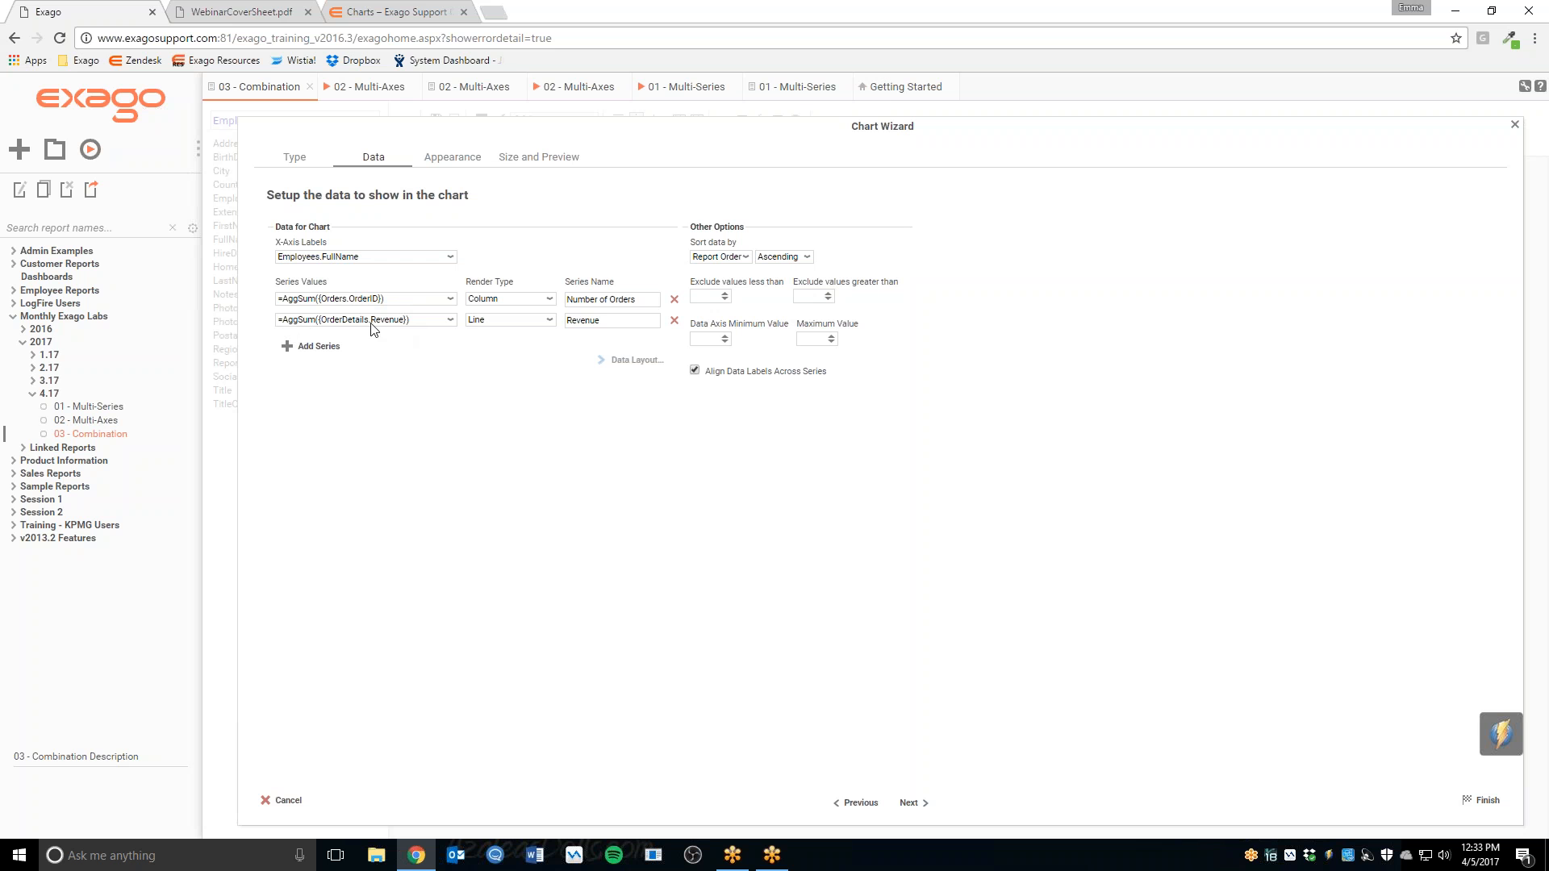
{"action": "left_click", "coordinate": [617, 325]}
{"action": "left_click", "coordinate": [517, 300]}
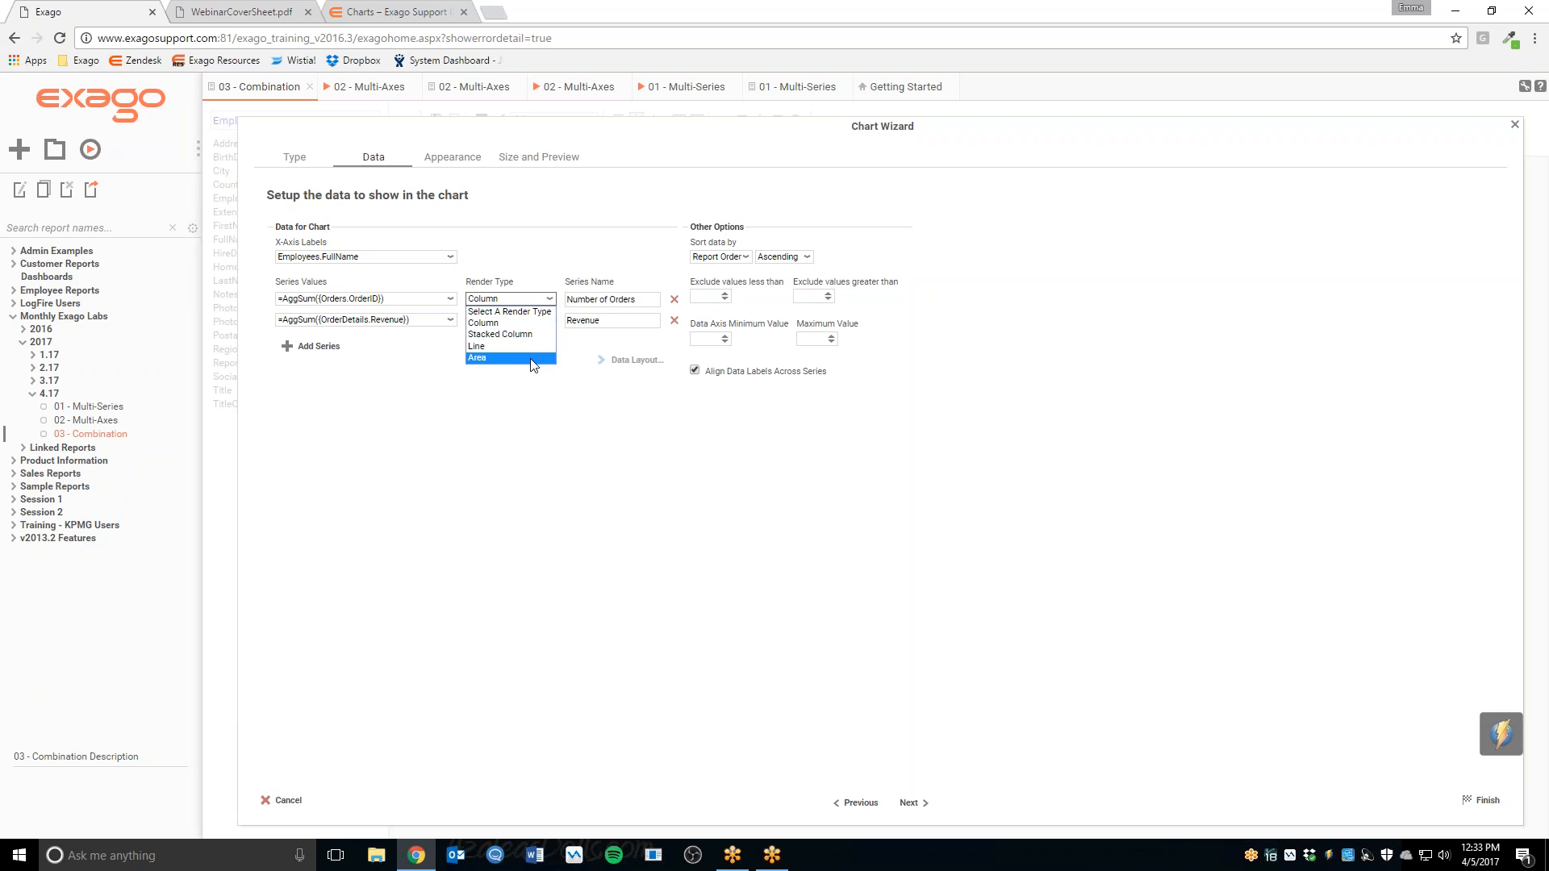
{"action": "left_click", "coordinate": [524, 323]}
{"action": "left_click", "coordinate": [559, 391]}
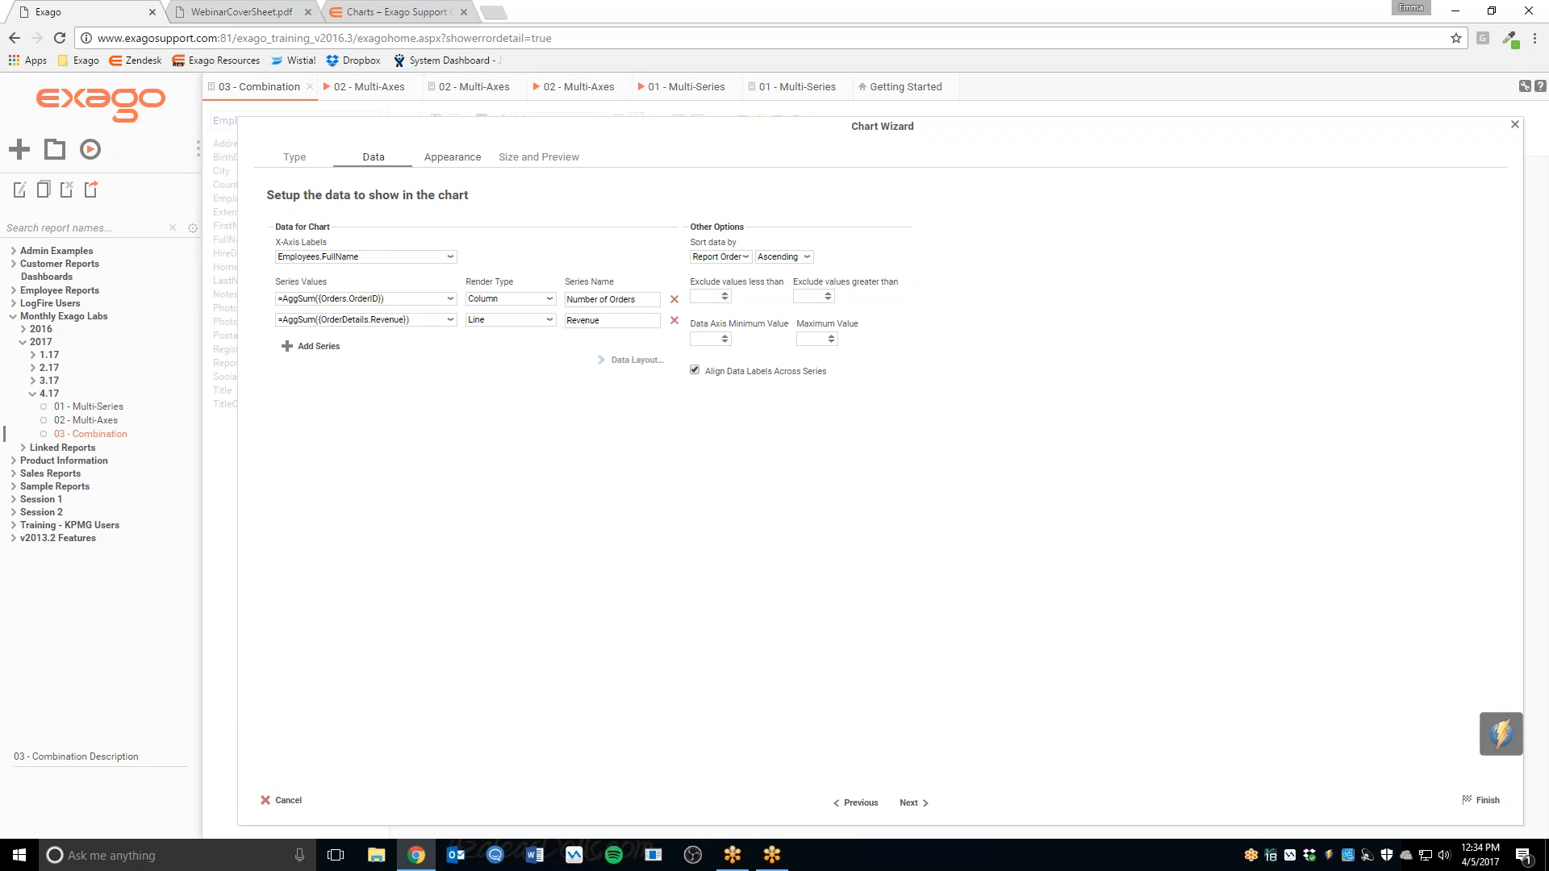
Review the Y-axis formatting, assign Number of Orders to Y-Axis 1 and Revenue to Y-Axis 2, and accept the chart axes settings.
{"action": "left_click", "coordinate": [453, 158]}
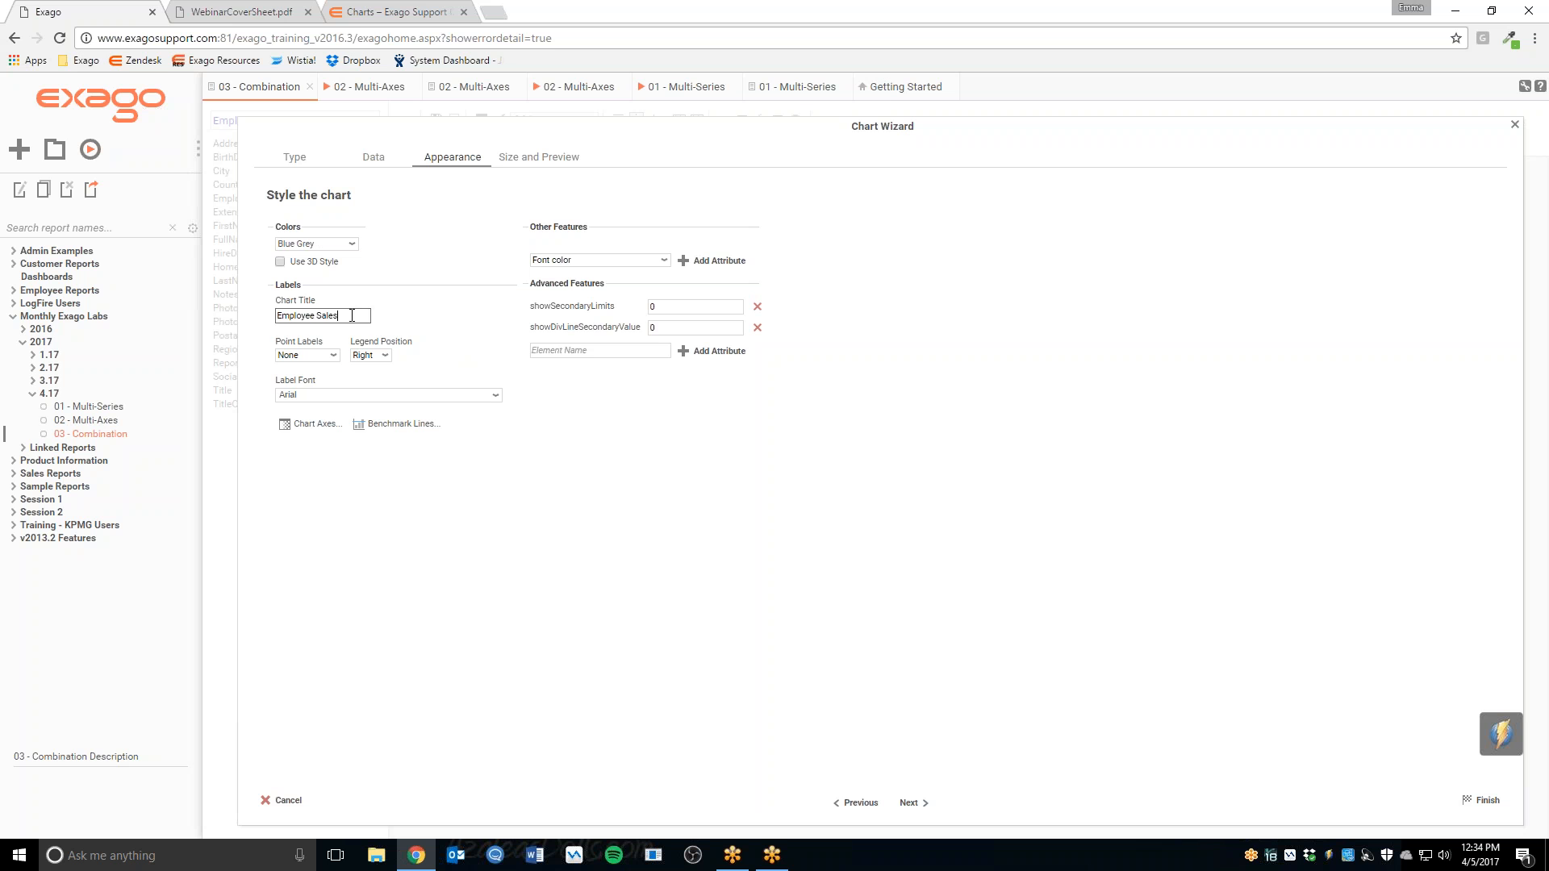
{"action": "left_click", "coordinate": [307, 428]}
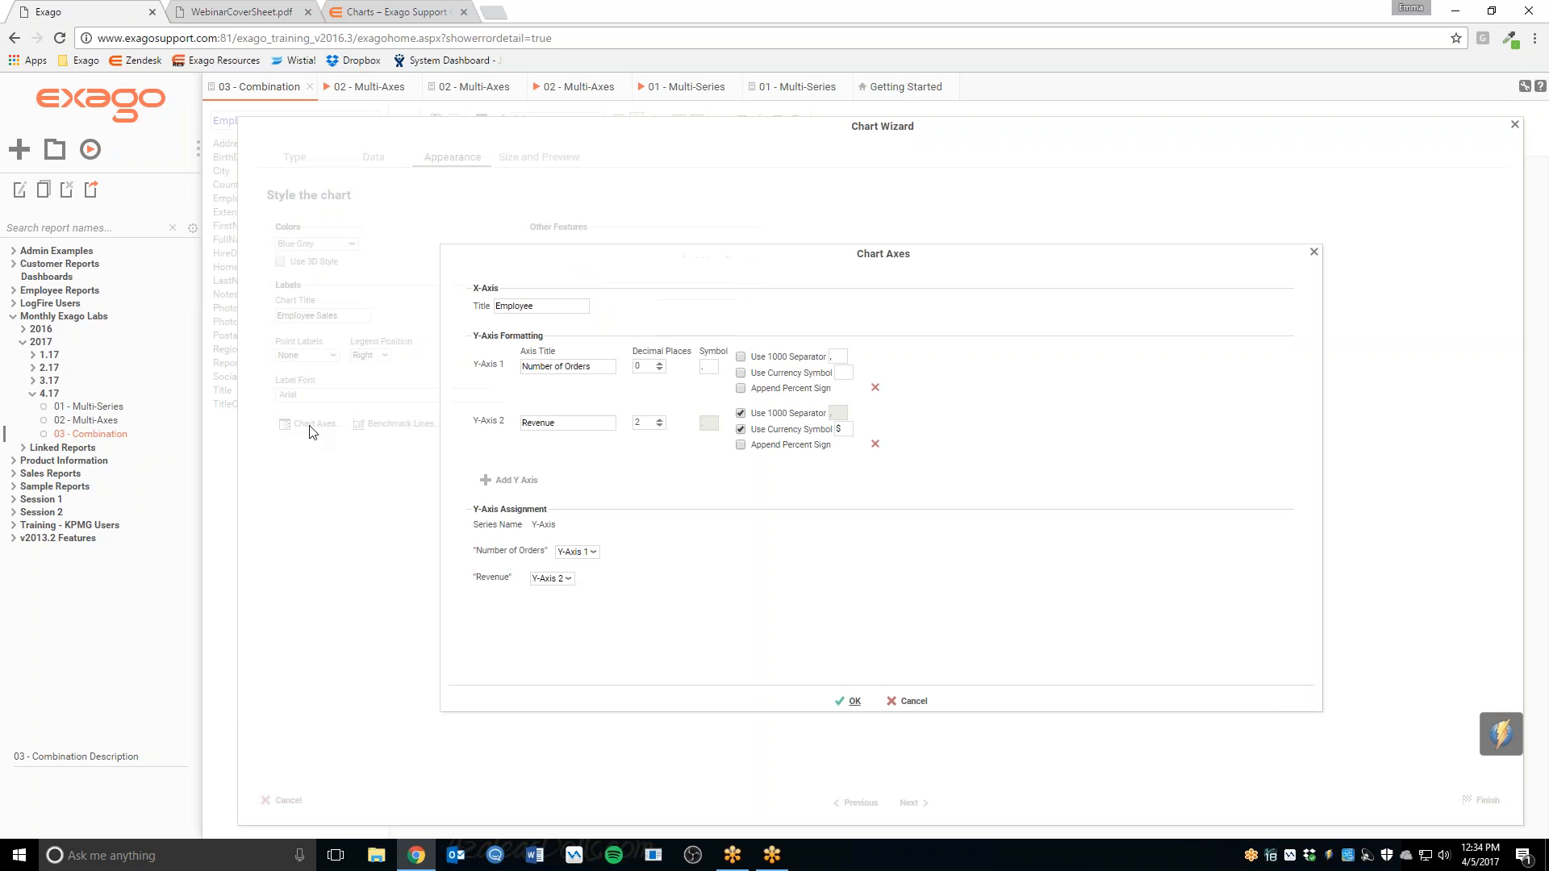
{"action": "left_click_drag", "start_coordinate": [475, 355], "coordinate": [502, 375]}
{"action": "left_click", "coordinate": [503, 375]}
{"action": "left_click", "coordinate": [740, 429]}
{"action": "left_click", "coordinate": [740, 429]}
{"action": "left_click", "coordinate": [582, 555]}
{"action": "left_click", "coordinate": [584, 564]}
{"action": "left_click", "coordinate": [558, 578]}
{"action": "left_click", "coordinate": [562, 603]}
{"action": "left_click", "coordinate": [638, 599]}
{"action": "left_click", "coordinate": [843, 700]}
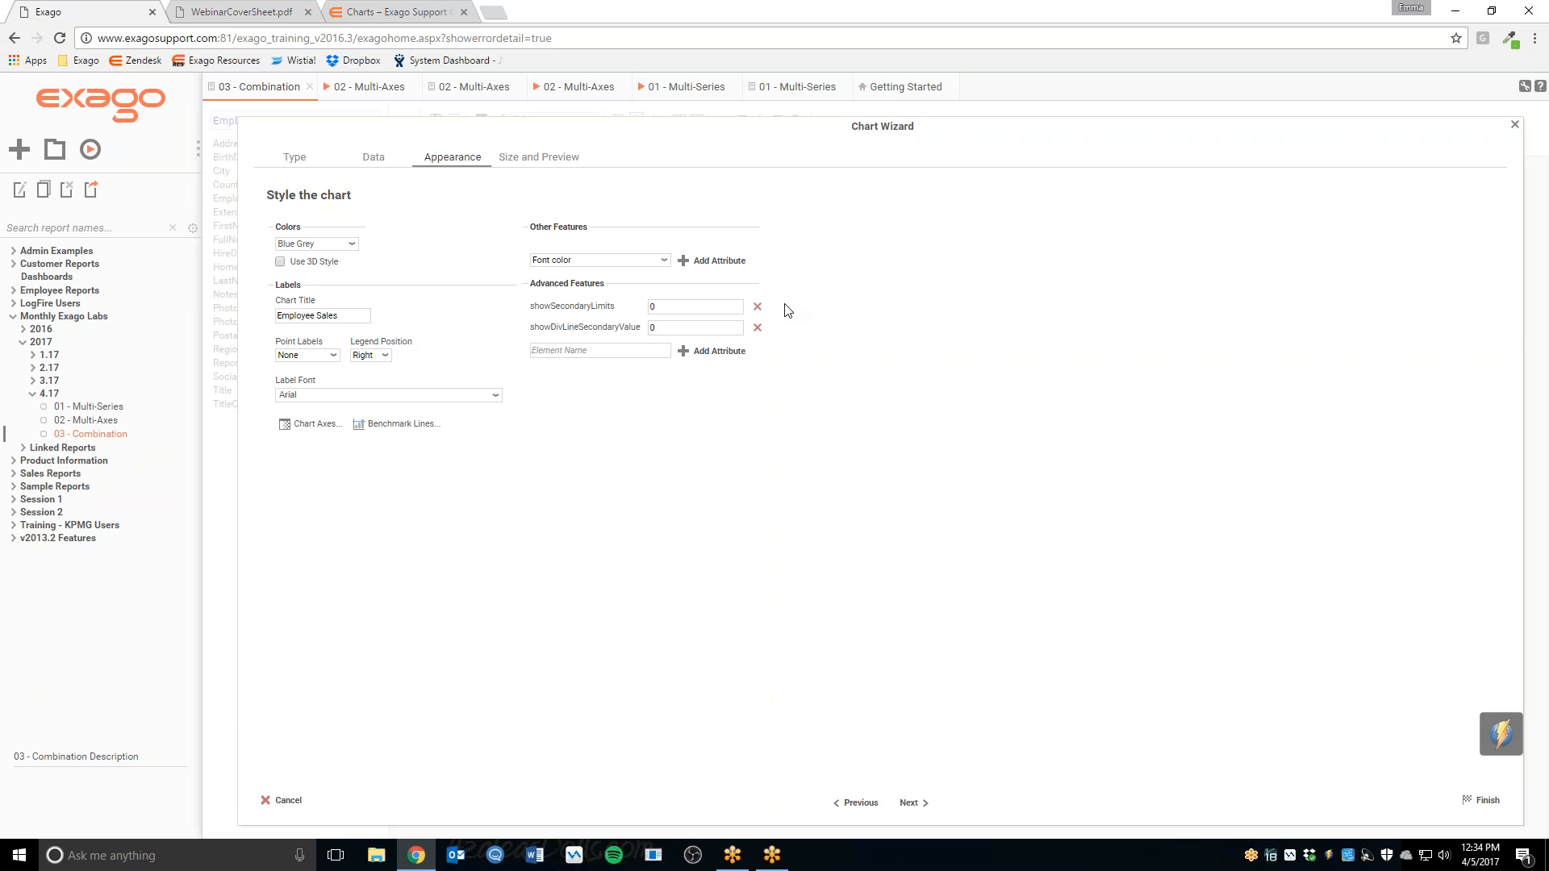
Remove the showSecondaryLimits and showDivLineSecondaryValue attributes, finish the chart and run the report.
{"action": "left_click", "coordinate": [758, 307]}
{"action": "left_click", "coordinate": [758, 307]}
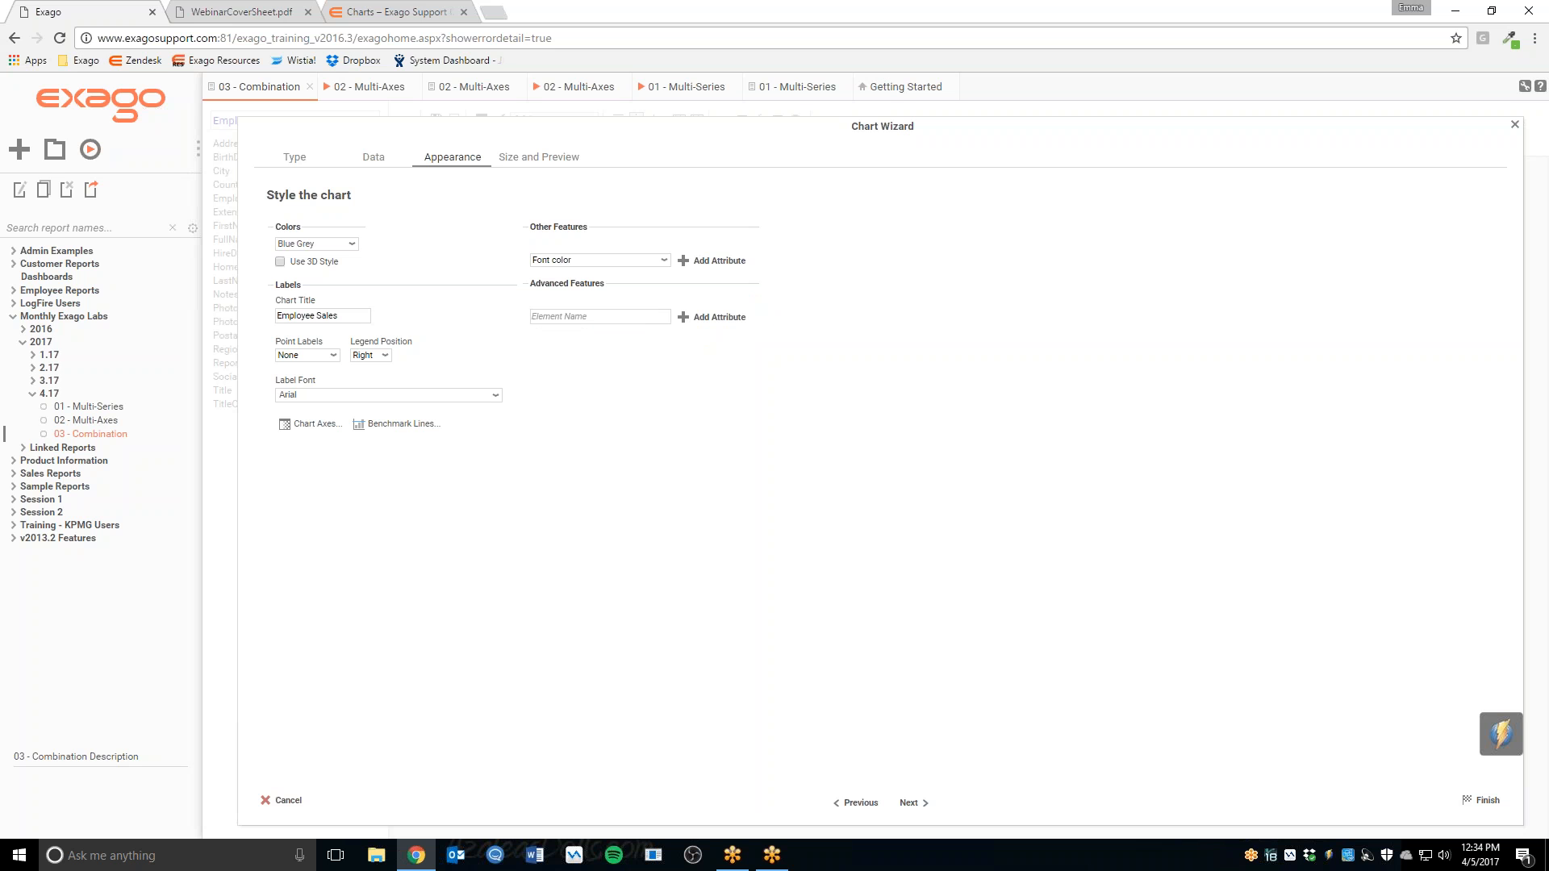
{"action": "left_click", "coordinate": [1484, 800]}
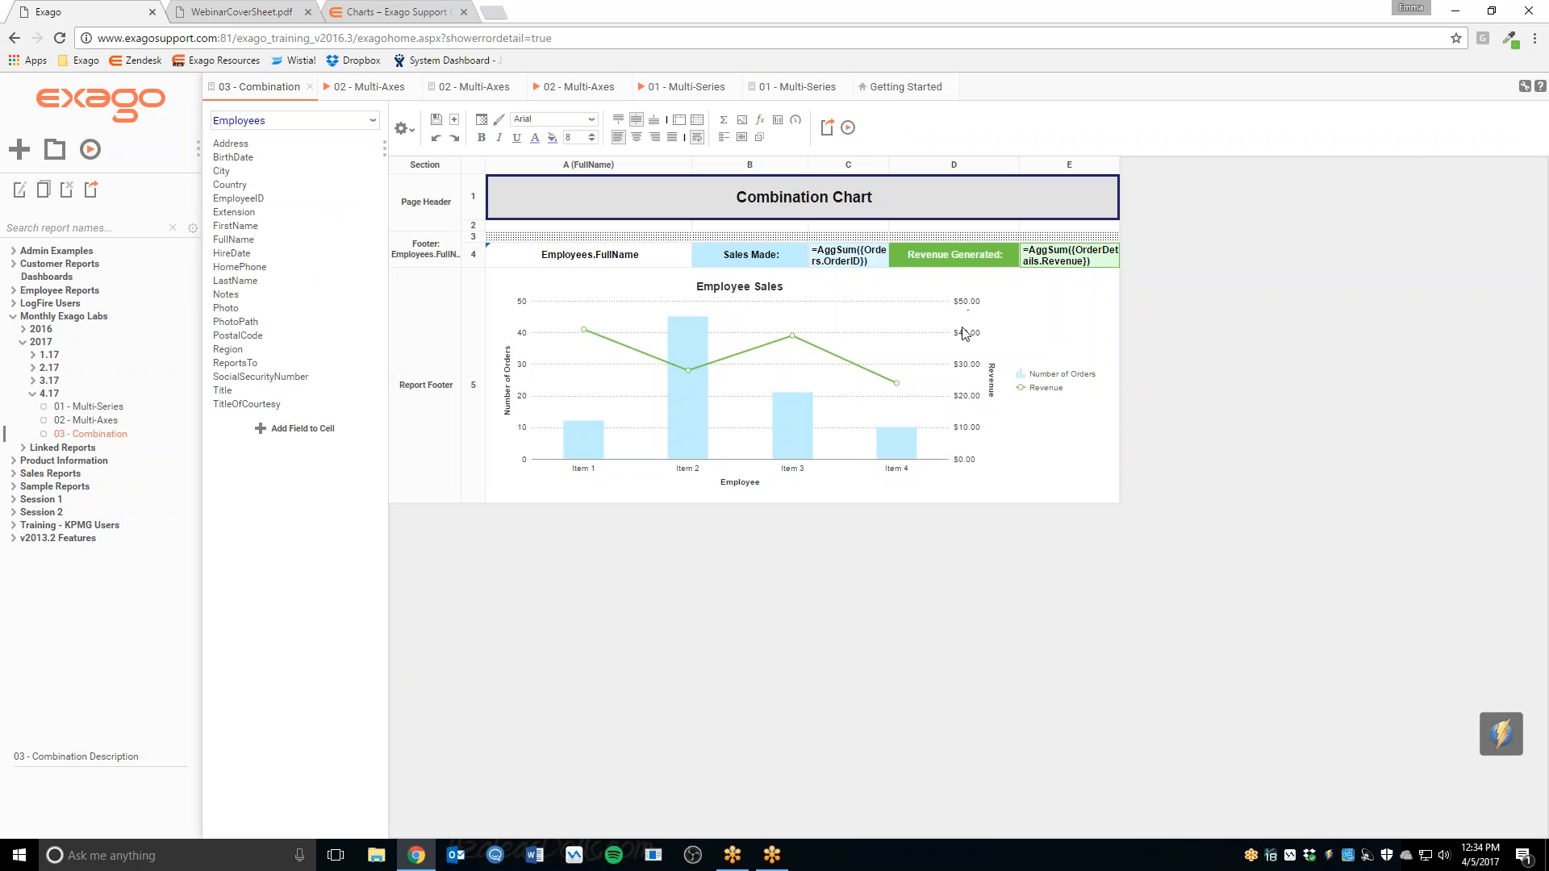
{"action": "left_click", "coordinate": [847, 127]}
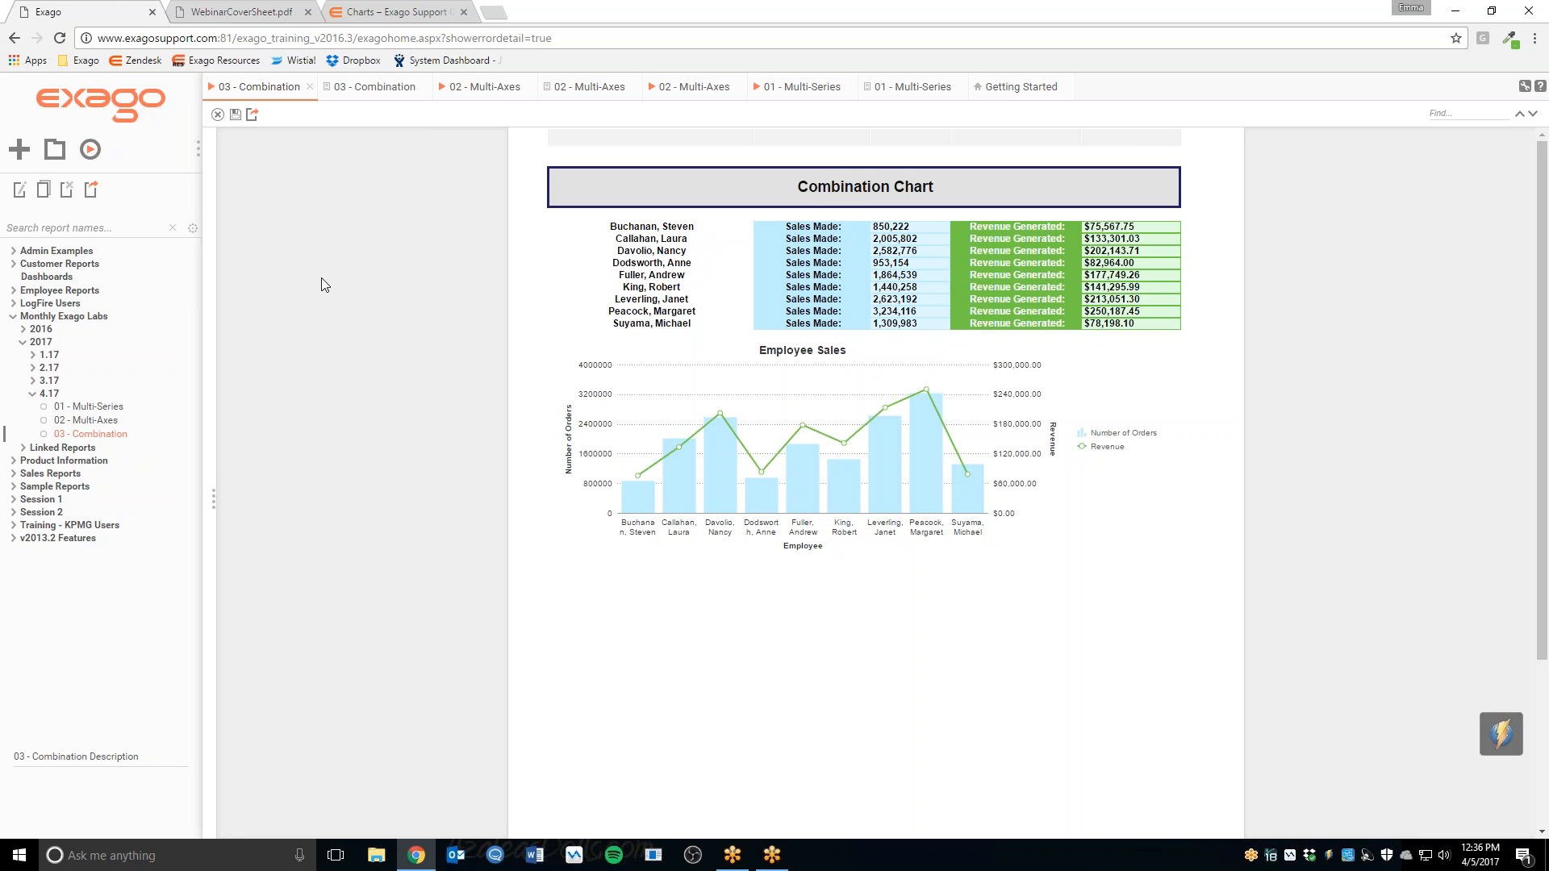
Reopen the Combination chart's appearance settings from the report design and review the attributes offered under Other Features.
{"action": "left_click", "coordinate": [364, 88]}
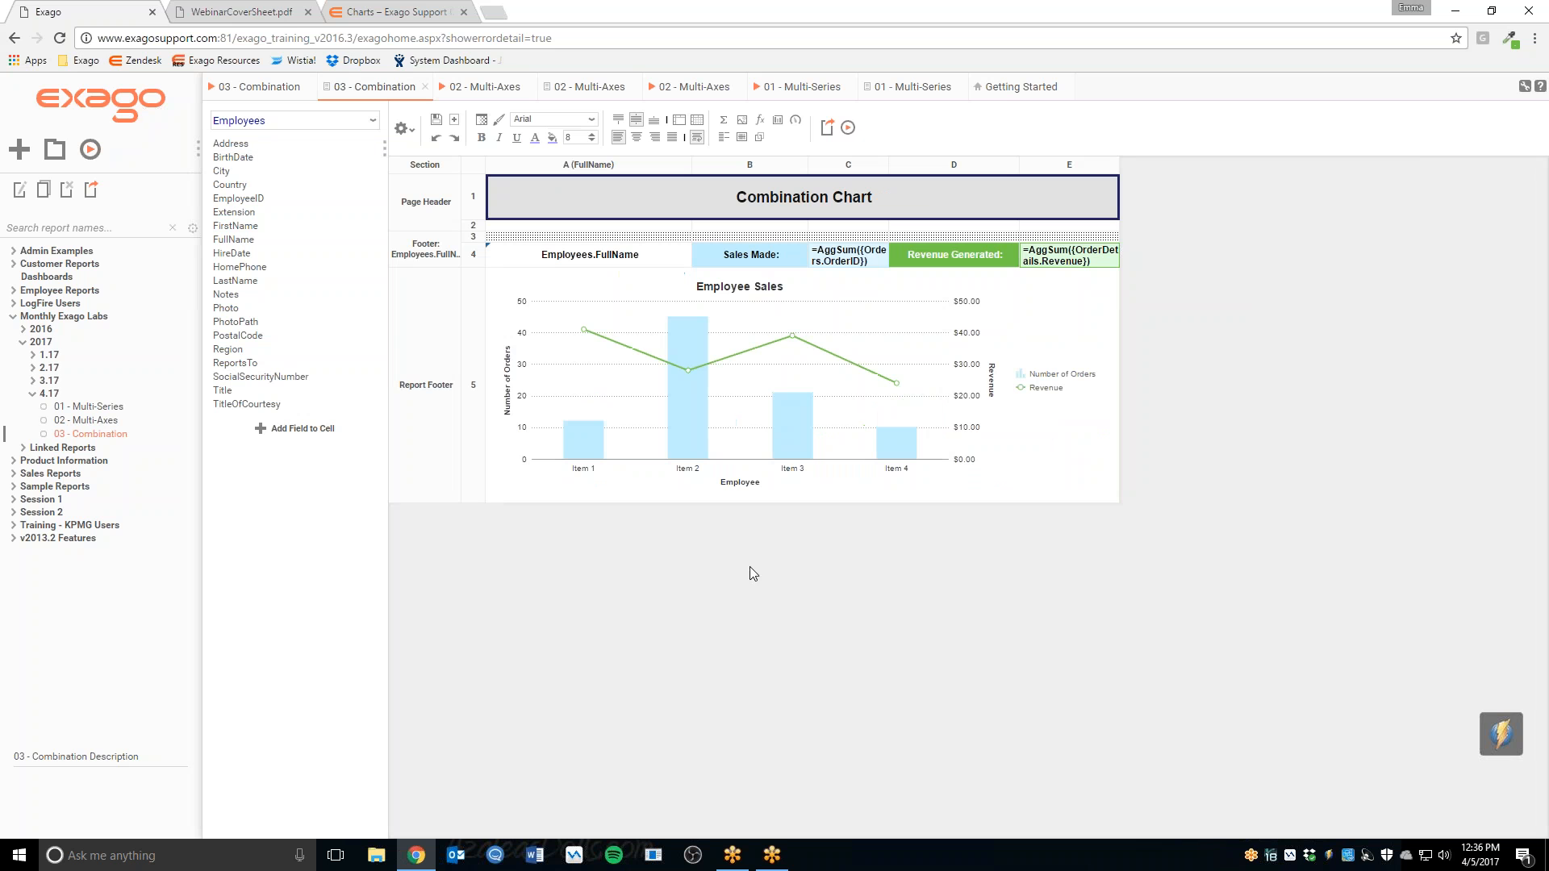
{"action": "double_click", "coordinate": [791, 399]}
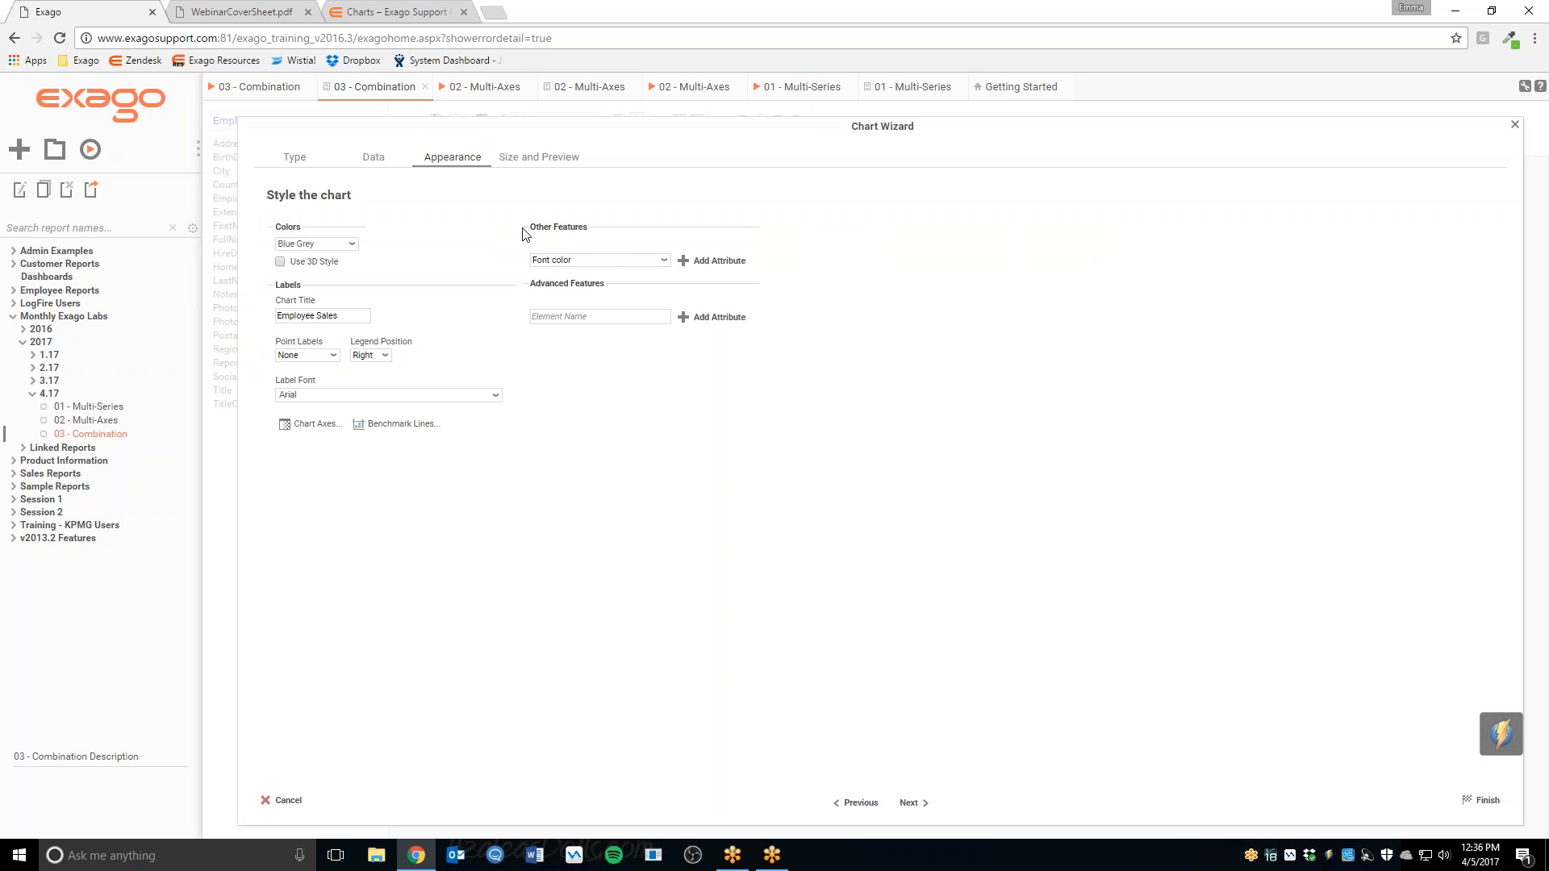
{"action": "left_click_drag", "start_coordinate": [531, 228], "coordinate": [589, 235]}
{"action": "left_click", "coordinate": [589, 236]}
{"action": "left_click", "coordinate": [663, 259]}
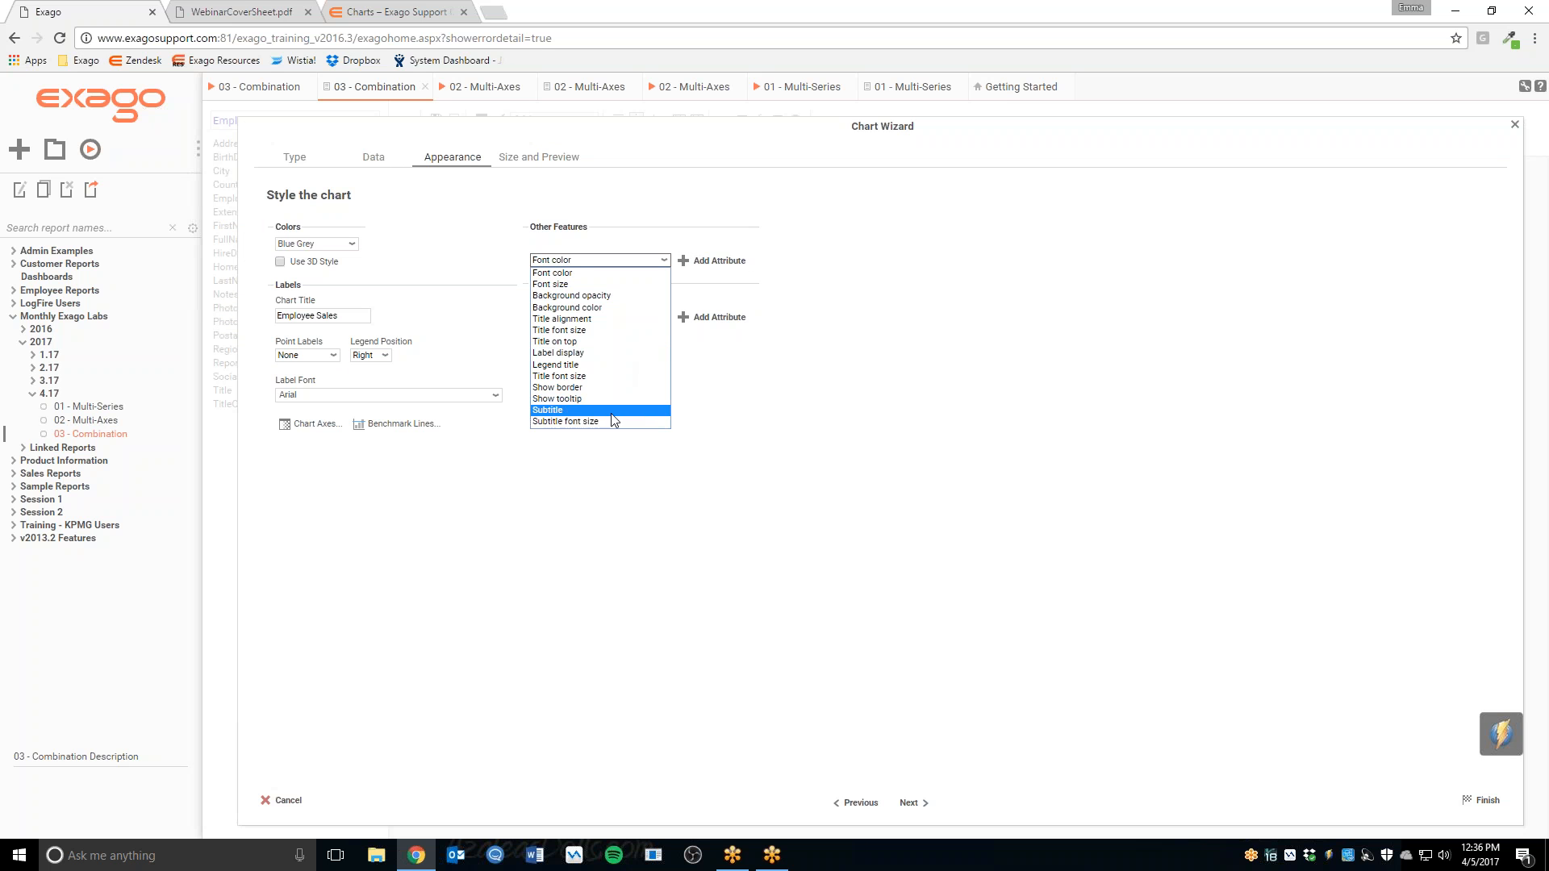
{"action": "left_click", "coordinate": [612, 295]}
{"action": "left_click", "coordinate": [623, 261]}
{"action": "left_click", "coordinate": [623, 285]}
{"action": "left_click", "coordinate": [623, 264]}
{"action": "left_click", "coordinate": [624, 272]}
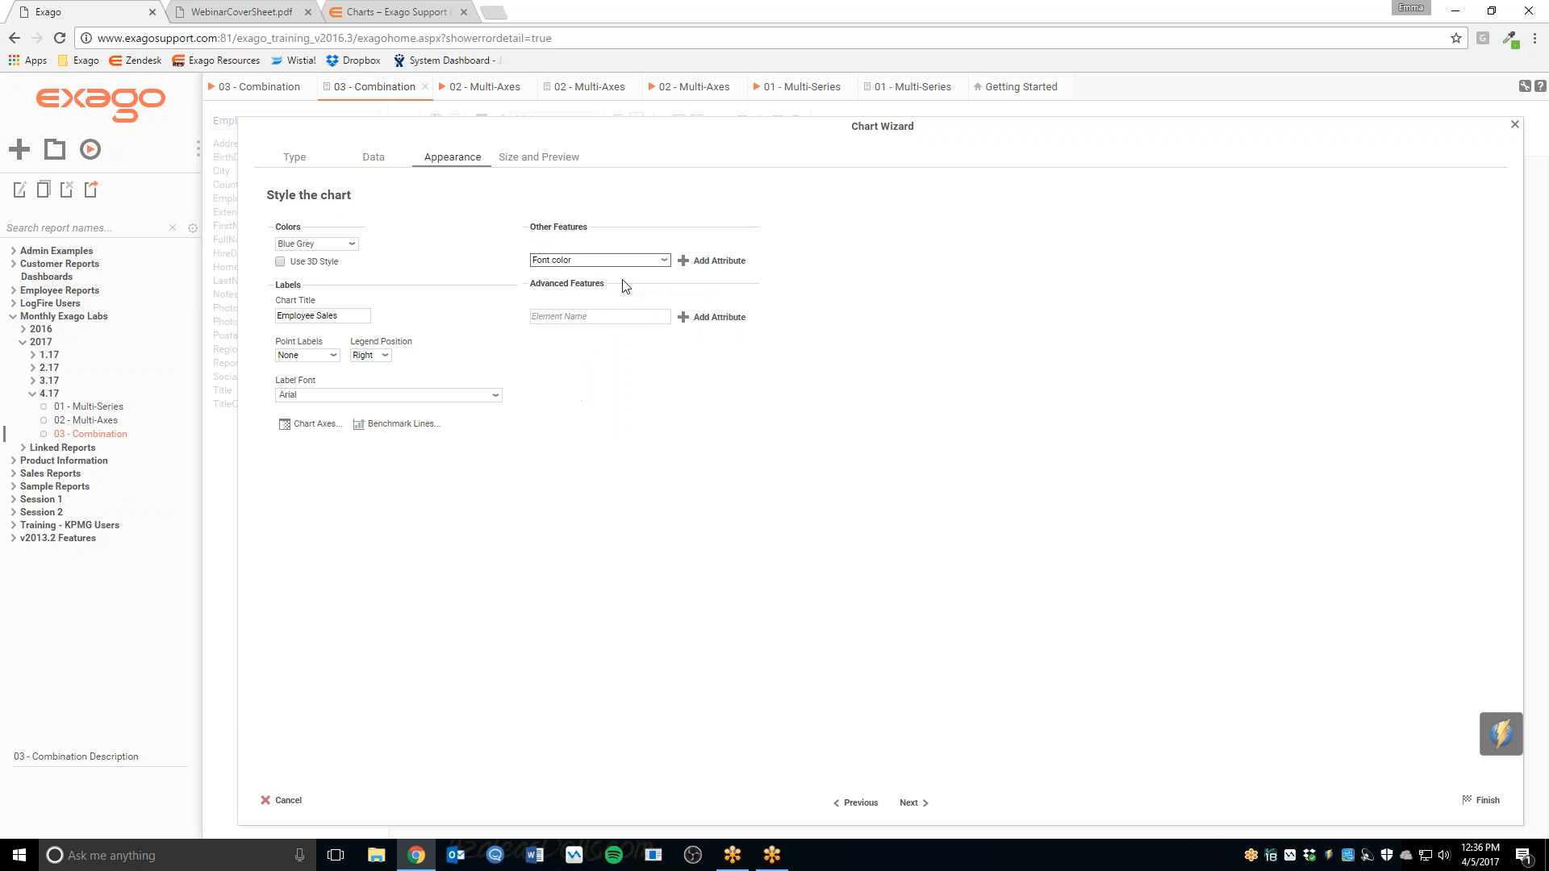
Add the Font color and Title alignment attributes to the chart and set the title alignment to Left.
{"action": "left_click", "coordinate": [713, 260]}
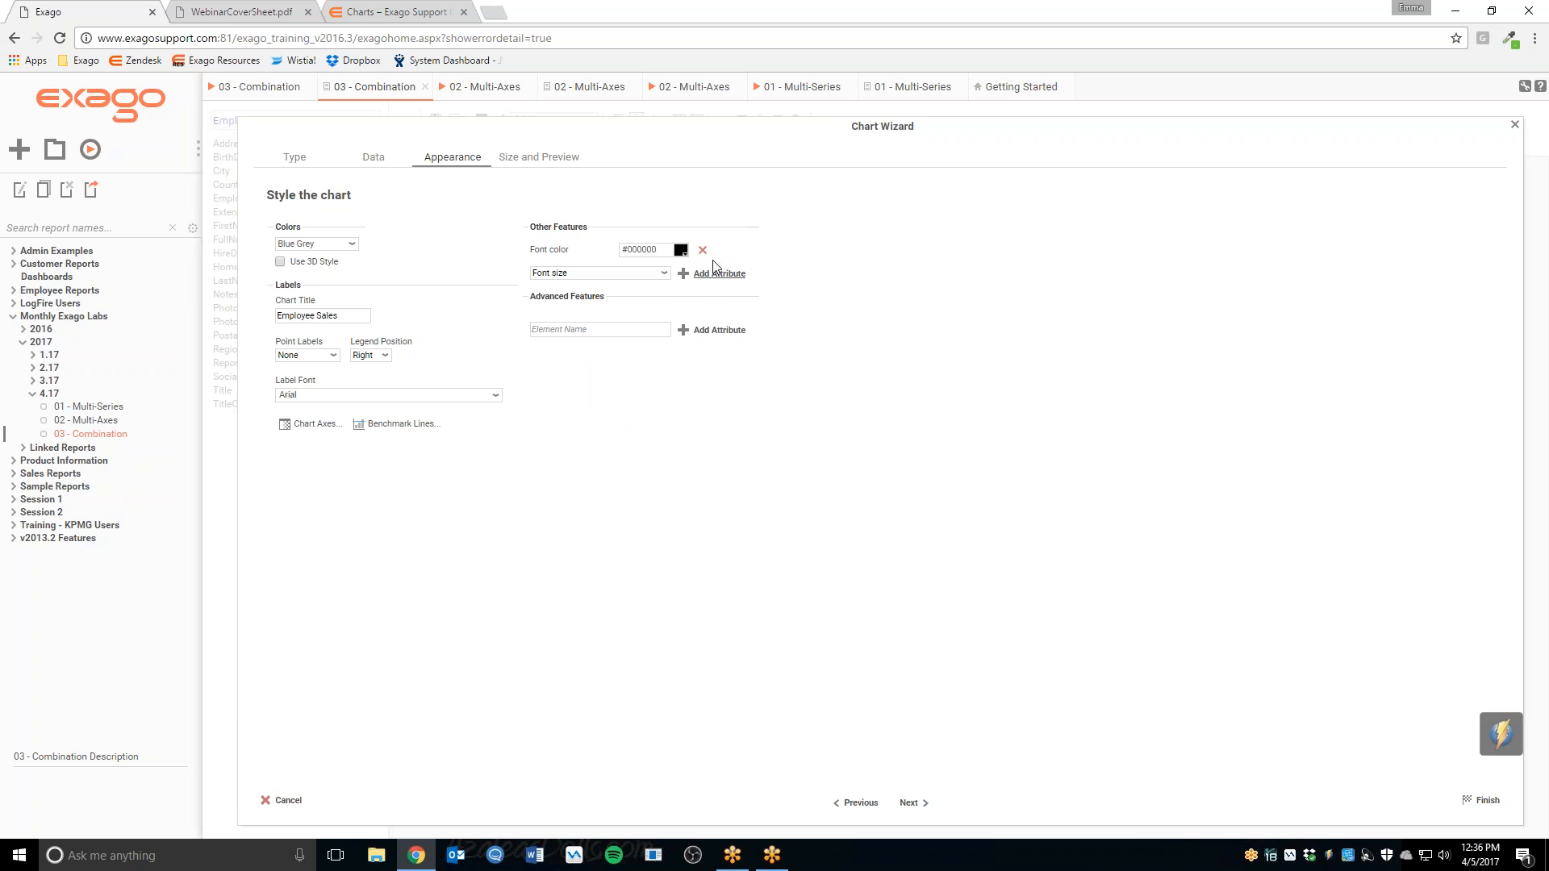
{"action": "left_click", "coordinate": [682, 251]}
{"action": "left_click", "coordinate": [600, 263]}
{"action": "left_click", "coordinate": [663, 274]}
{"action": "left_click", "coordinate": [601, 323]}
{"action": "left_click", "coordinate": [714, 273]}
{"action": "left_click", "coordinate": [636, 271]}
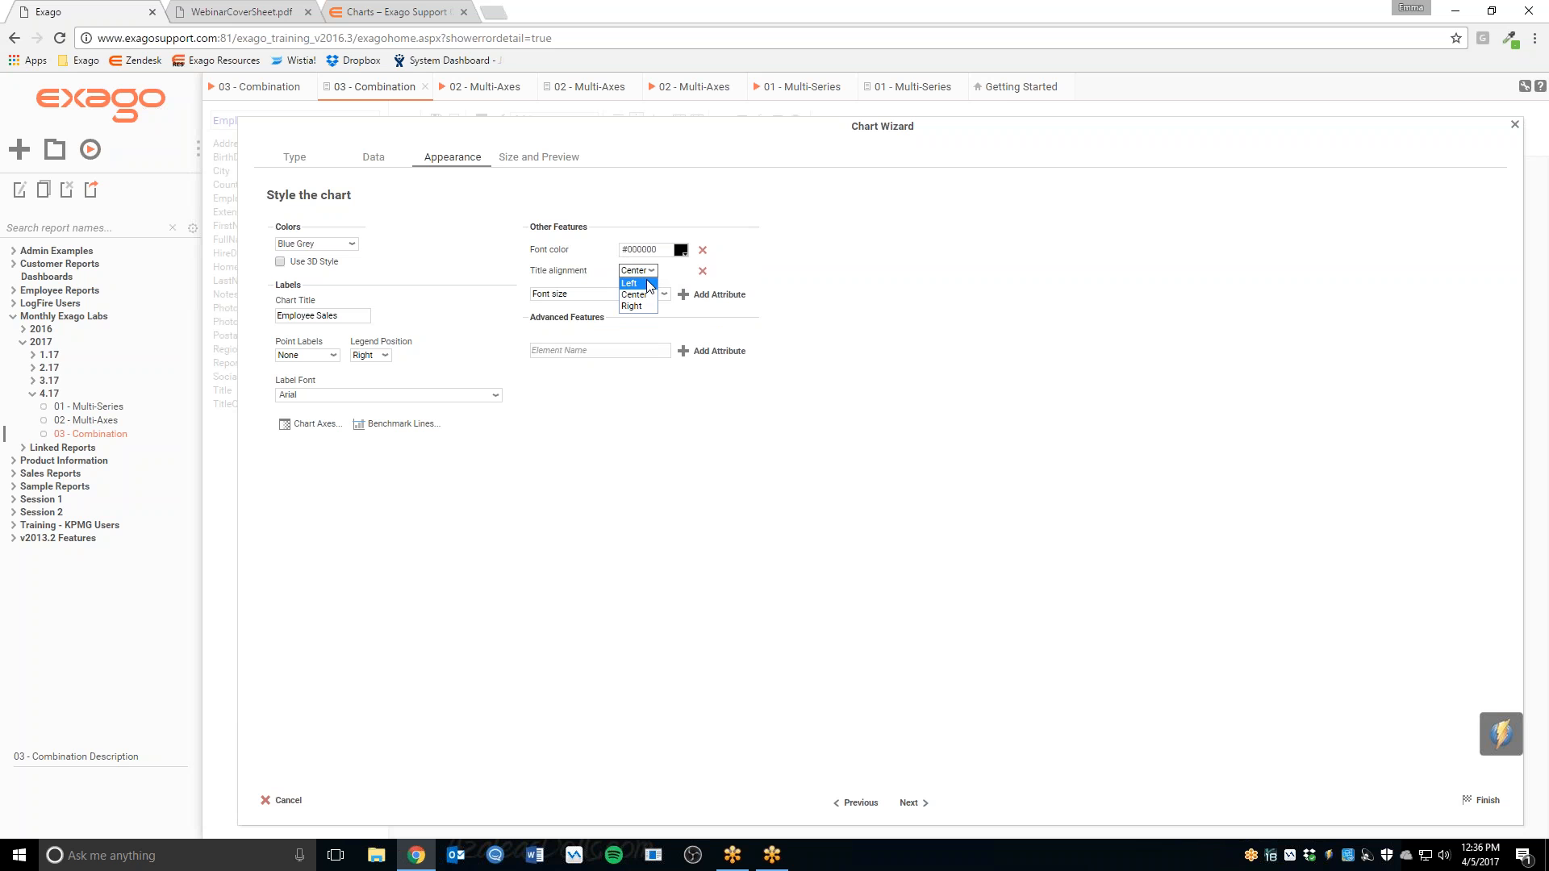
{"action": "left_click", "coordinate": [648, 283]}
Set the chart's font color to red (#FF0000) and finish the chart.
{"action": "left_click", "coordinate": [681, 250]}
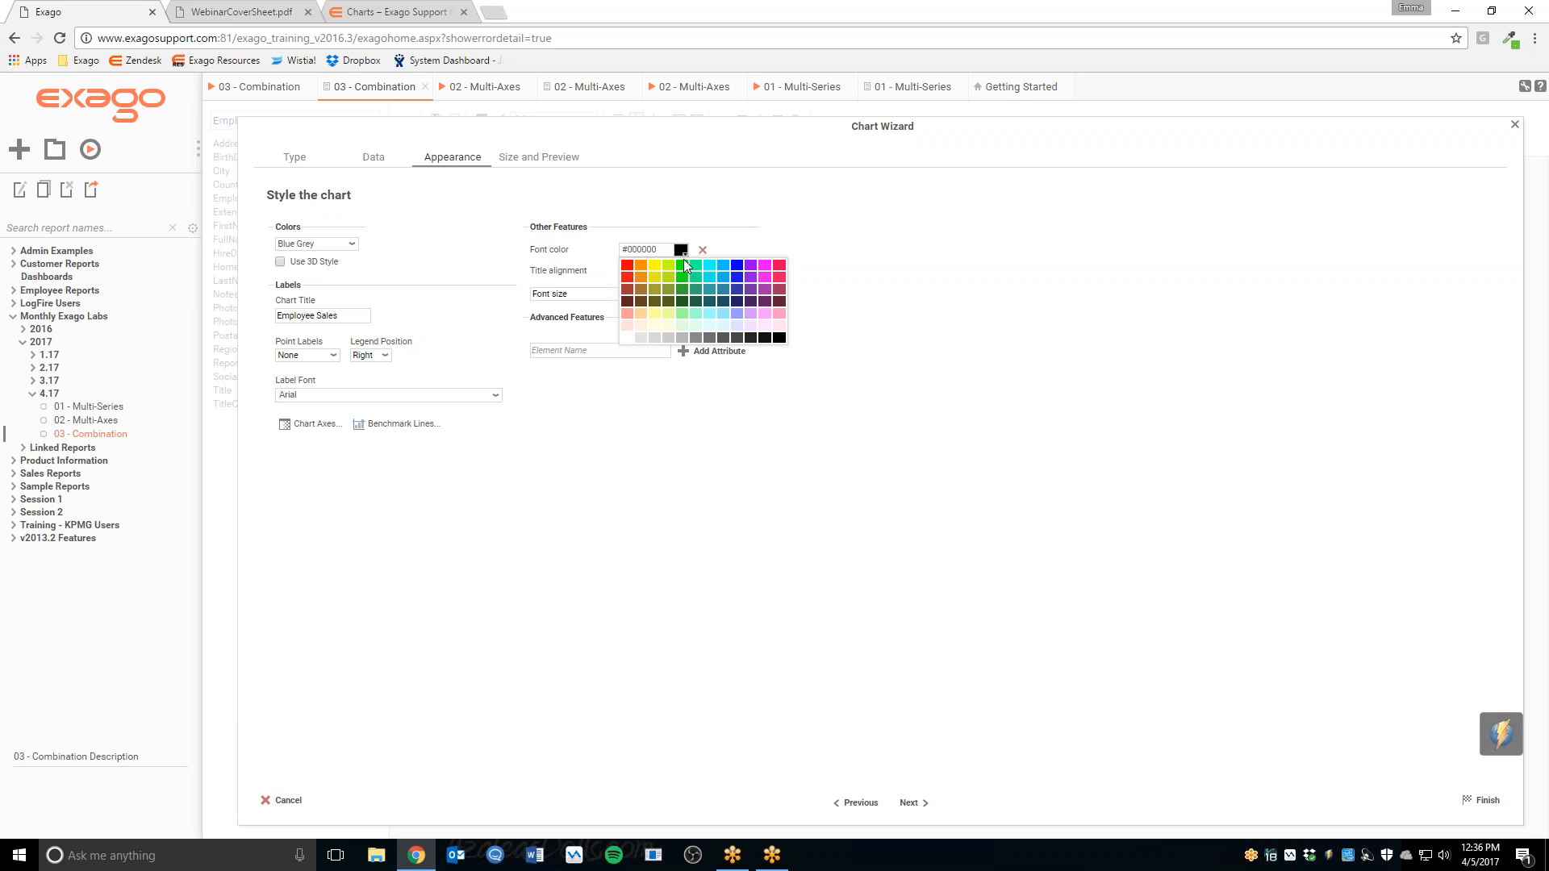
{"action": "left_click", "coordinate": [628, 266]}
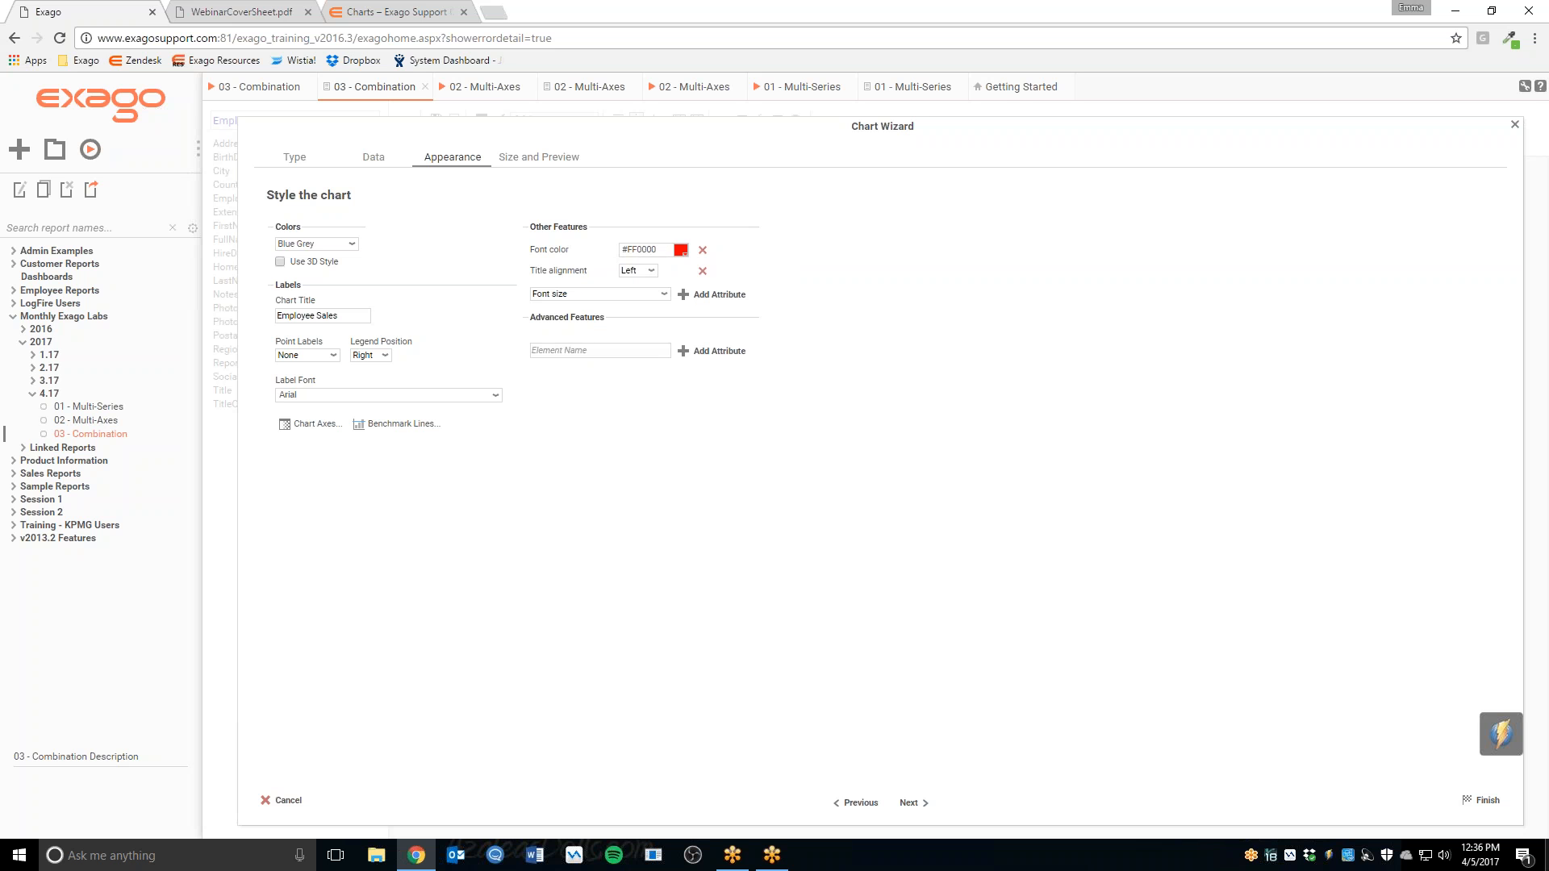
{"action": "left_click", "coordinate": [1482, 800]}
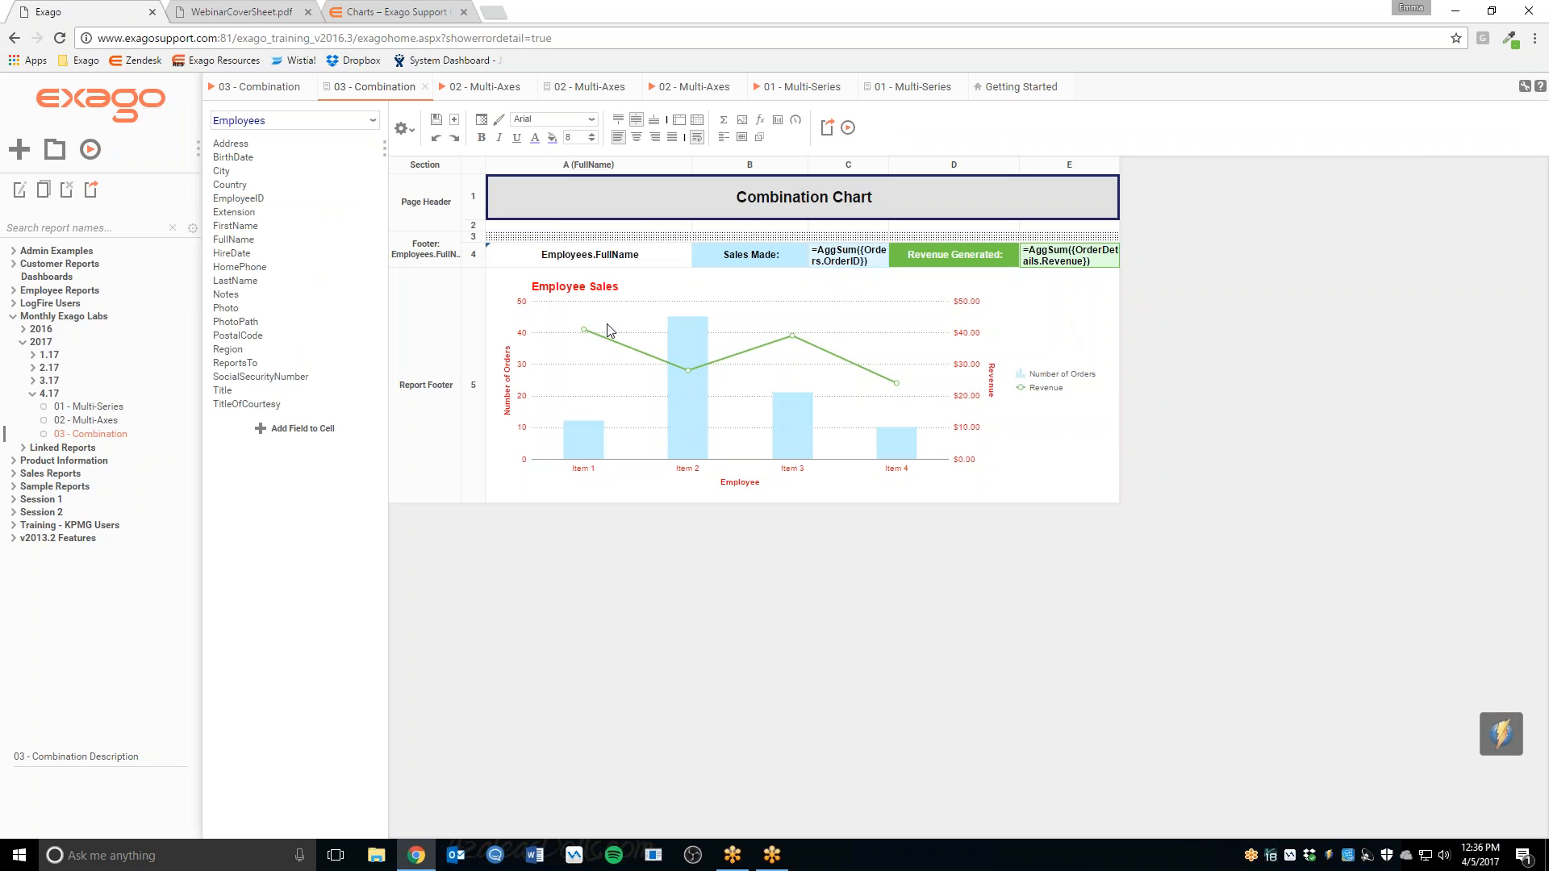
Reopen the chart and remove its Font color and Title alignment attributes.
{"action": "double_click", "coordinate": [671, 353]}
{"action": "left_click", "coordinate": [702, 251]}
{"action": "left_click", "coordinate": [652, 249]}
{"action": "left_click", "coordinate": [671, 250]}
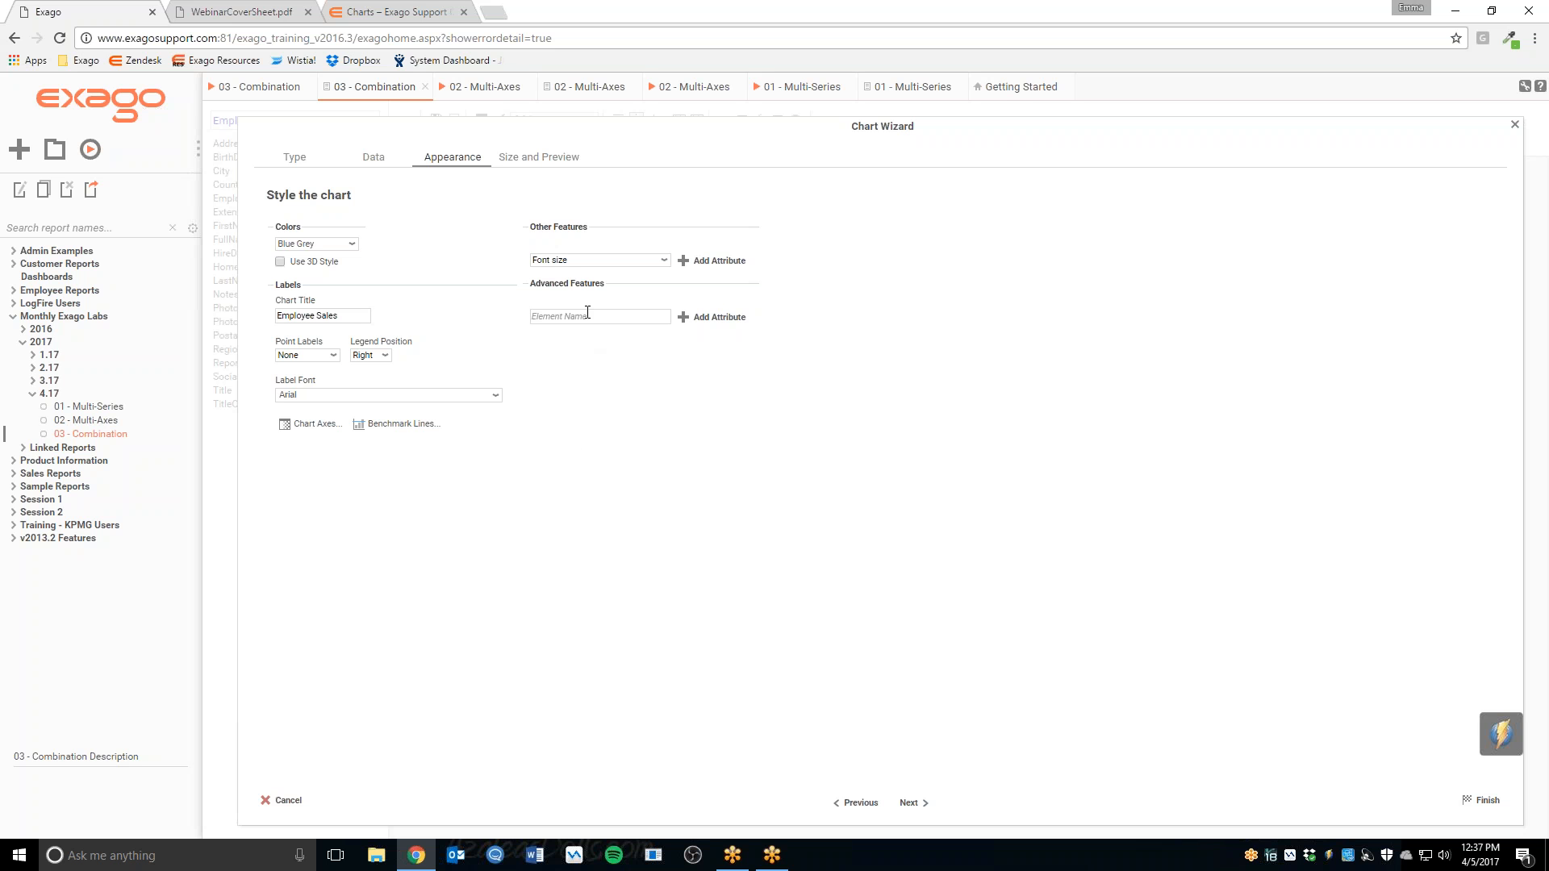
Switch to the Exago Support Center's Charts article and examine its sections on Other Features and Advanced Features.
{"action": "left_click", "coordinate": [410, 11]}
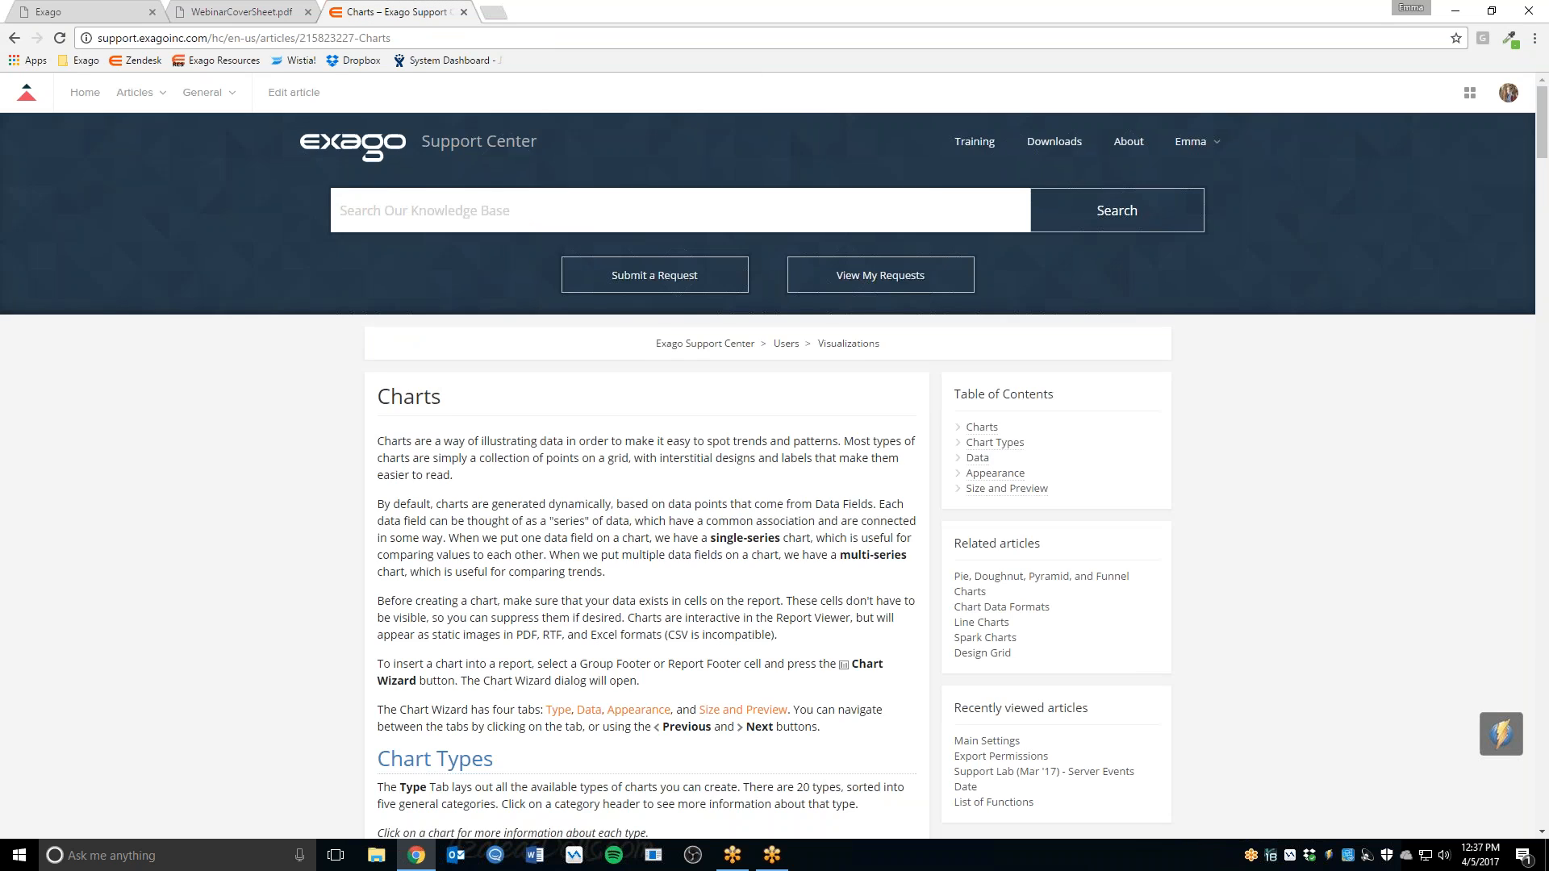
{"action": "scroll", "coordinate": [226, 493], "scroll_direction": "down", "scroll_amount": 20}
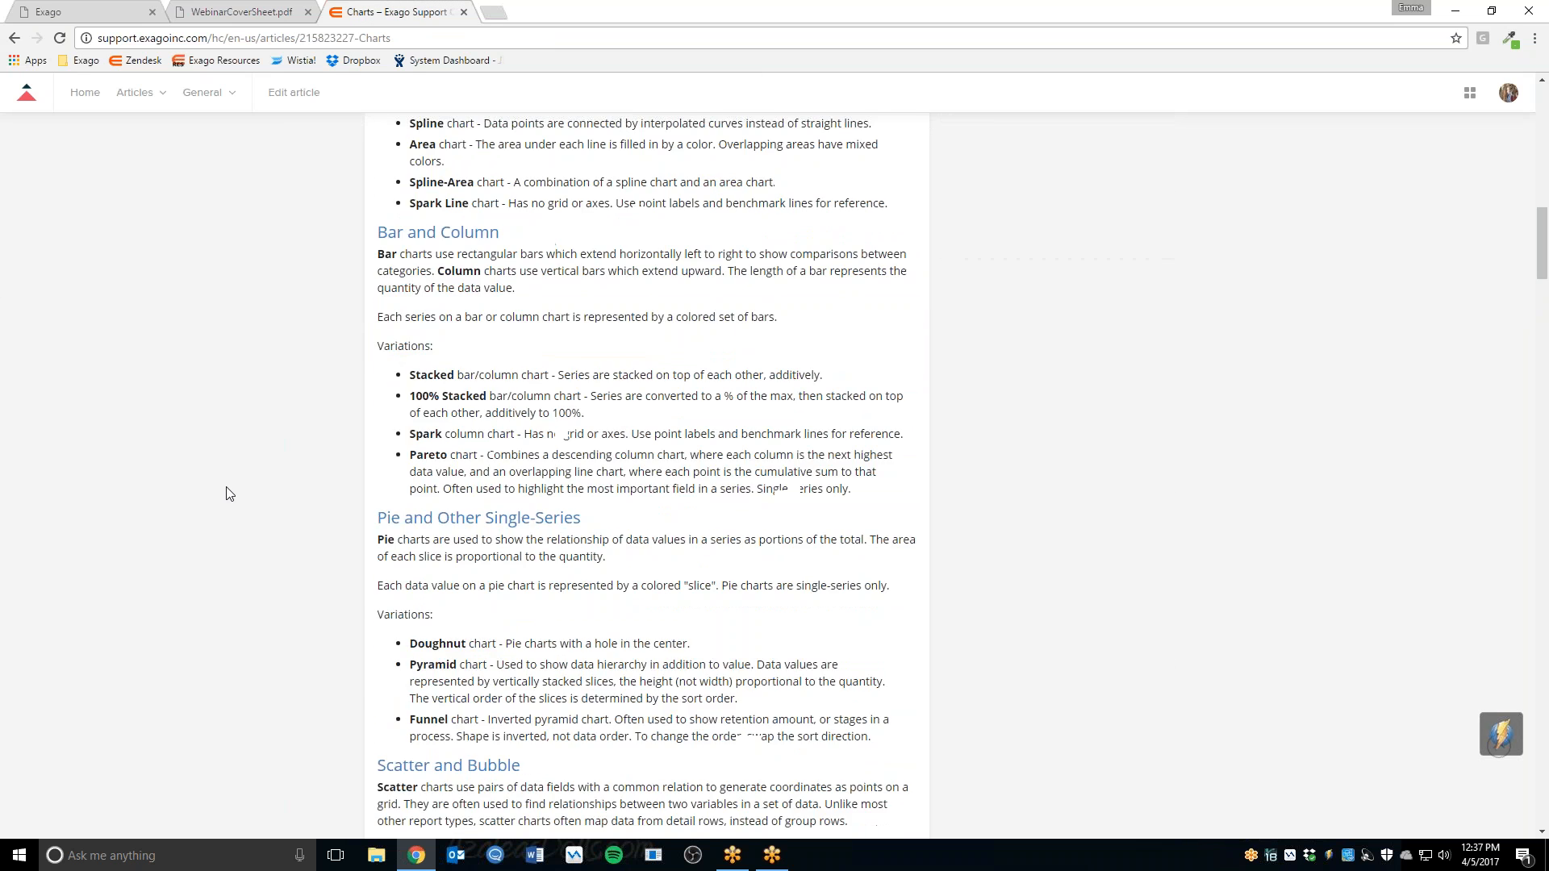
{"action": "scroll", "coordinate": [227, 494], "scroll_direction": "down", "scroll_amount": 12}
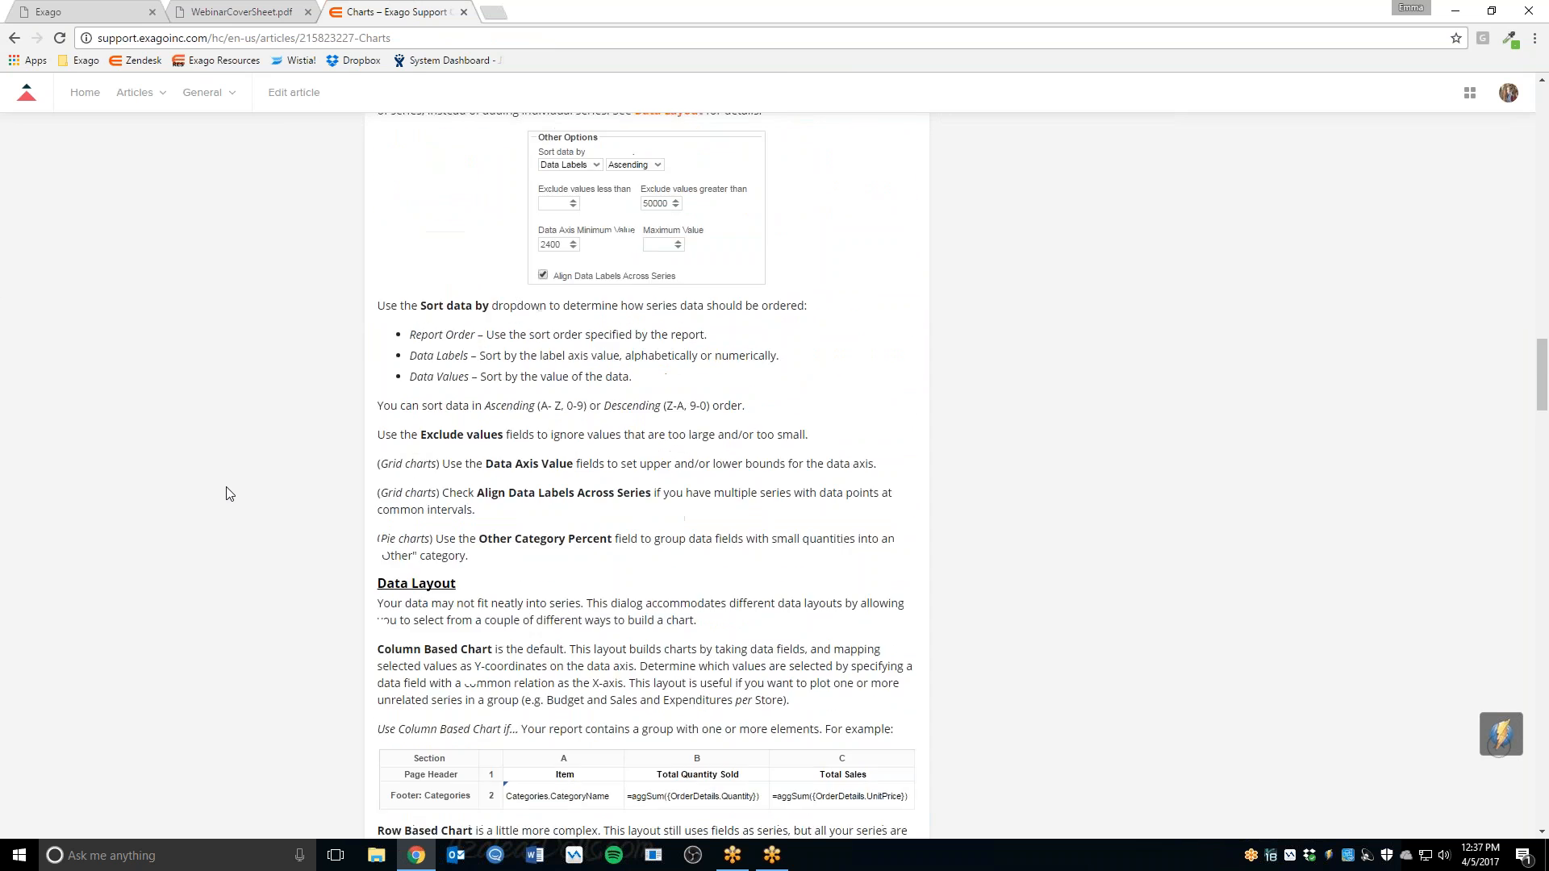
{"action": "scroll", "coordinate": [227, 494], "scroll_direction": "down", "scroll_amount": 12}
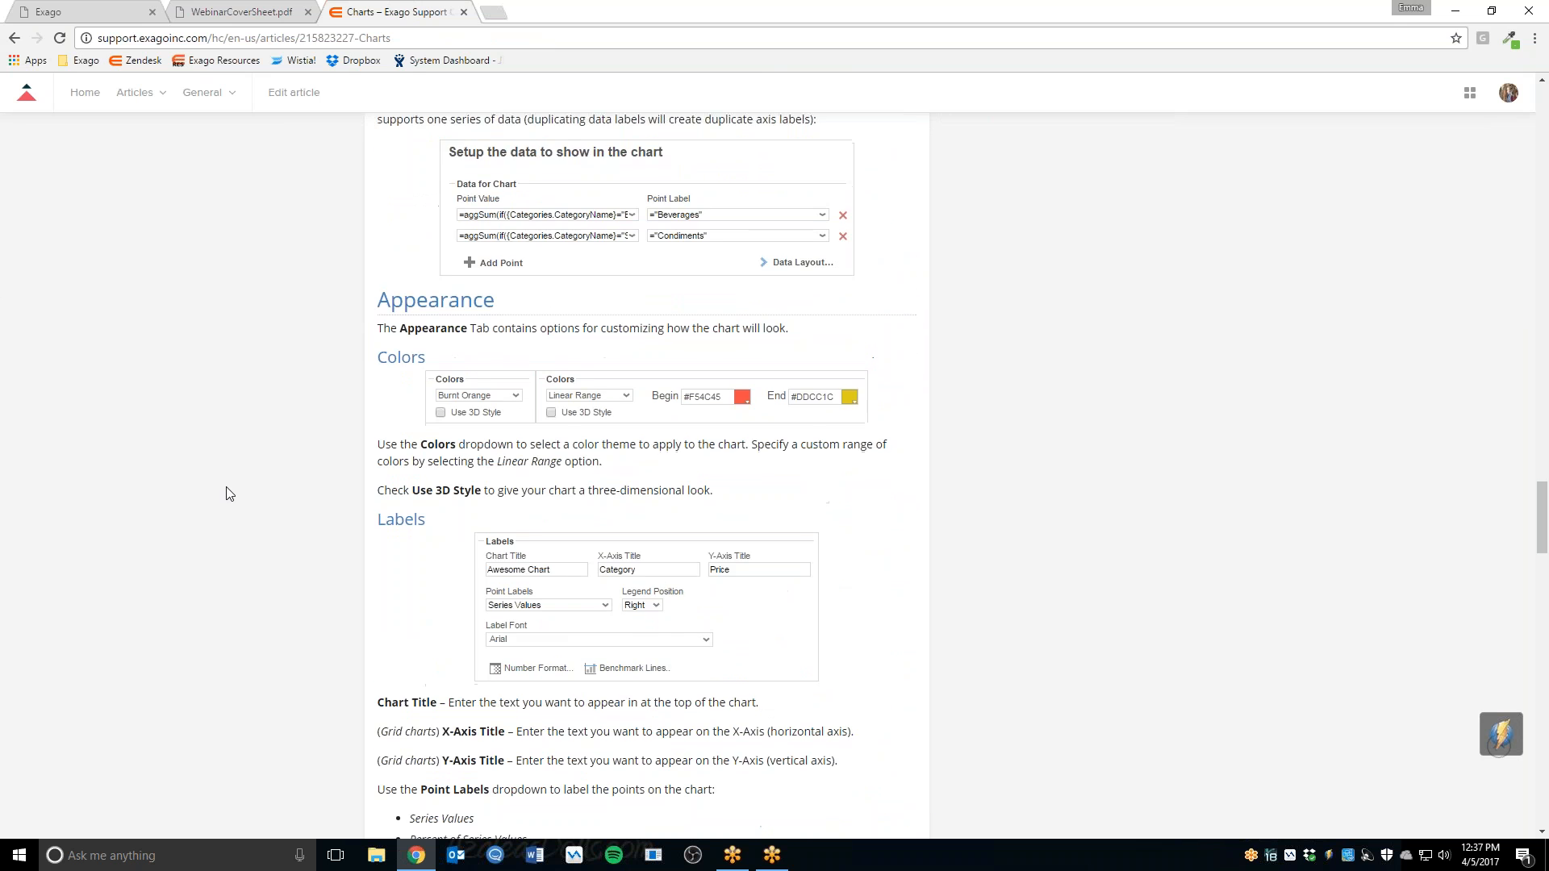
{"action": "scroll", "coordinate": [227, 493], "scroll_direction": "down", "scroll_amount": 12}
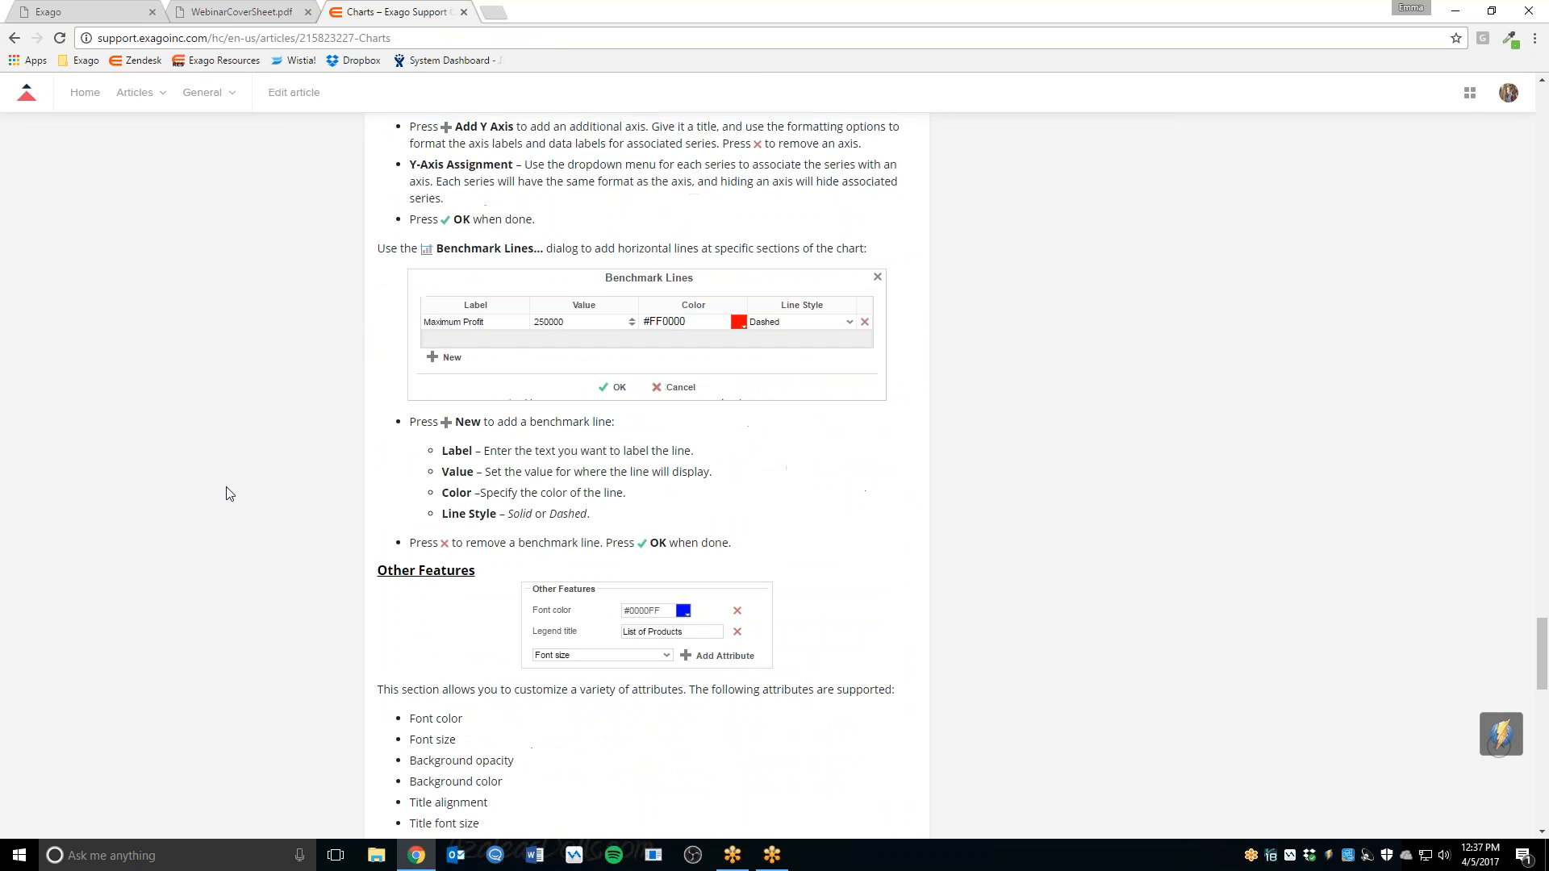
{"action": "scroll", "coordinate": [226, 493], "scroll_direction": "down", "scroll_amount": 8}
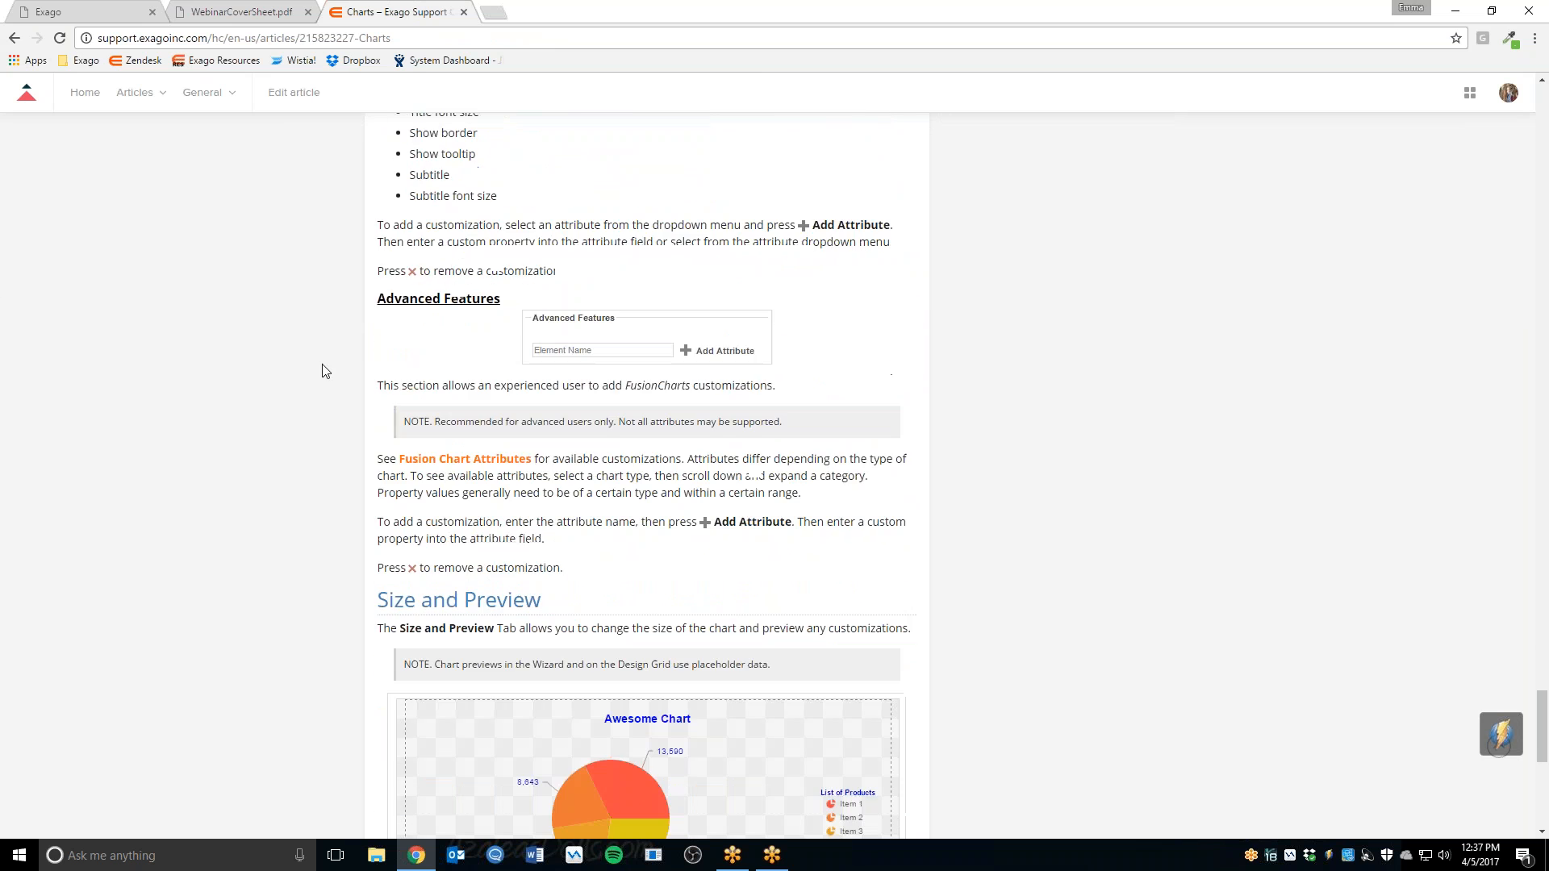
{"action": "scroll", "coordinate": [419, 380], "scroll_direction": "down", "scroll_amount": 1}
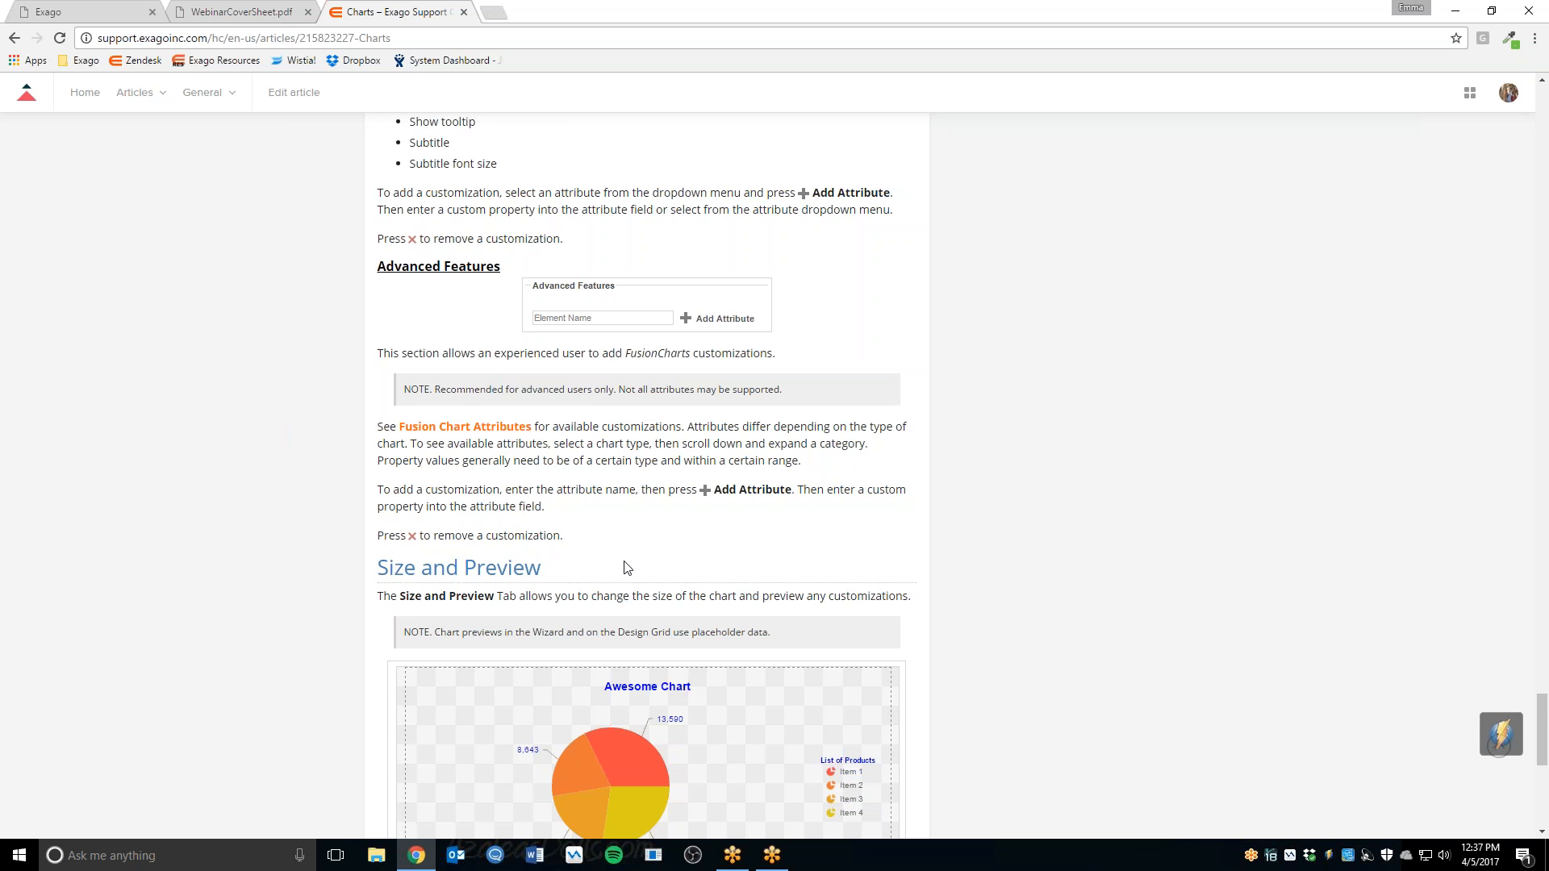
{"action": "scroll", "coordinate": [587, 522], "scroll_direction": "down", "scroll_amount": 2}
{"action": "scroll", "coordinate": [587, 523], "scroll_direction": "up", "scroll_amount": 3}
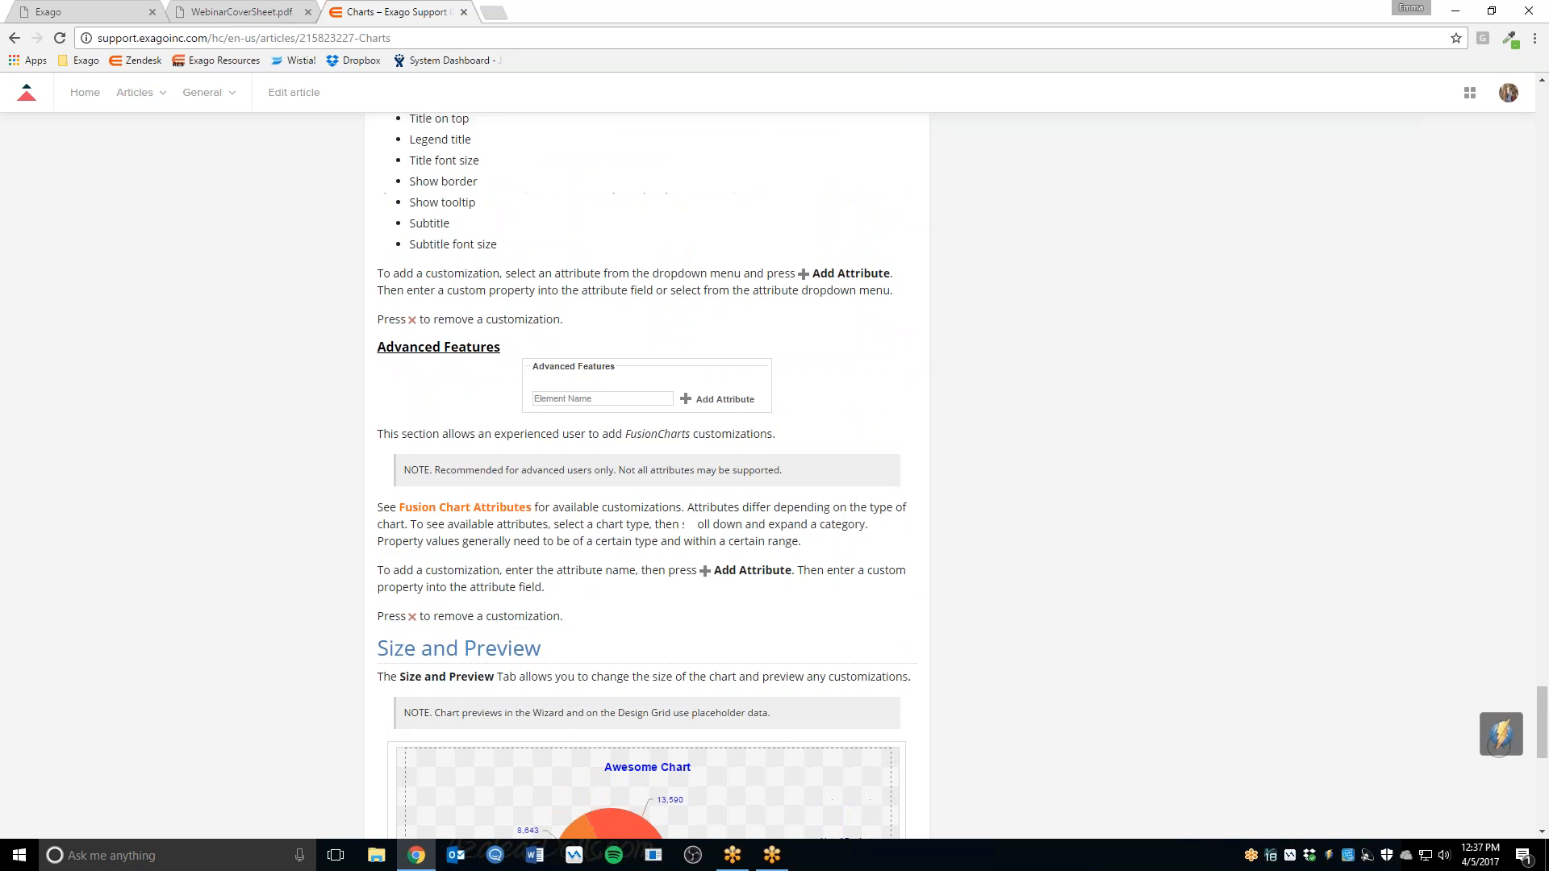
Return to the chart wizard in Exago and finish the combination chart.
{"action": "key", "text": "ctrl+shift+Tab"}
{"action": "key", "text": "ctrl+shift+Tab"}
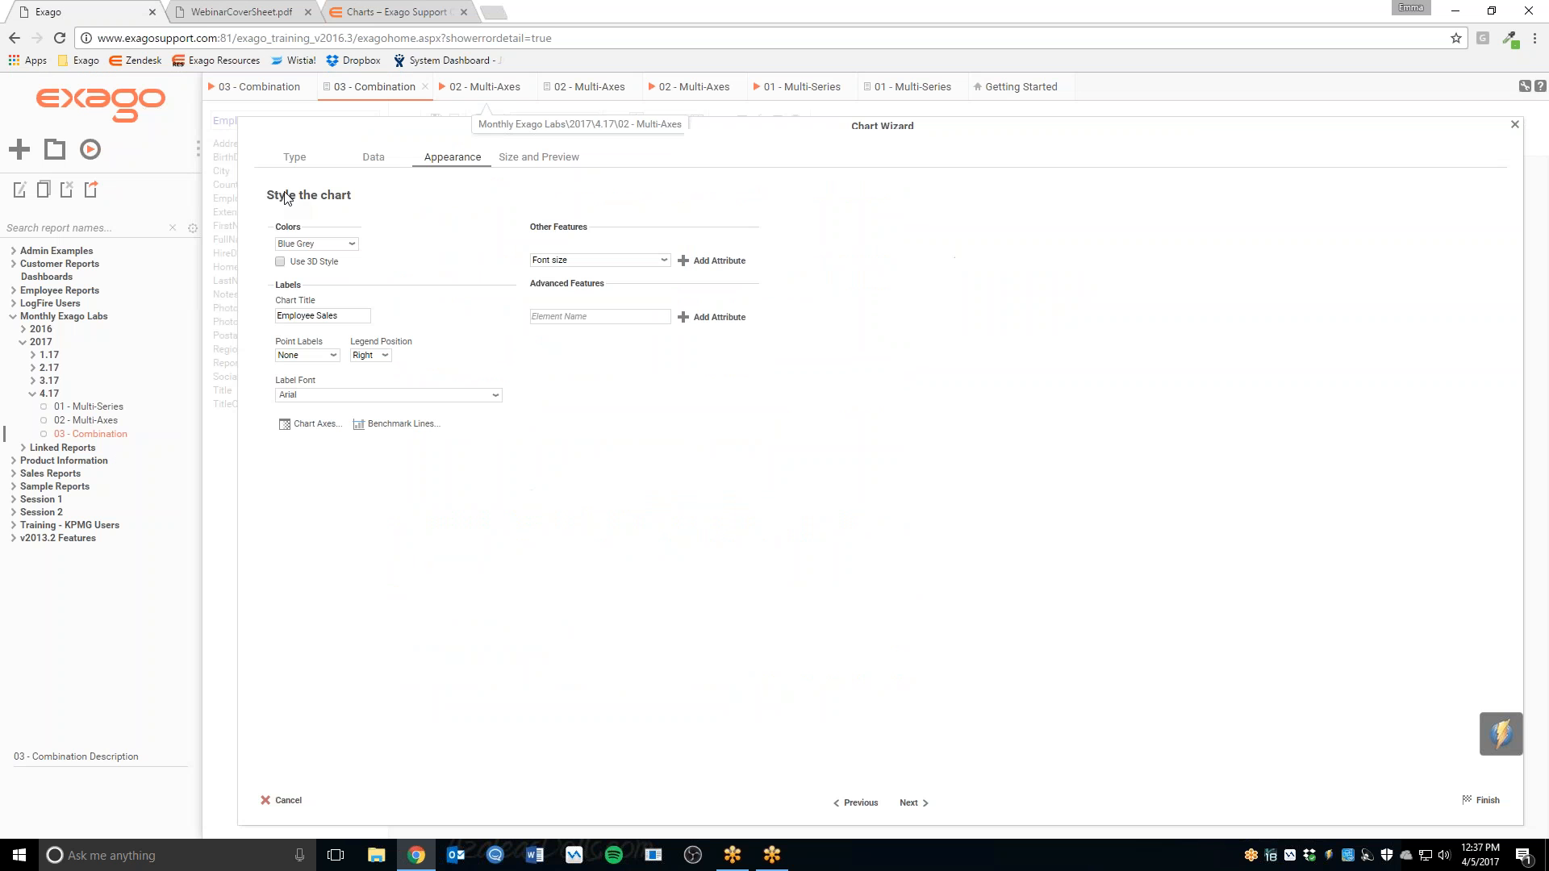
{"action": "left_click", "coordinate": [611, 316]}
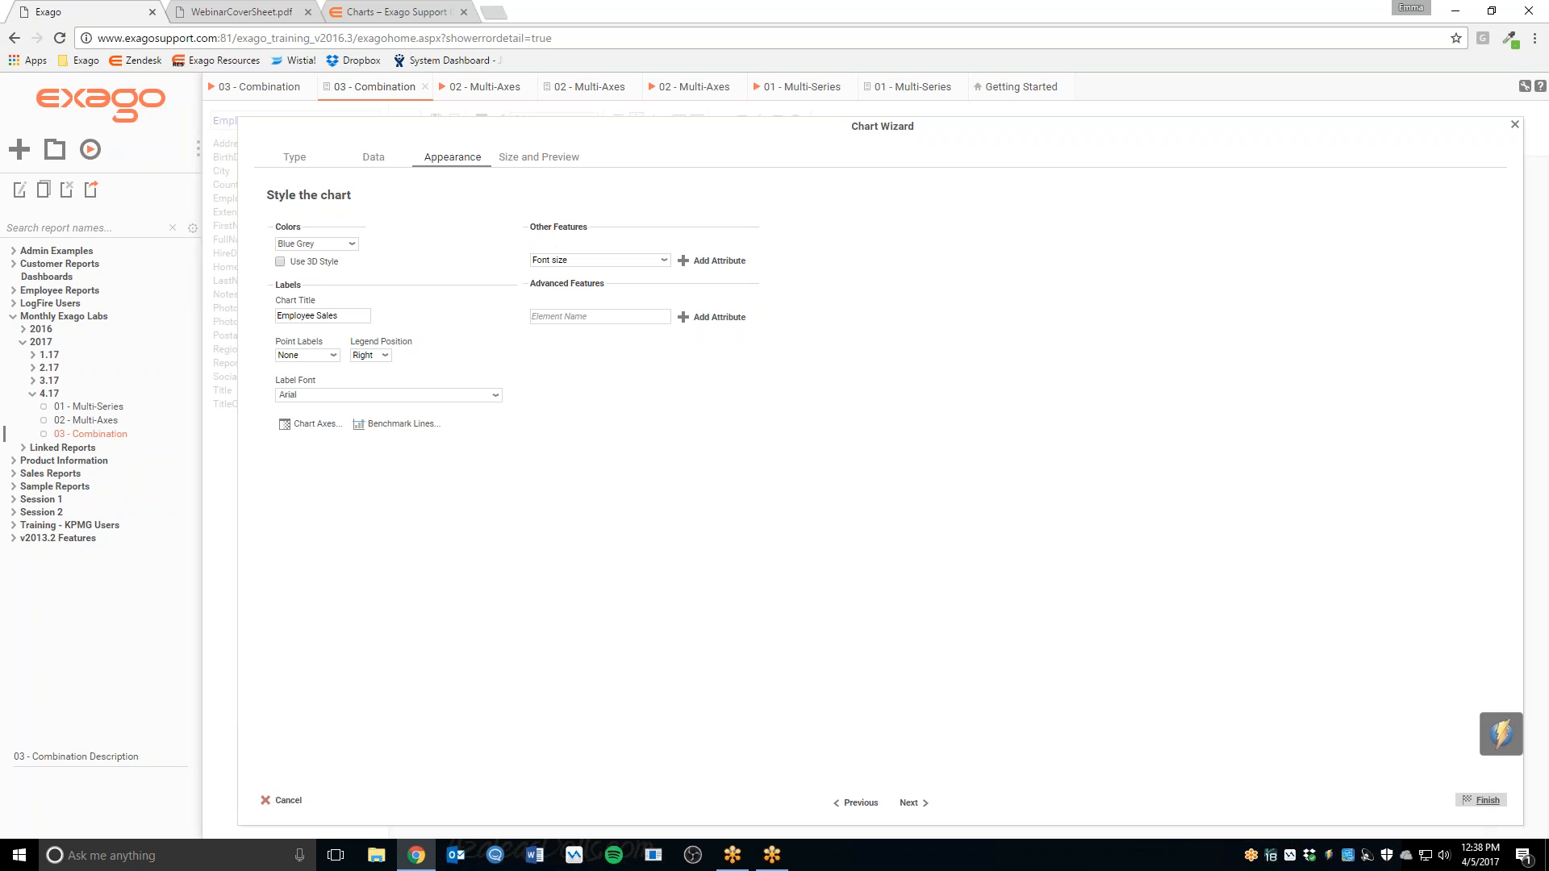
{"action": "left_click", "coordinate": [1484, 800]}
Examine the Revenue line and its secondary axis in the executed 03 - Combination report.
{"action": "left_click", "coordinate": [306, 93]}
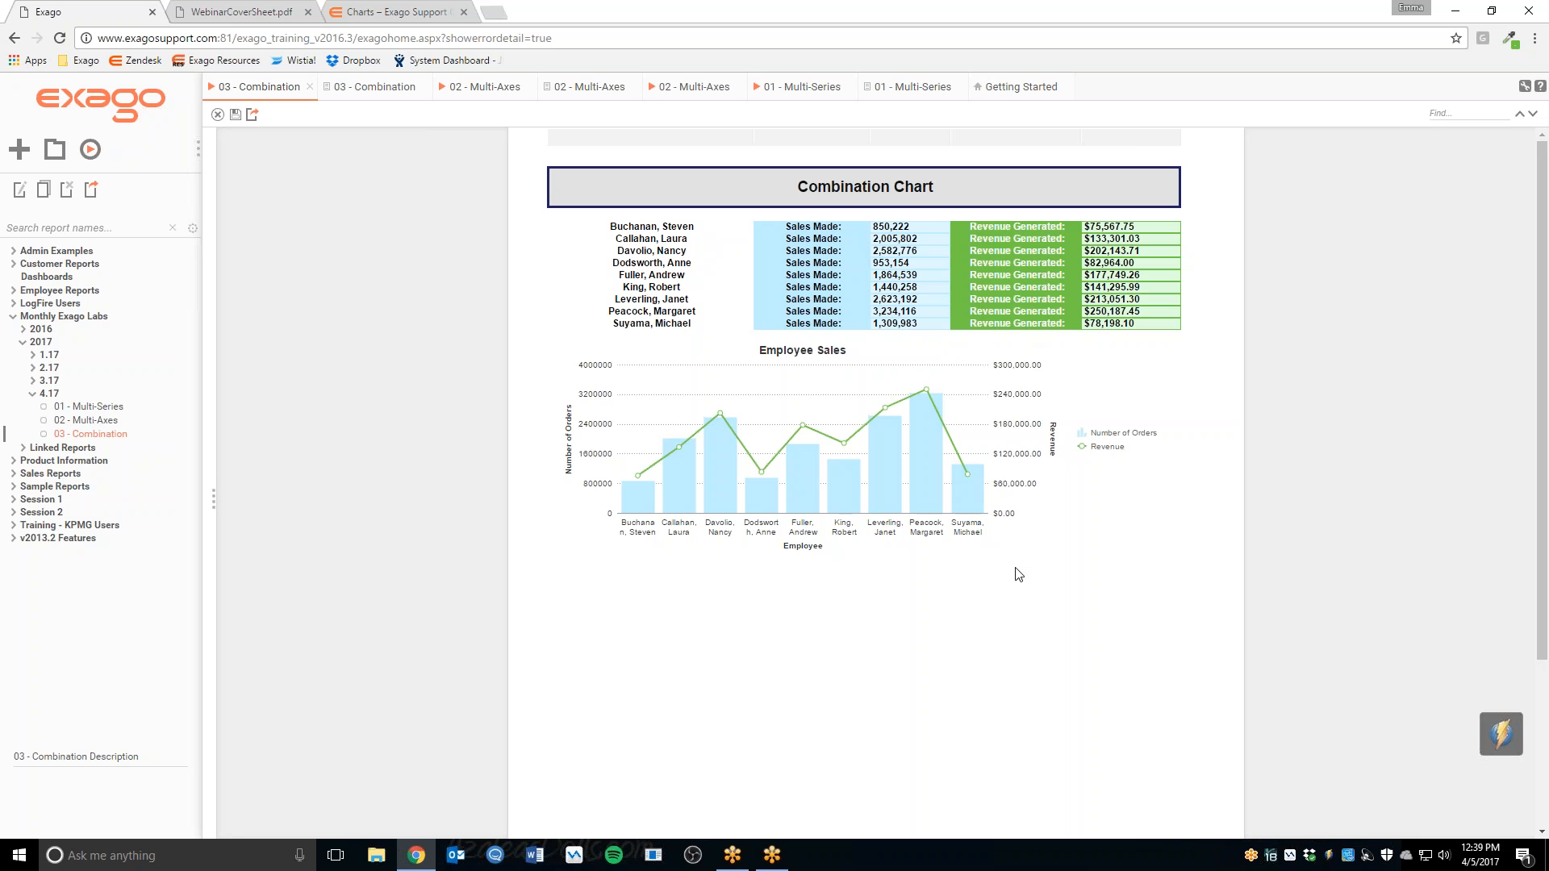
{"action": "mouse_move", "coordinate": [968, 478]}
{"action": "mouse_move", "coordinate": [929, 394]}
Review the combination chart's axis formatting and Y-axis assignments in the report design, keeping the Revenue assignment, and finish the chart.
{"action": "left_click", "coordinate": [349, 92]}
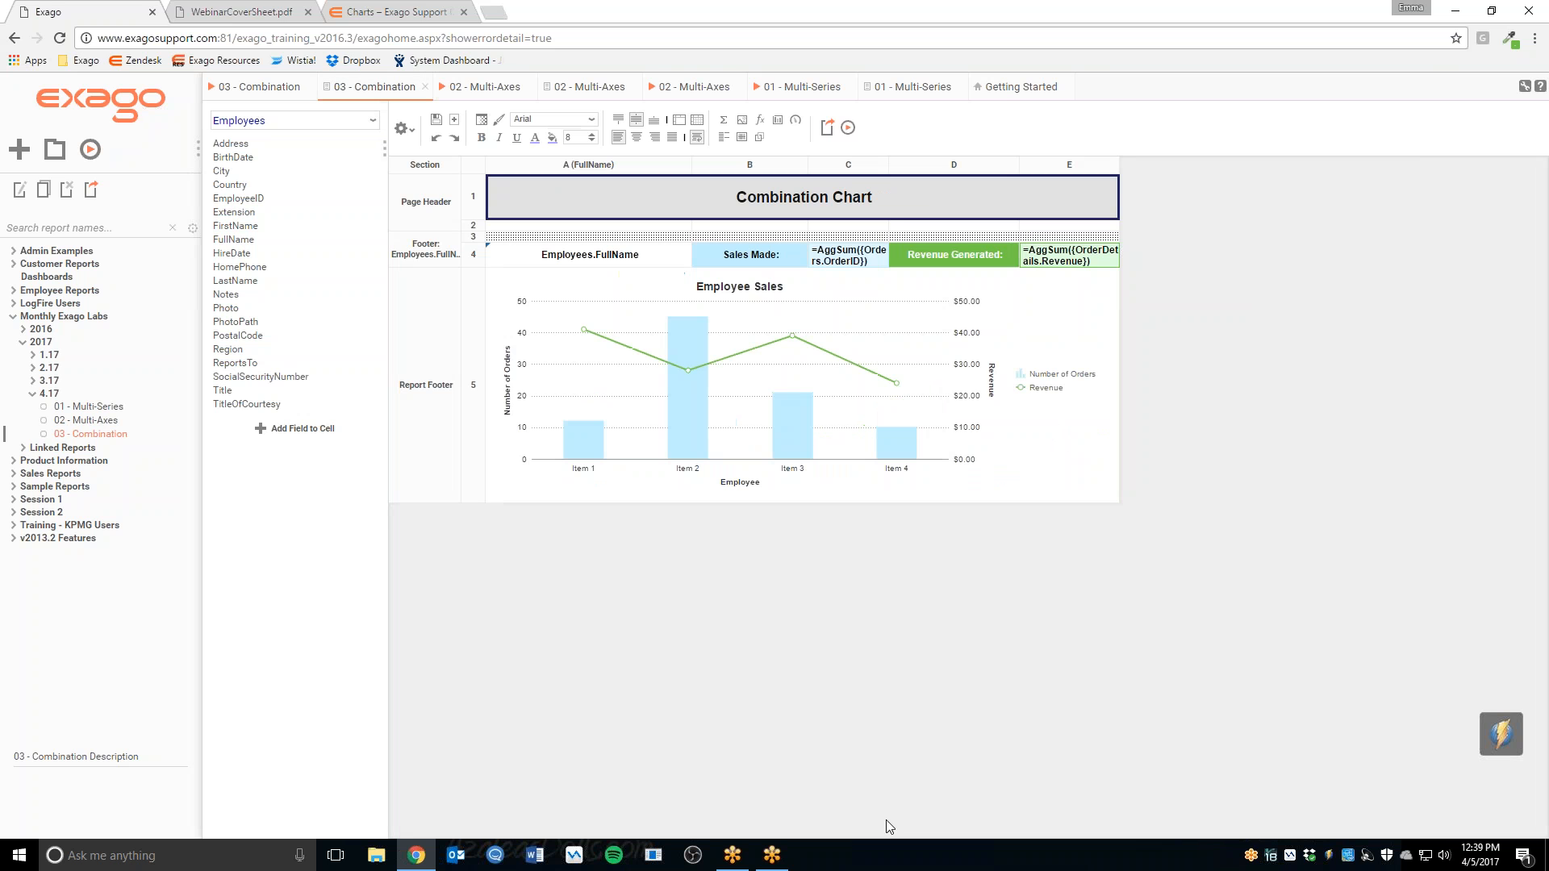
{"action": "double_click", "coordinate": [843, 446]}
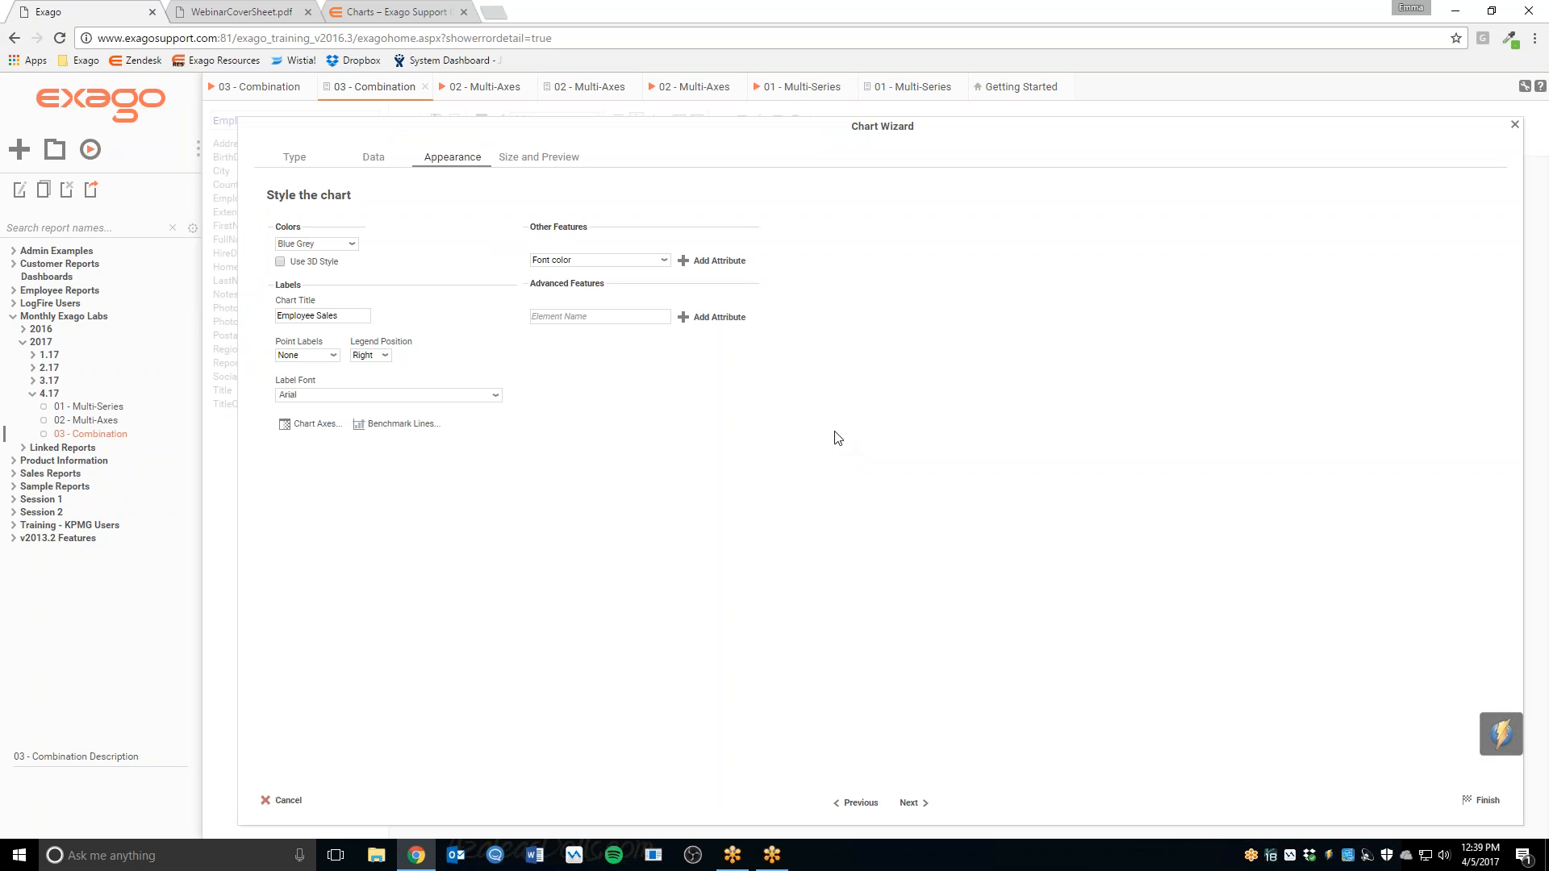
{"action": "left_click", "coordinate": [309, 426]}
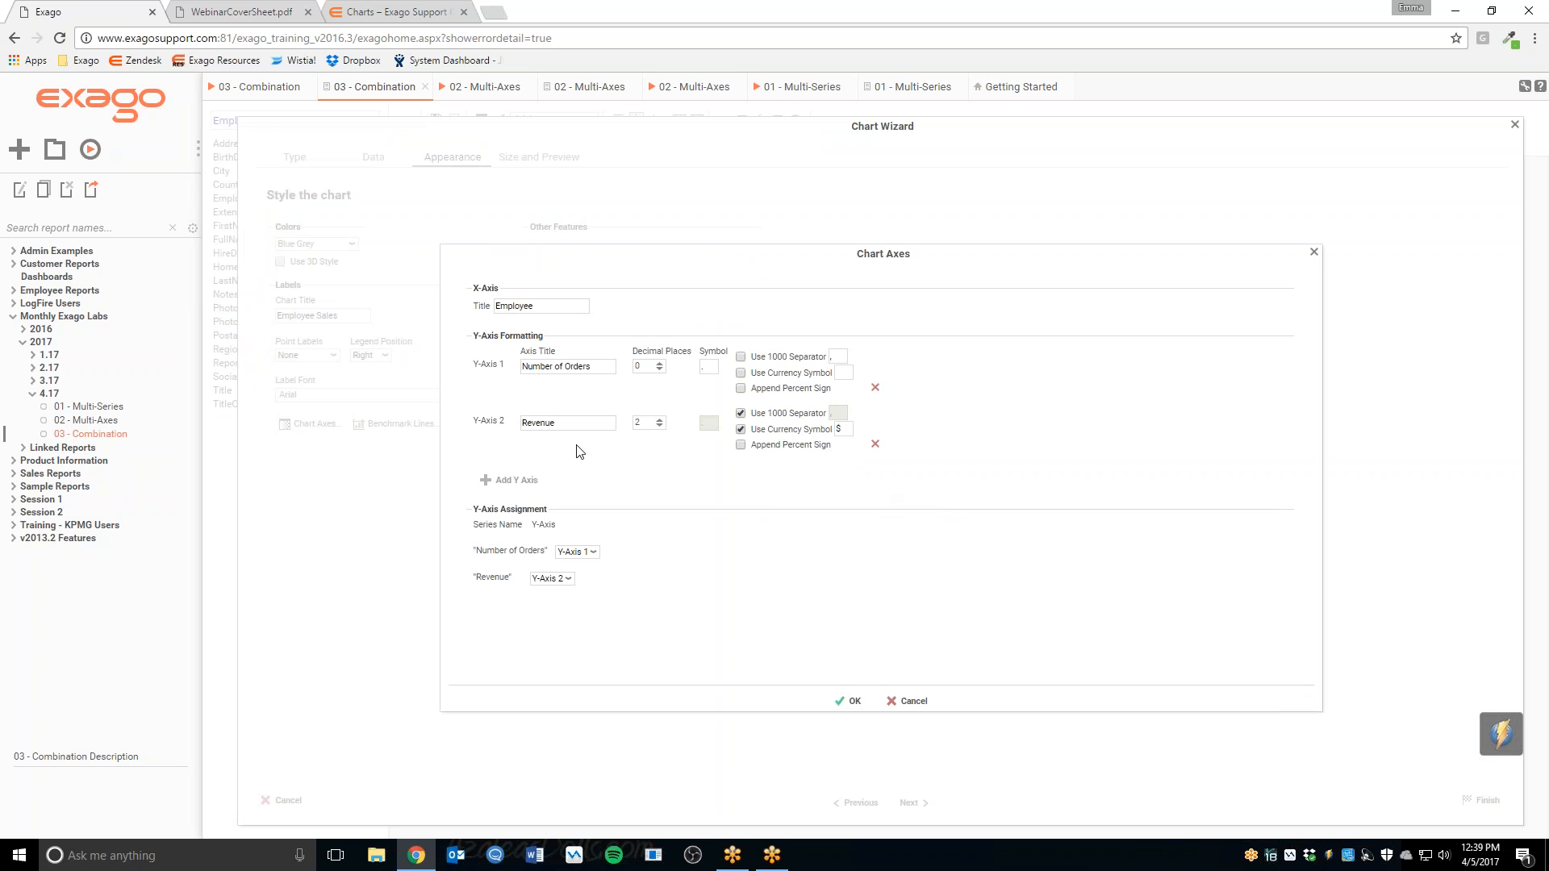
{"action": "left_click", "coordinate": [570, 581]}
{"action": "left_click", "coordinate": [665, 625]}
{"action": "left_click", "coordinate": [851, 701]}
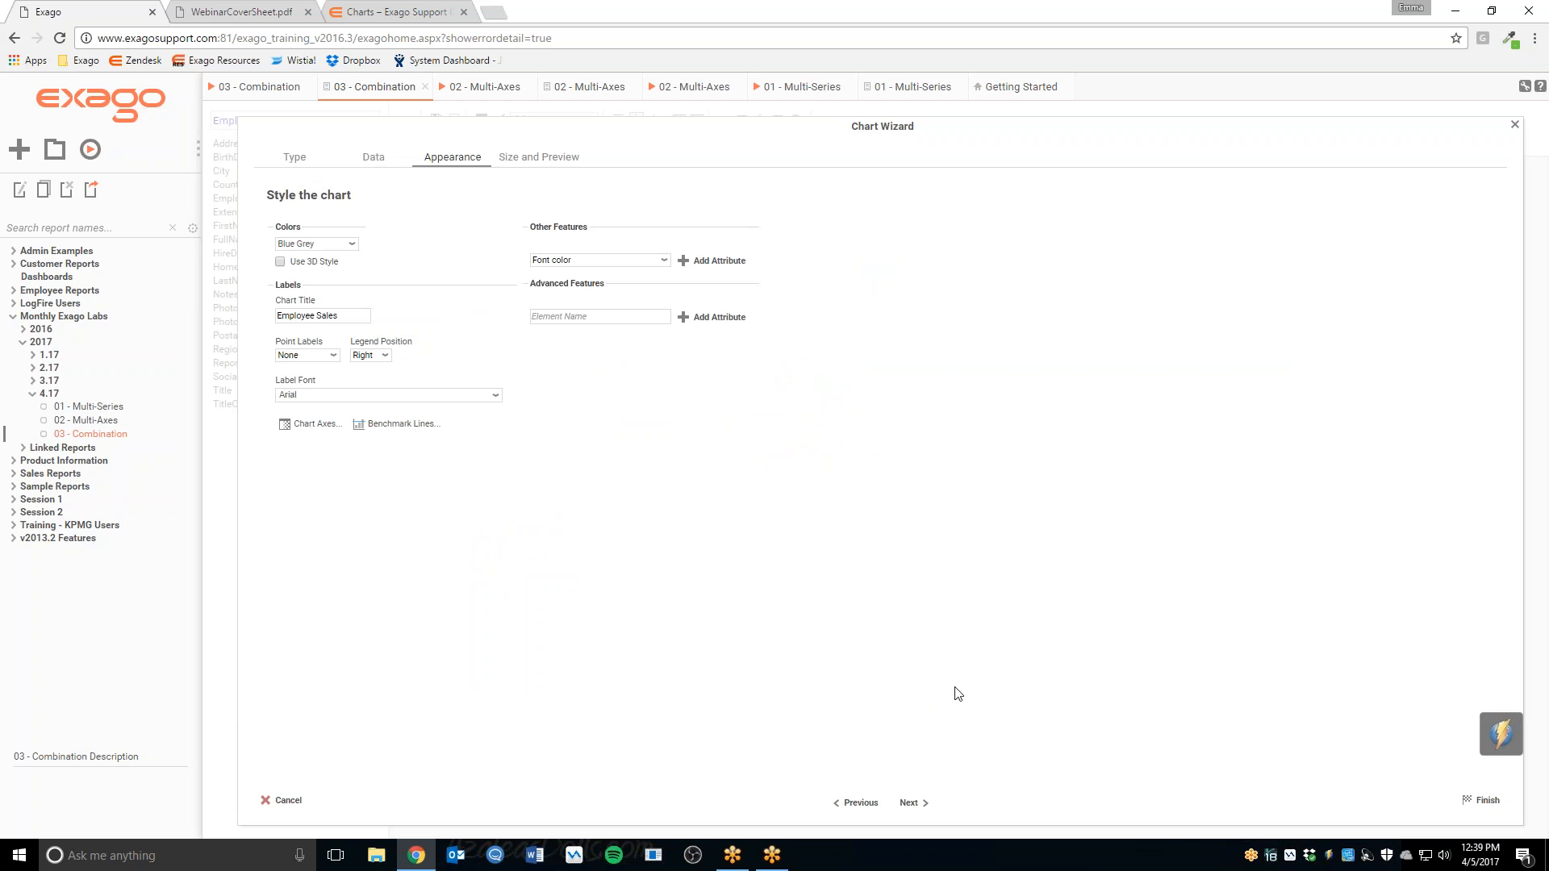
{"action": "left_click", "coordinate": [1484, 801]}
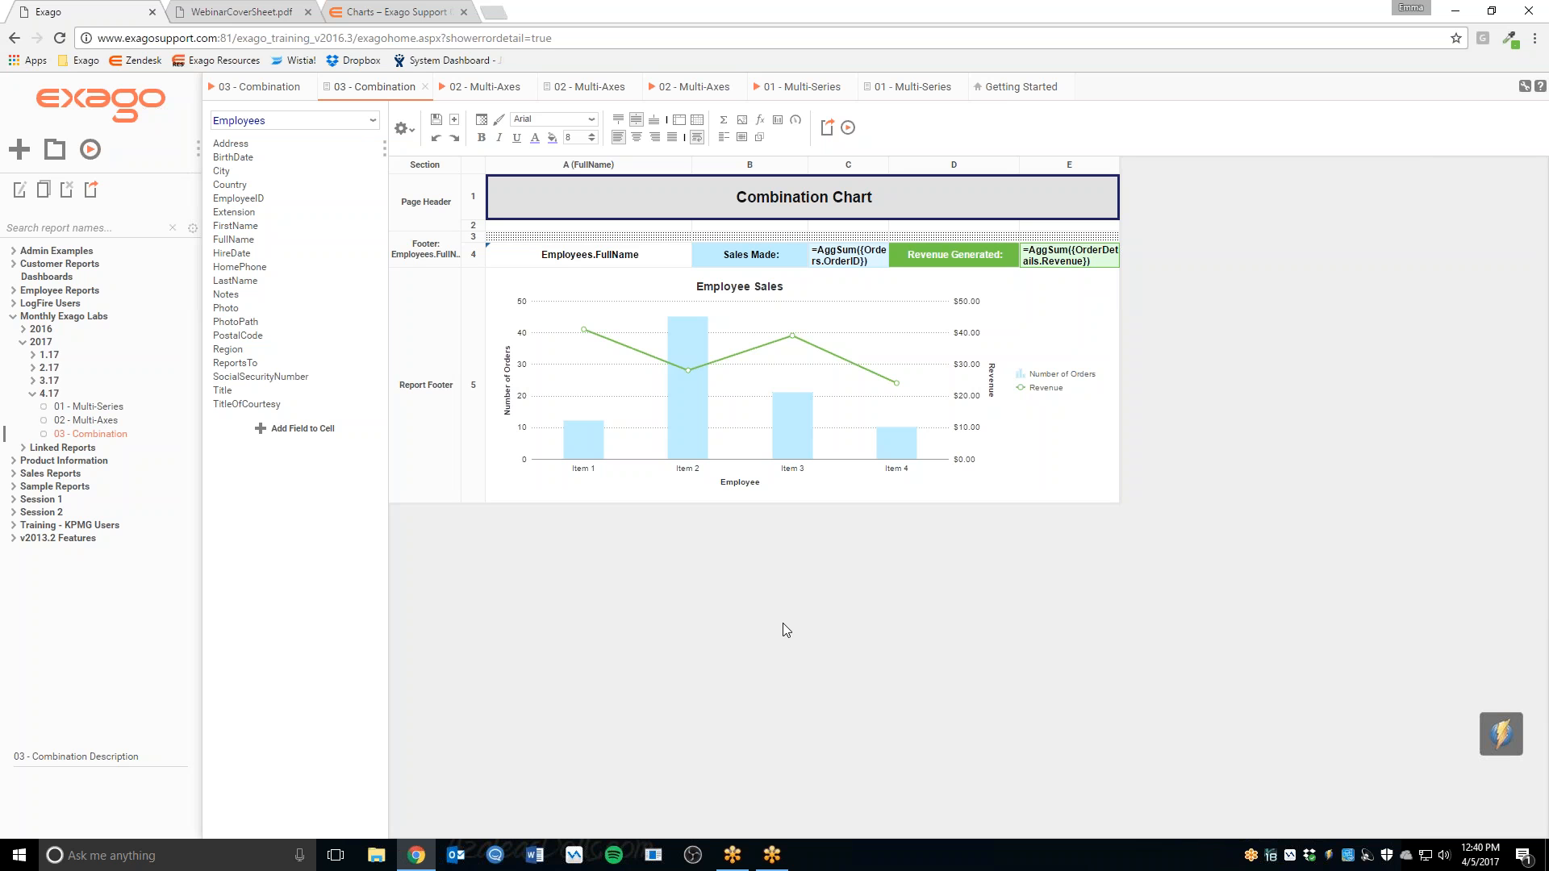
Add the advanced attribute showSecondaryLimits with value 0 to the combination chart and run the report.
{"action": "double_click", "coordinate": [824, 451]}
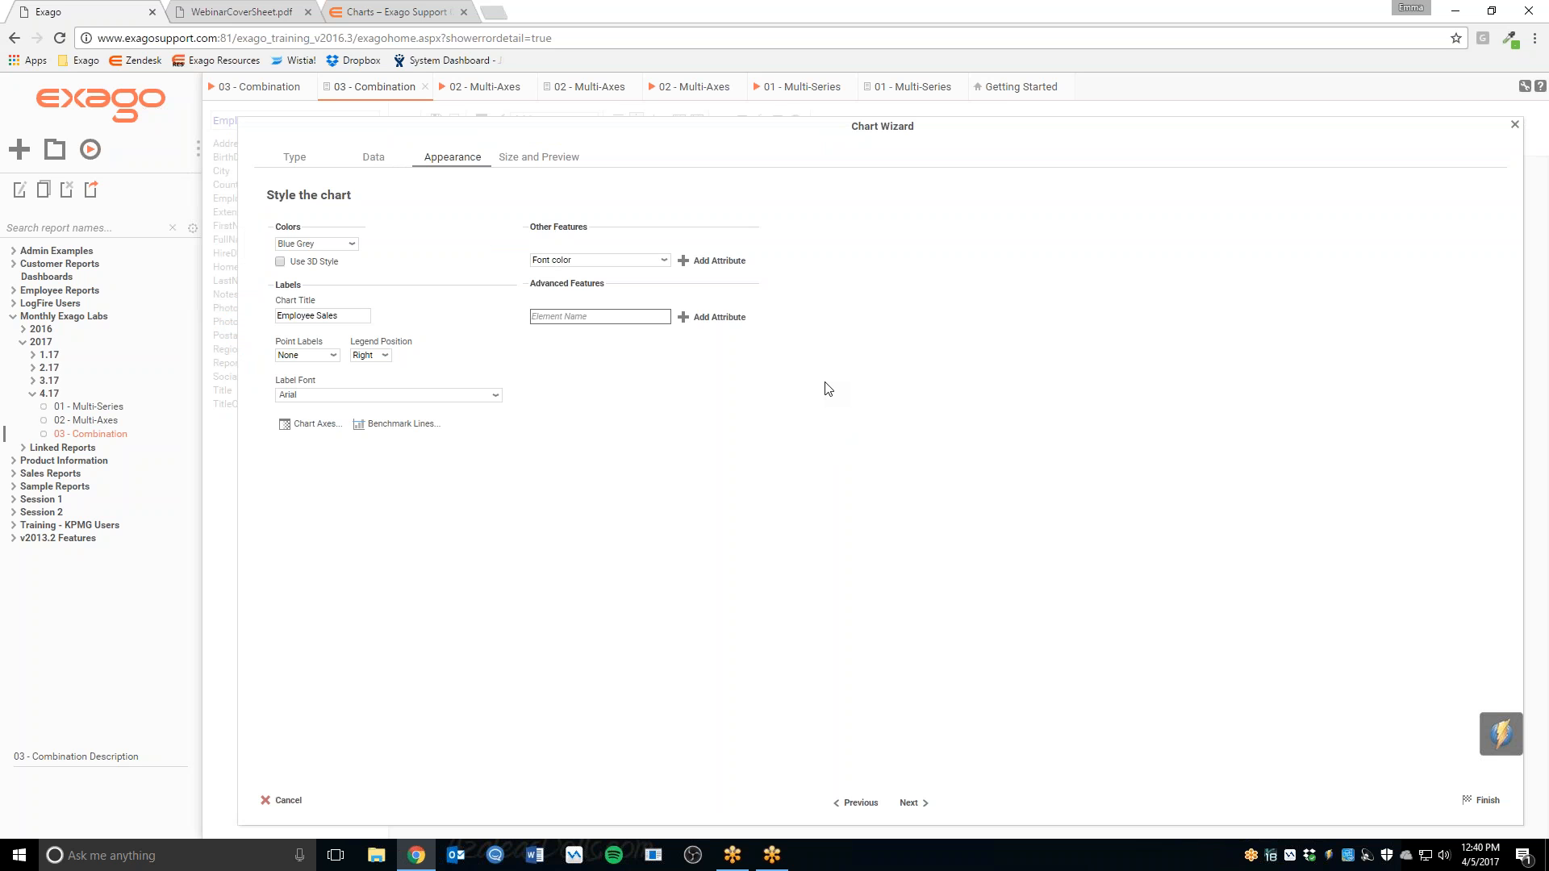
{"action": "type", "text": "showSecondaryLimits"}
{"action": "left_click", "coordinate": [714, 317]}
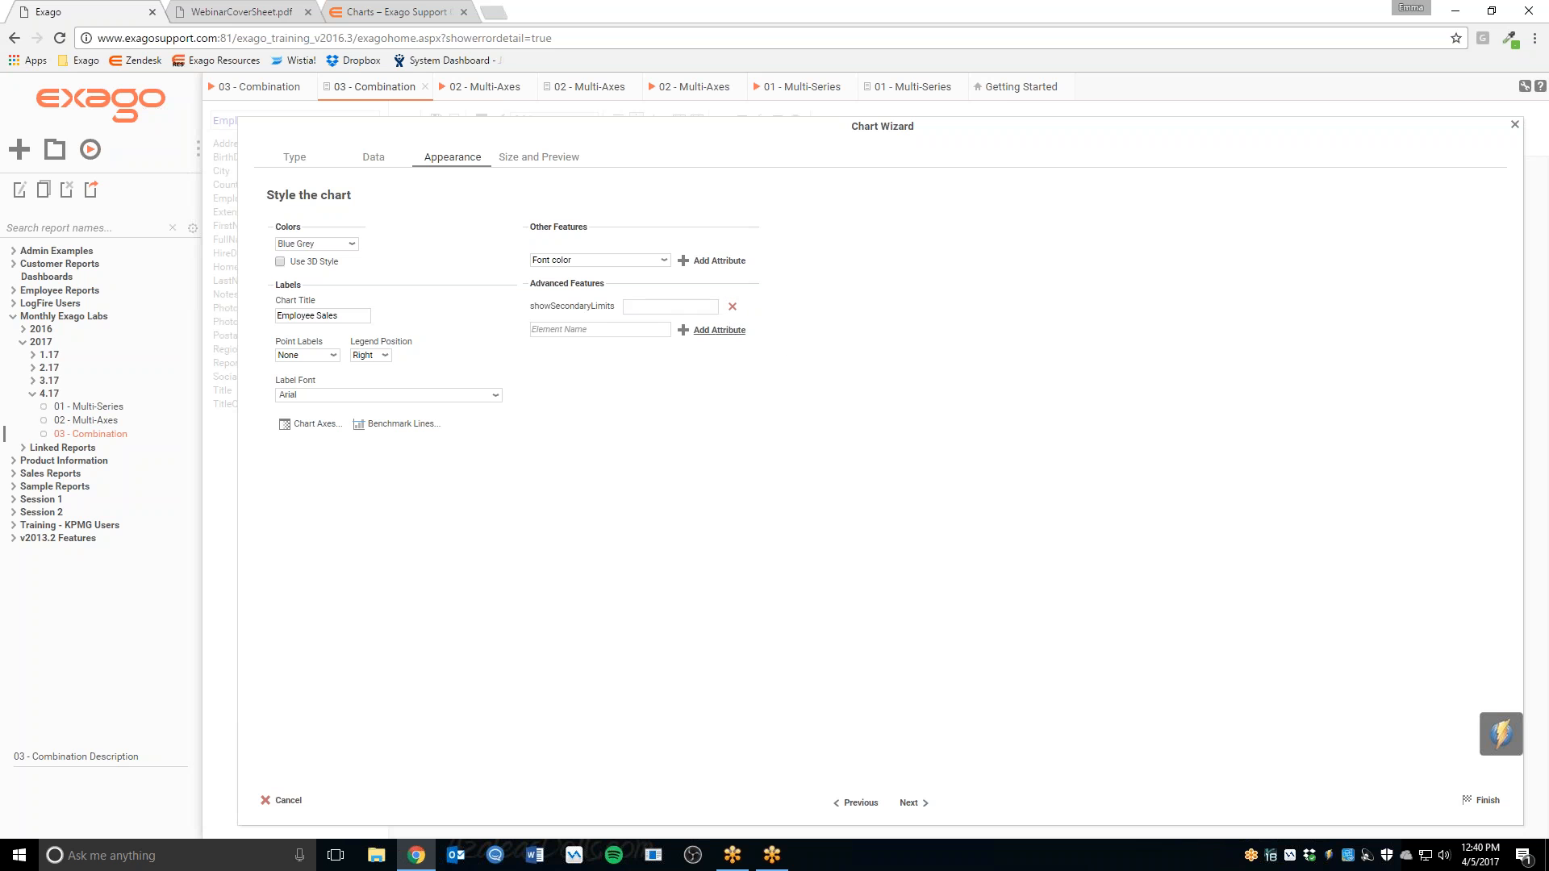
{"action": "left_click", "coordinate": [855, 351]}
{"action": "left_click", "coordinate": [1469, 797]}
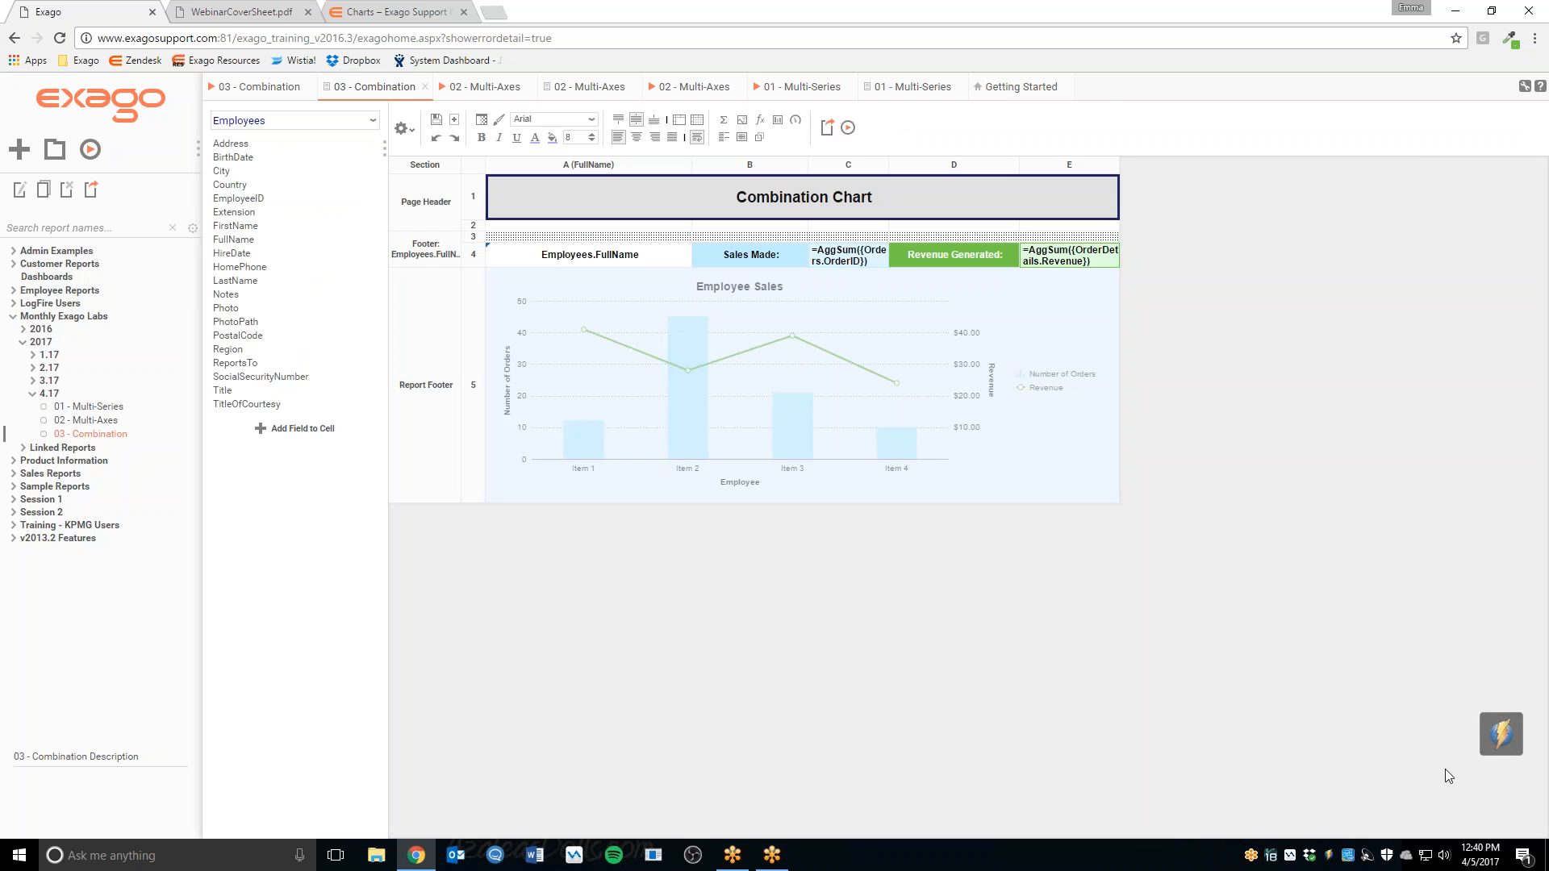
{"action": "left_click", "coordinate": [849, 128]}
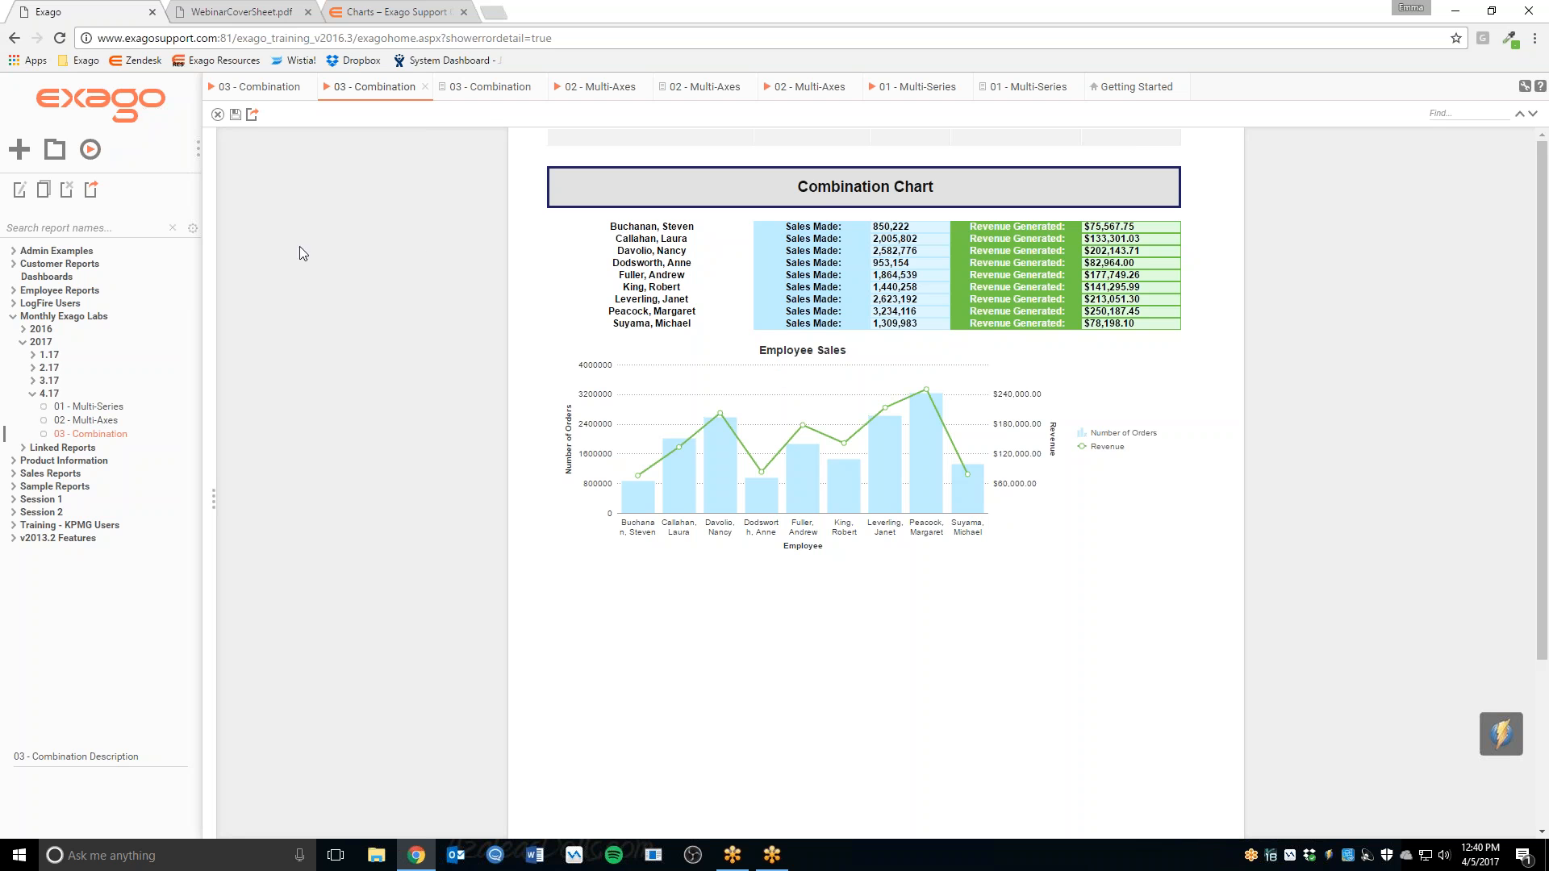
Add the advanced attribute showDivLineSecondaryValue with value 0 to the combination chart and run the report again.
{"action": "left_click", "coordinate": [487, 81]}
{"action": "left_click", "coordinate": [750, 378]}
{"action": "double_click", "coordinate": [750, 377]}
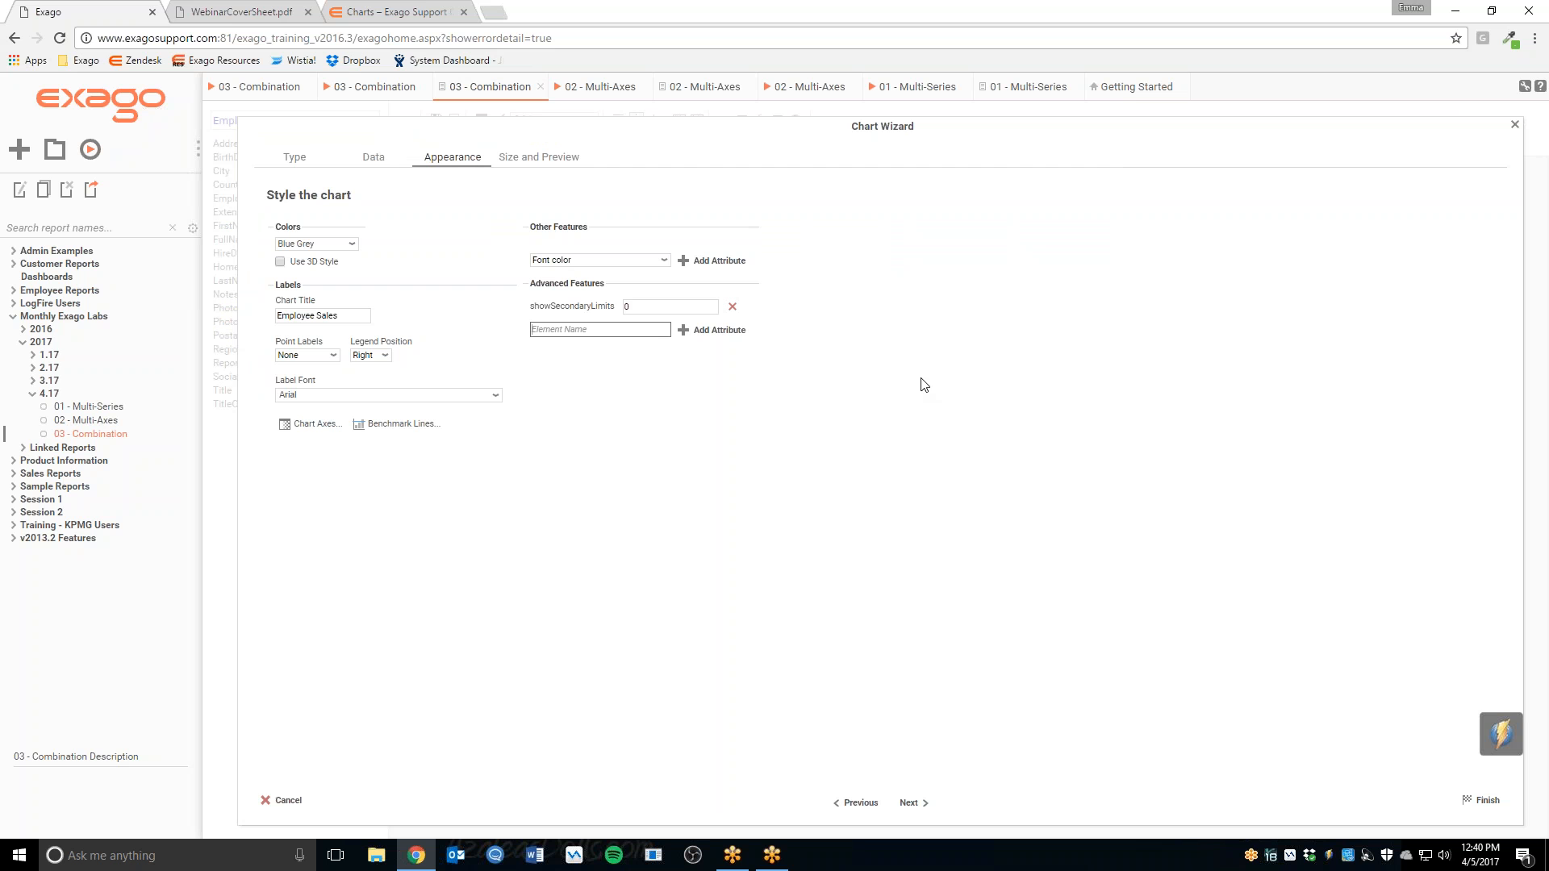
{"action": "type", "text": "showDivLineSecondaryValue"}
{"action": "left_click", "coordinate": [714, 330]}
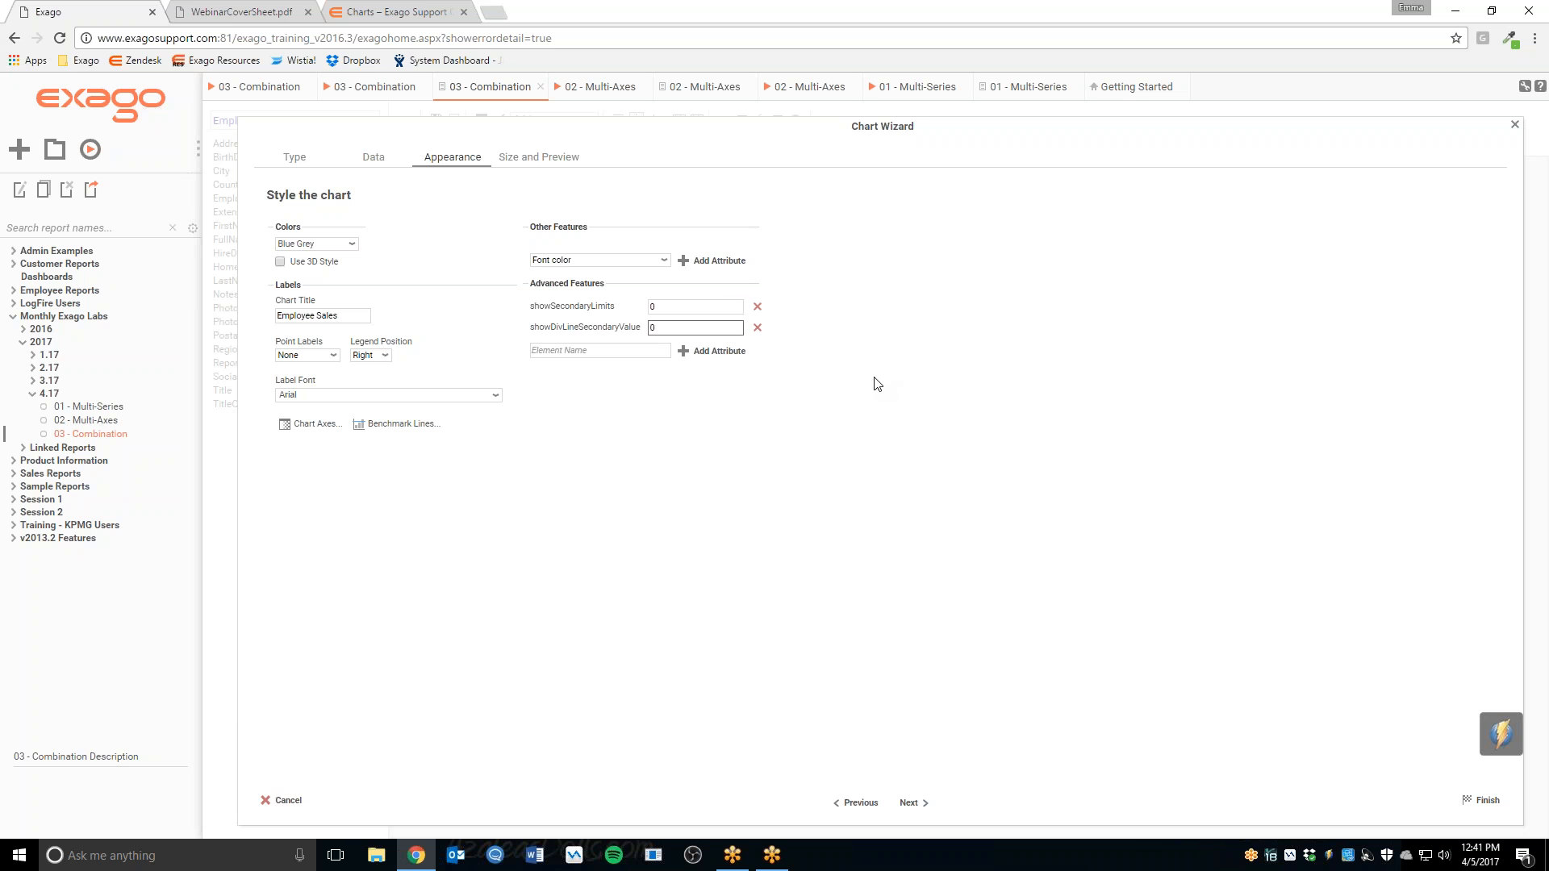
{"action": "left_click", "coordinate": [1480, 799]}
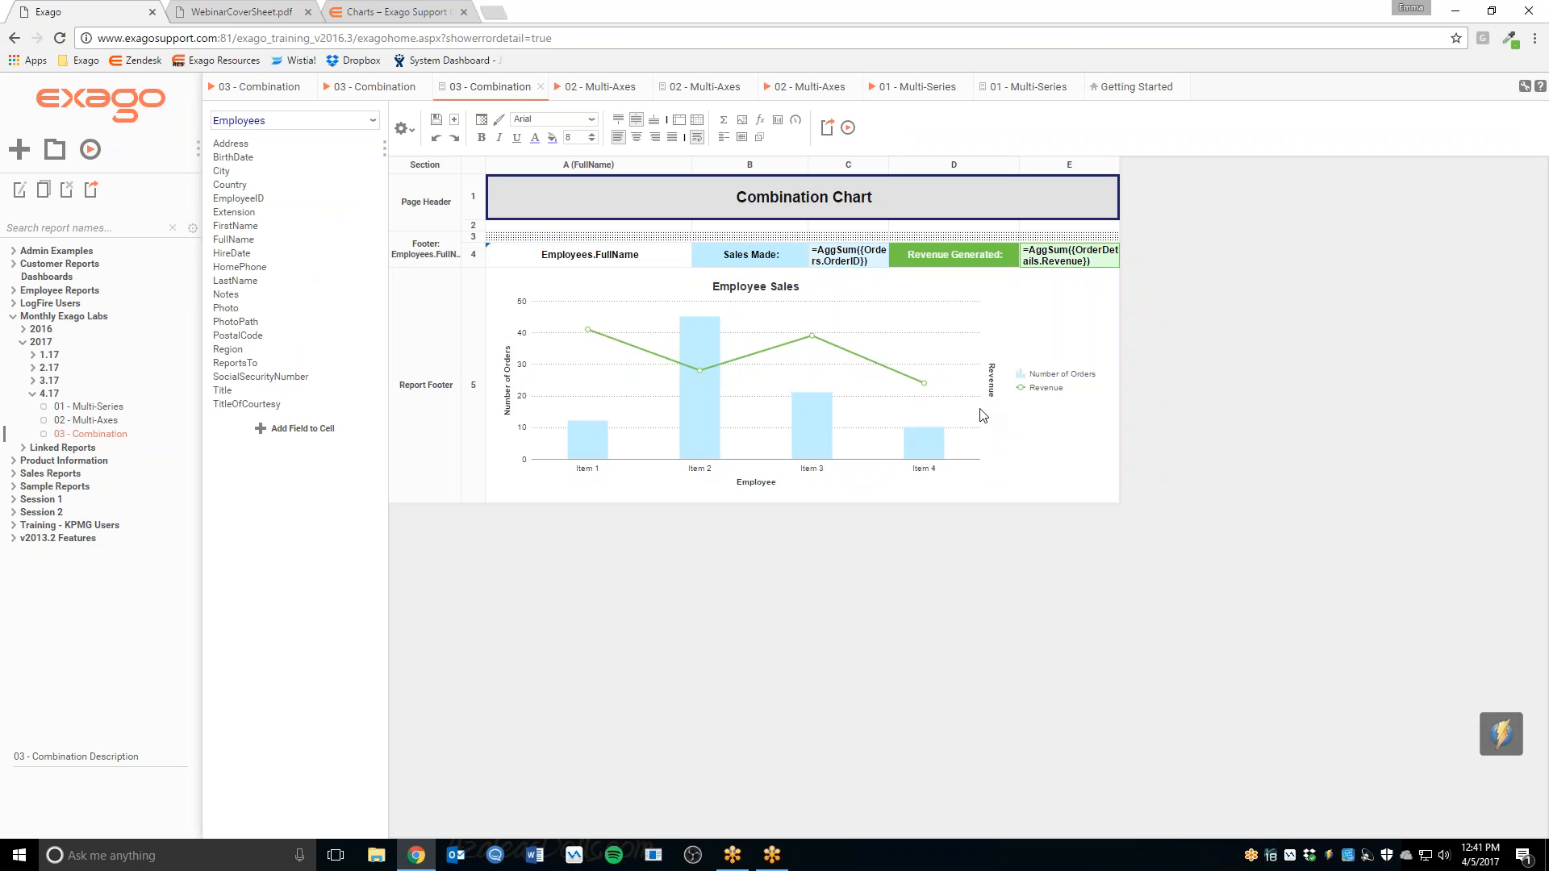
{"action": "left_click", "coordinate": [848, 127]}
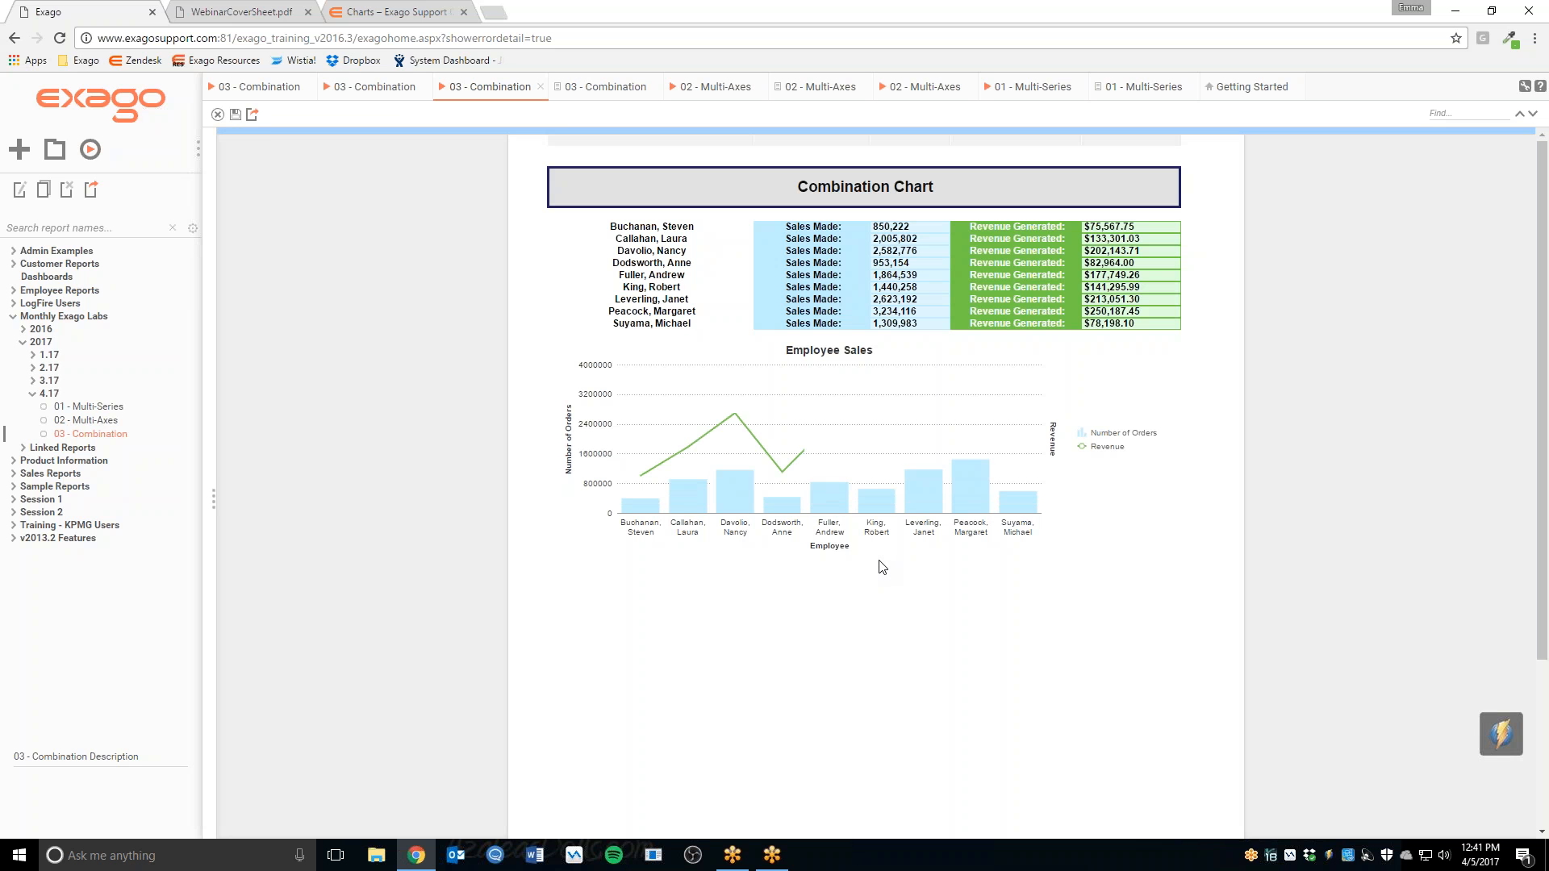
Compare the latest executed combination chart with the previous run, checking the secondary axis and data point tooltips.
{"action": "mouse_move", "coordinate": [683, 446]}
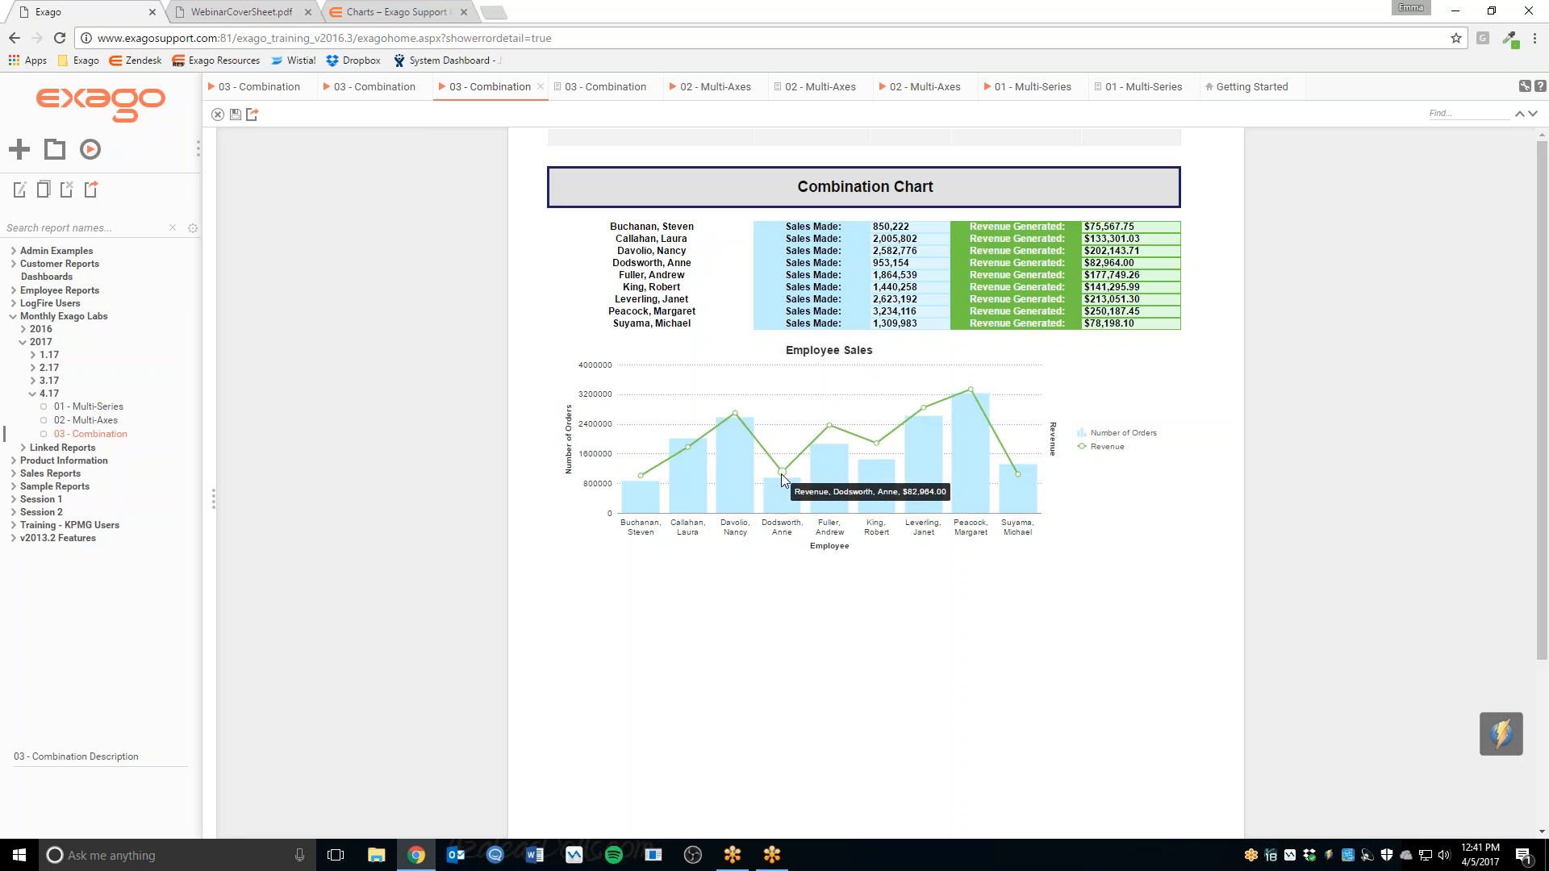
{"action": "left_click", "coordinate": [419, 87]}
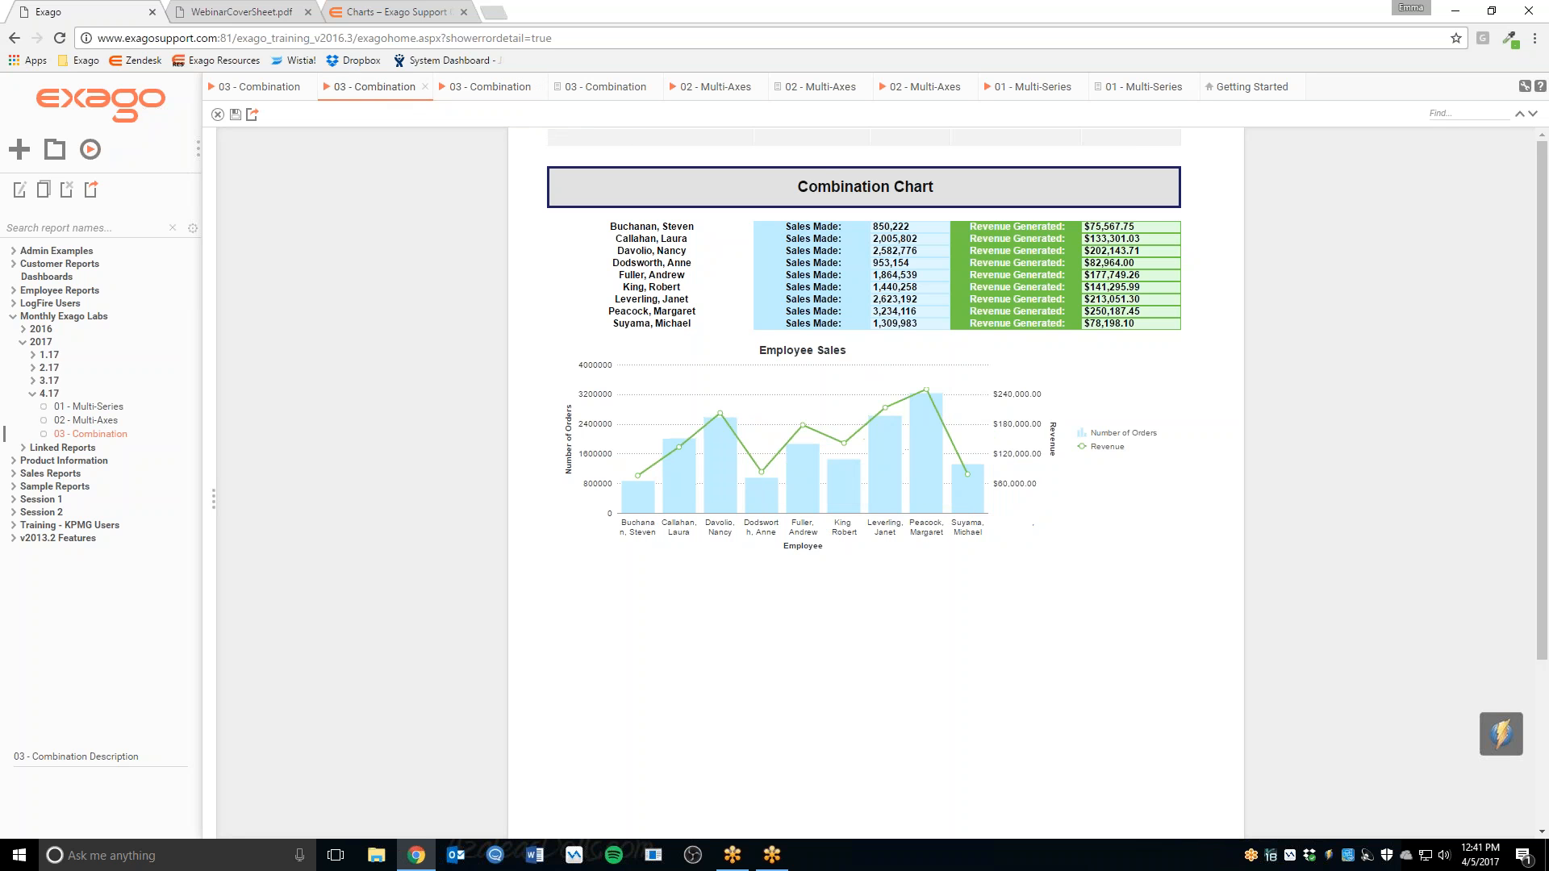
{"action": "left_click", "coordinate": [496, 87]}
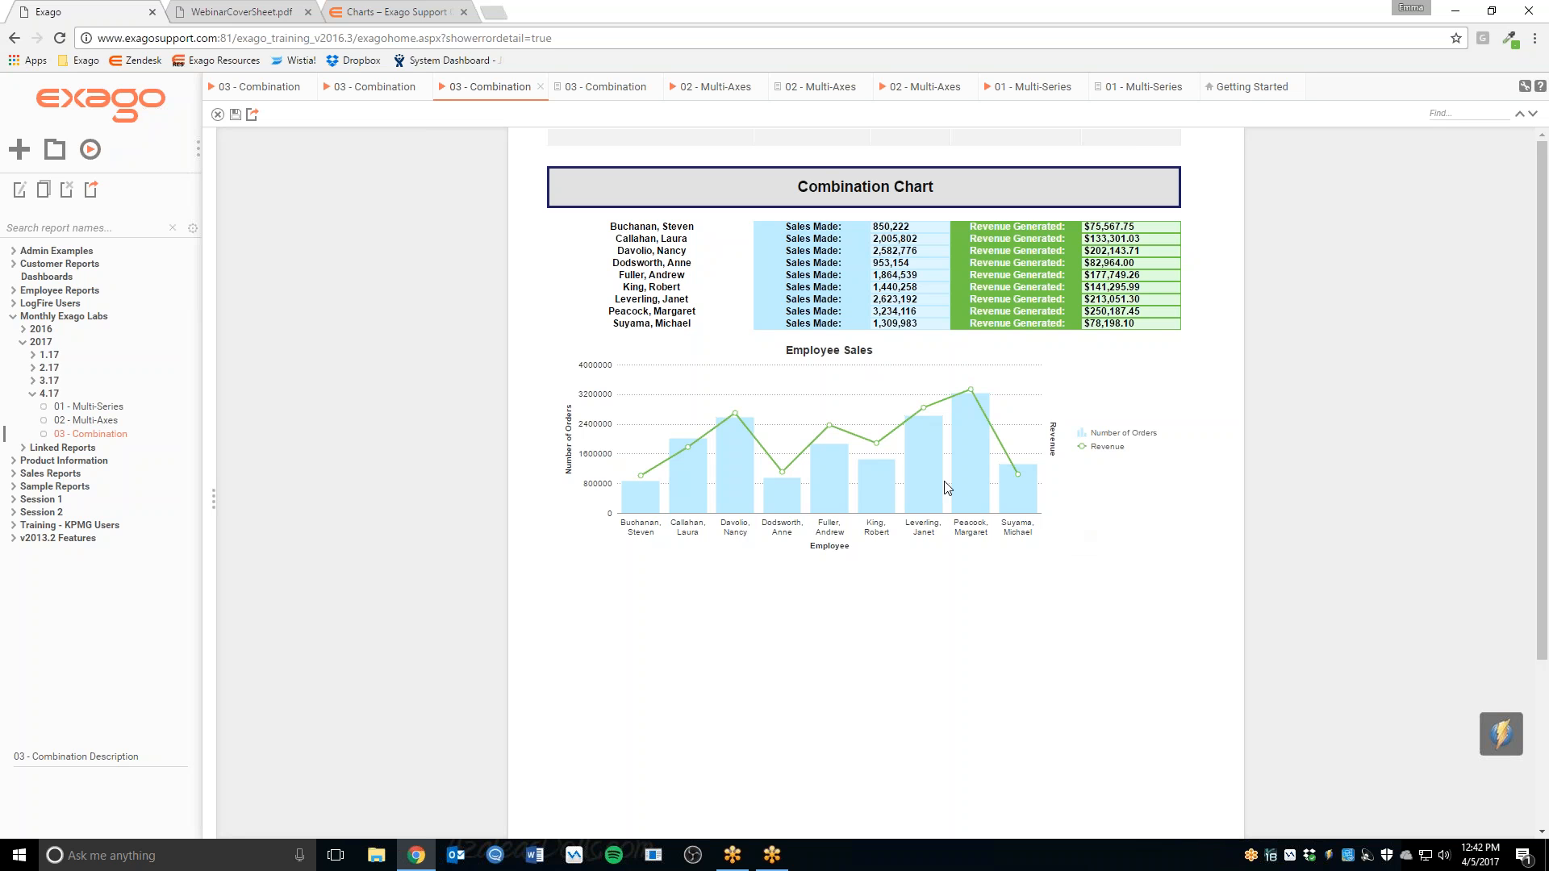
Close all open report designs and executed reports, discarding unsaved changes and leaving only Getting Started open.
{"action": "middle_click", "coordinate": [232, 86]}
{"action": "middle_click", "coordinate": [233, 85]}
{"action": "middle_click", "coordinate": [232, 86]}
{"action": "middle_click", "coordinate": [232, 85]}
{"action": "middle_click", "coordinate": [232, 86]}
{"action": "middle_click", "coordinate": [232, 85]}
{"action": "middle_click", "coordinate": [233, 85]}
{"action": "middle_click", "coordinate": [232, 86]}
{"action": "middle_click", "coordinate": [232, 85]}
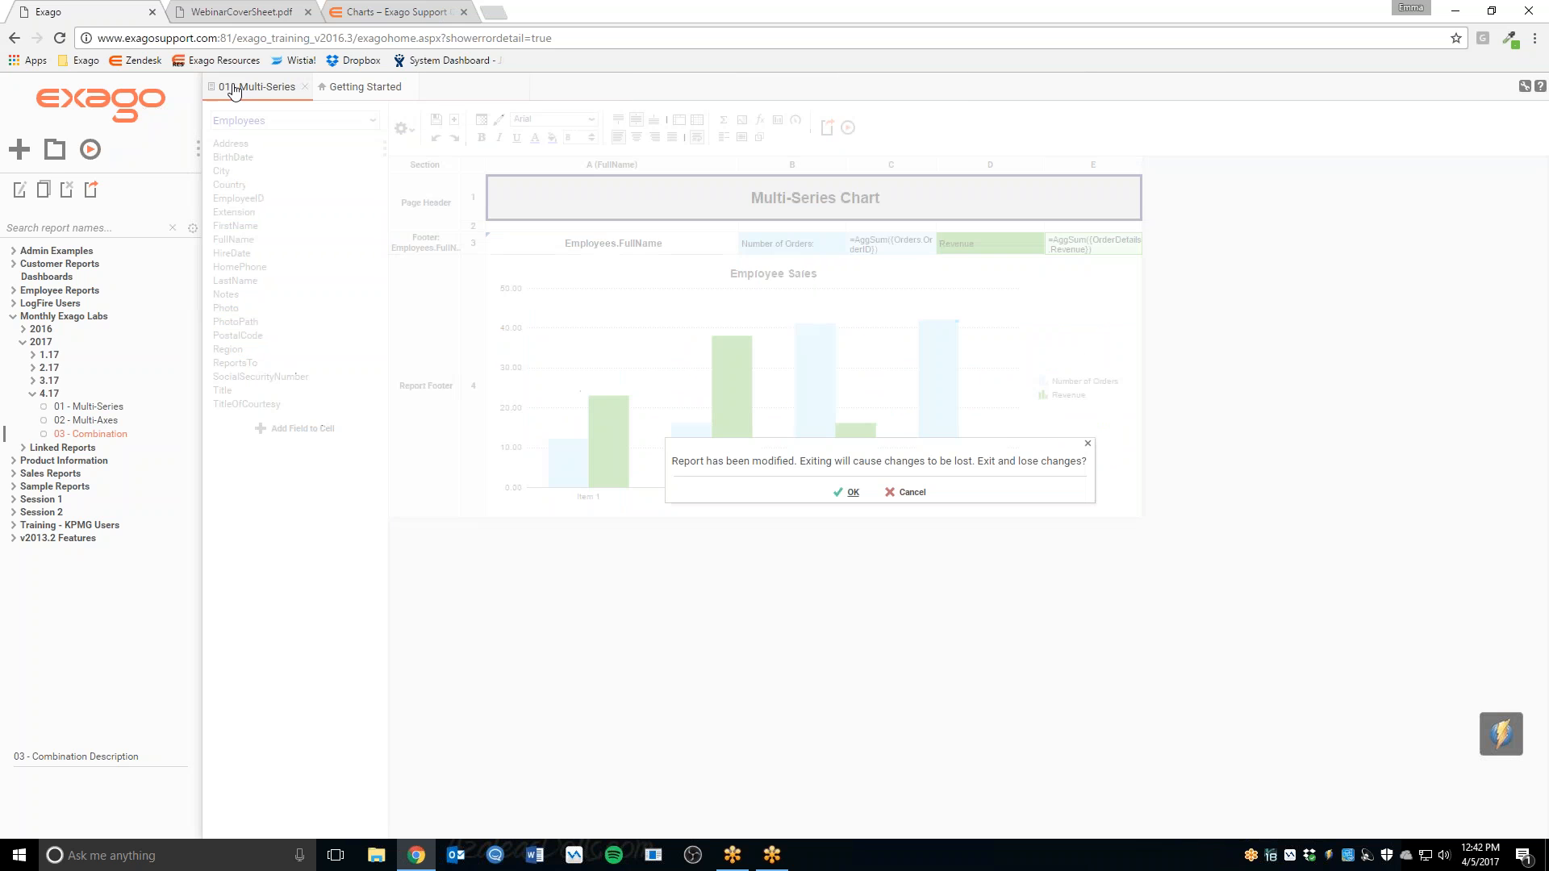
{"action": "left_click", "coordinate": [849, 492]}
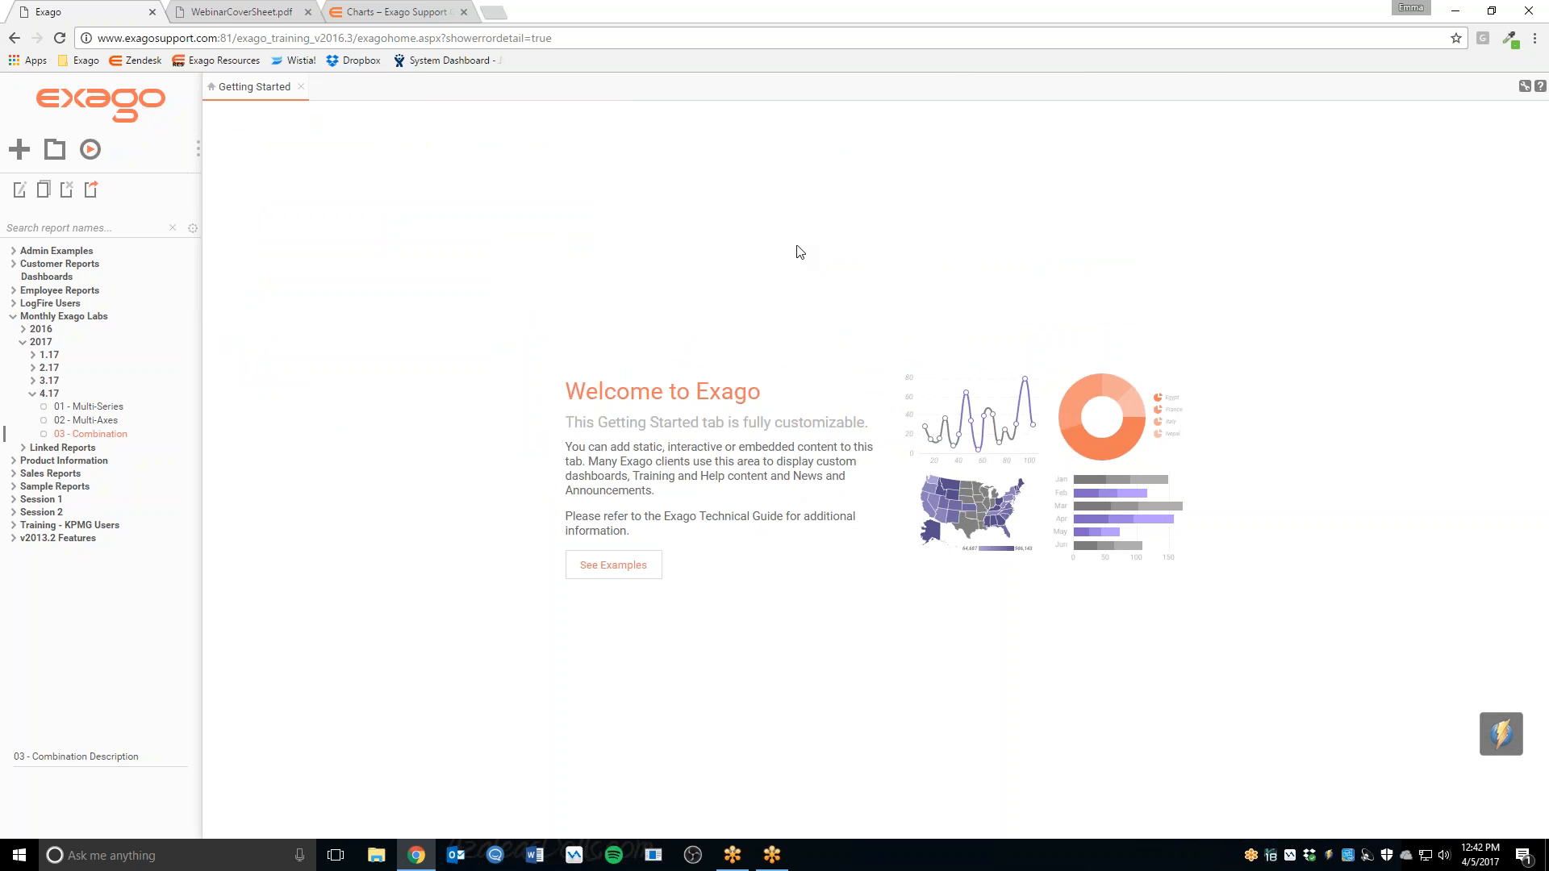
Add the advanced attribute formatNumberScale with value 1 to the 01 - Multi-Series report's chart and run the report.
{"action": "double_click", "coordinate": [89, 407]}
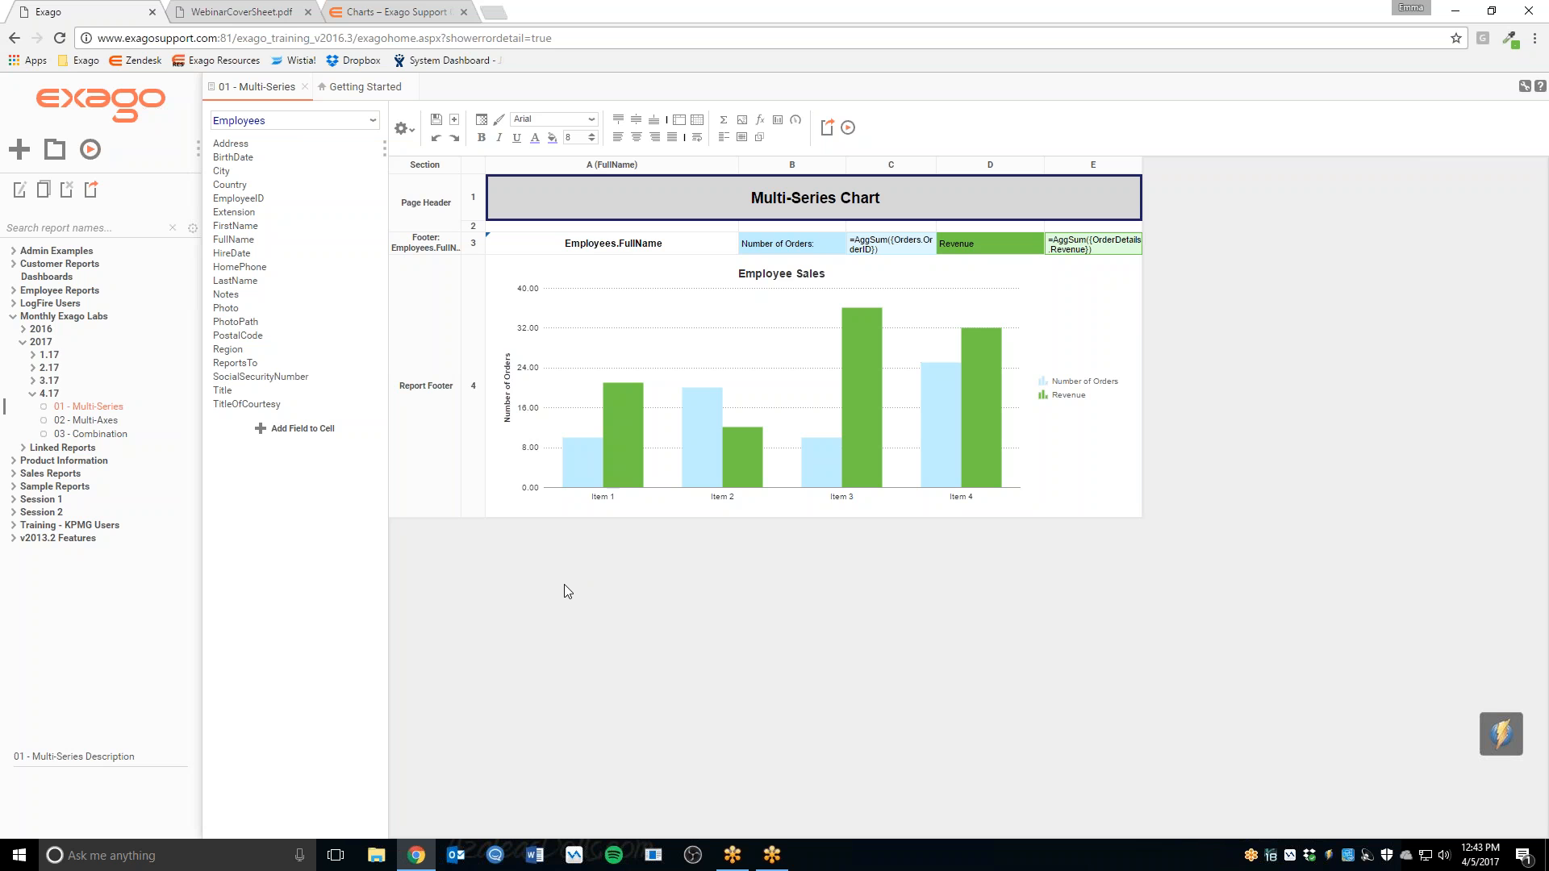
{"action": "double_click", "coordinate": [639, 334]}
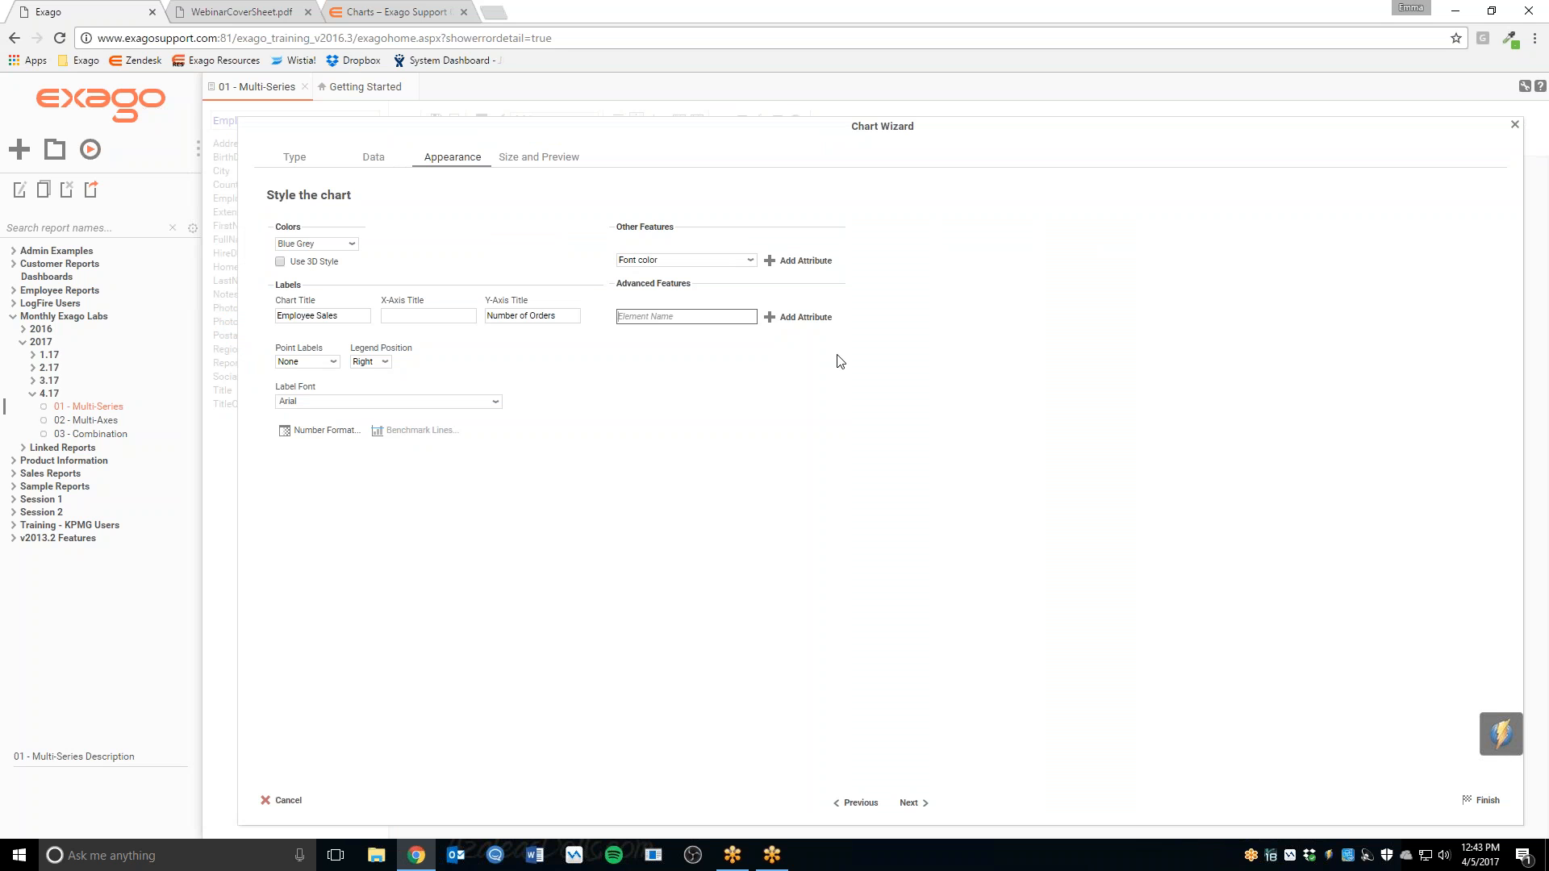
{"action": "type", "text": "formatNumberScale"}
{"action": "left_click", "coordinate": [797, 317]}
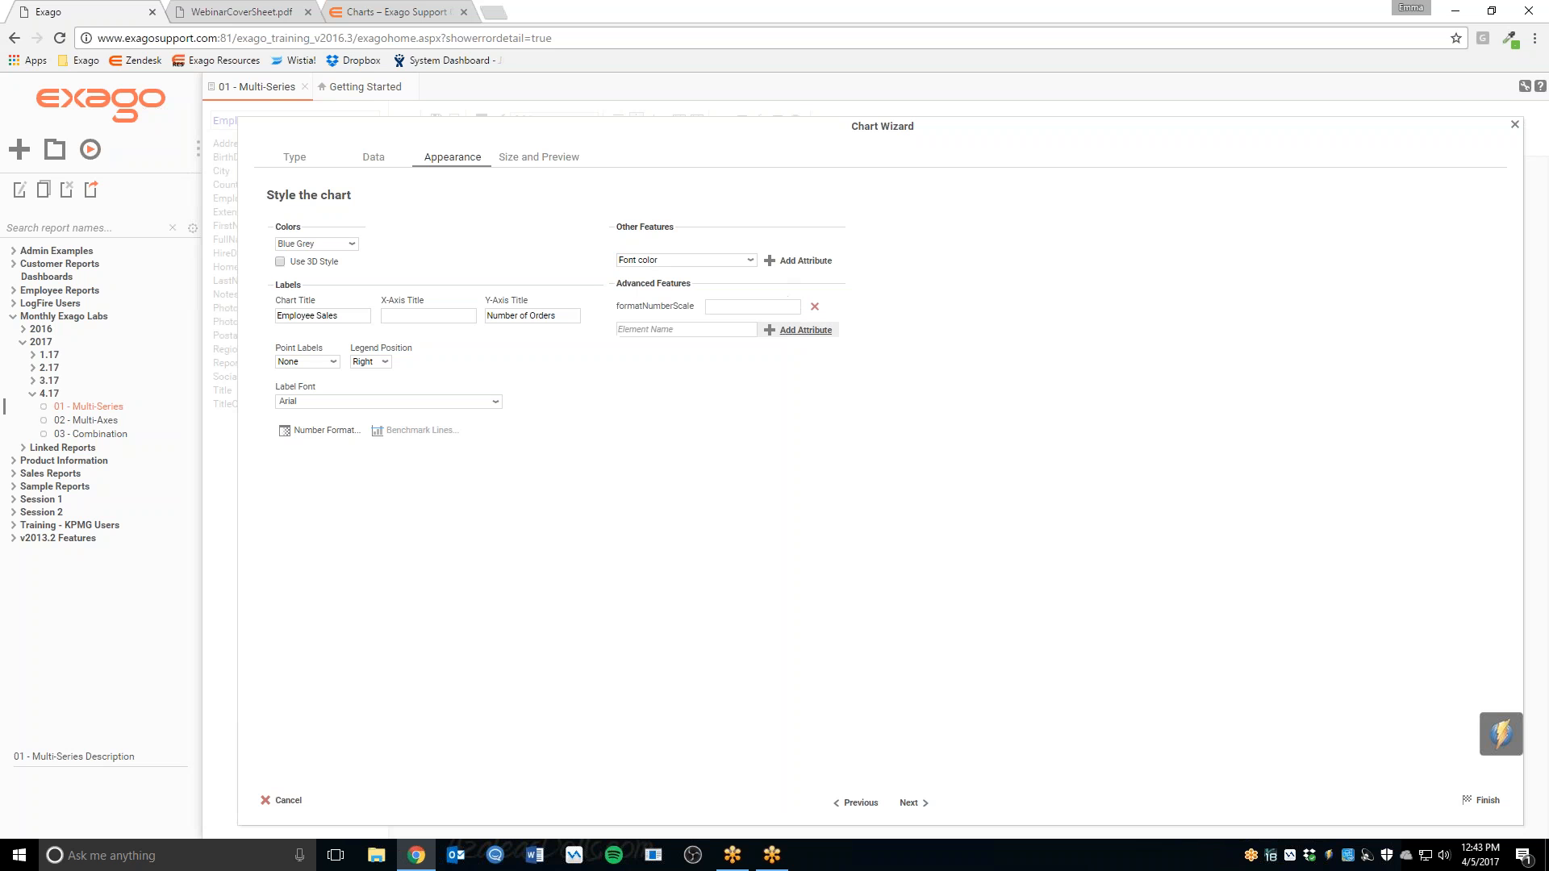
{"action": "type", "text": "1"}
{"action": "left_click", "coordinate": [989, 345]}
{"action": "left_click", "coordinate": [1483, 800]}
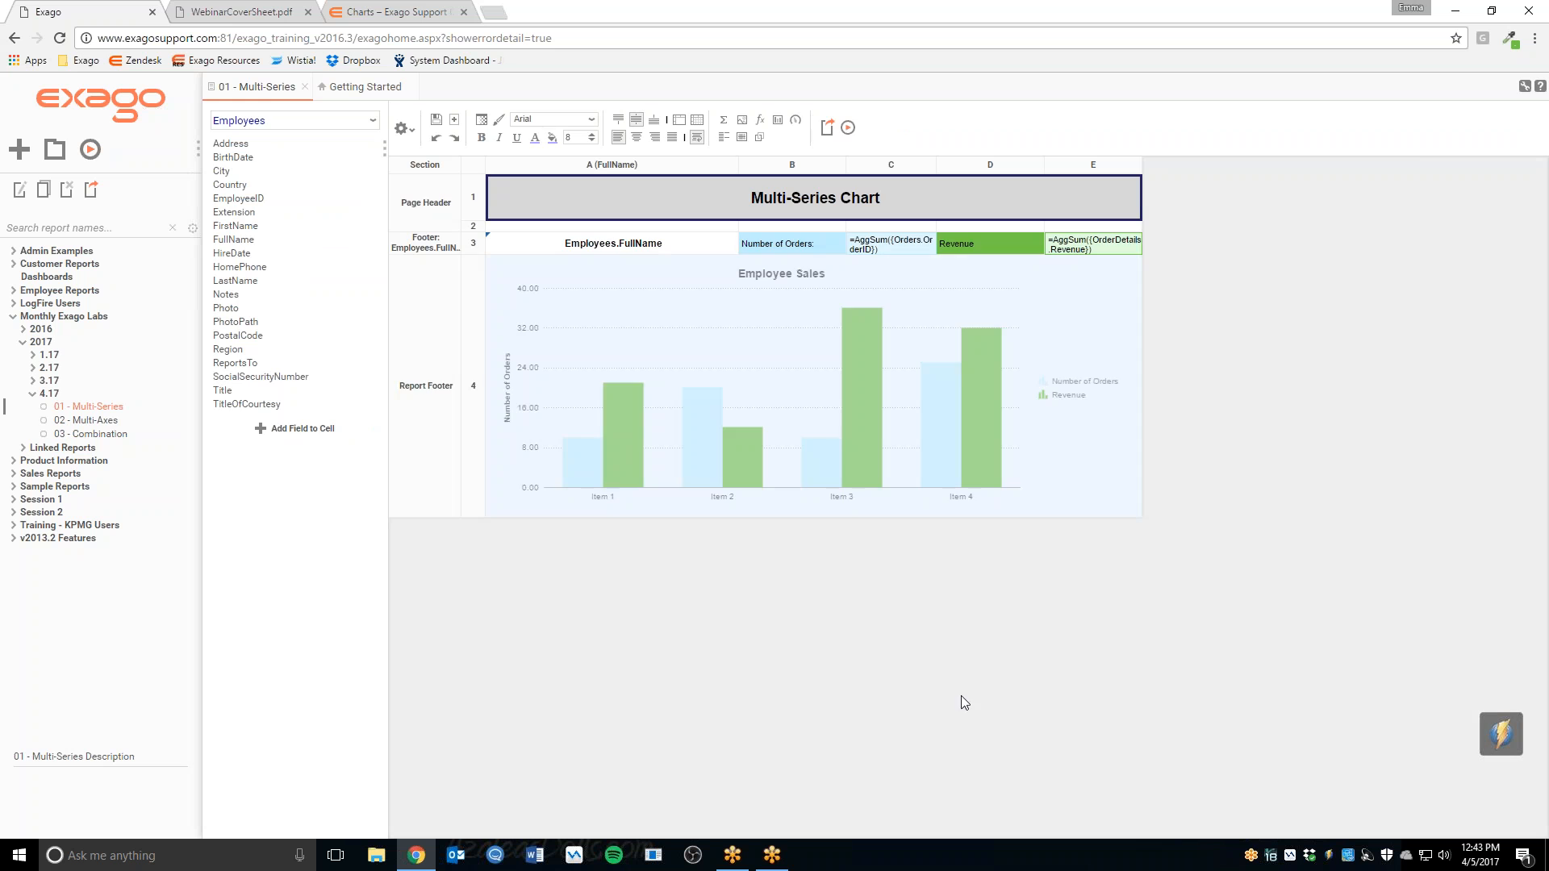
{"action": "left_click", "coordinate": [847, 128]}
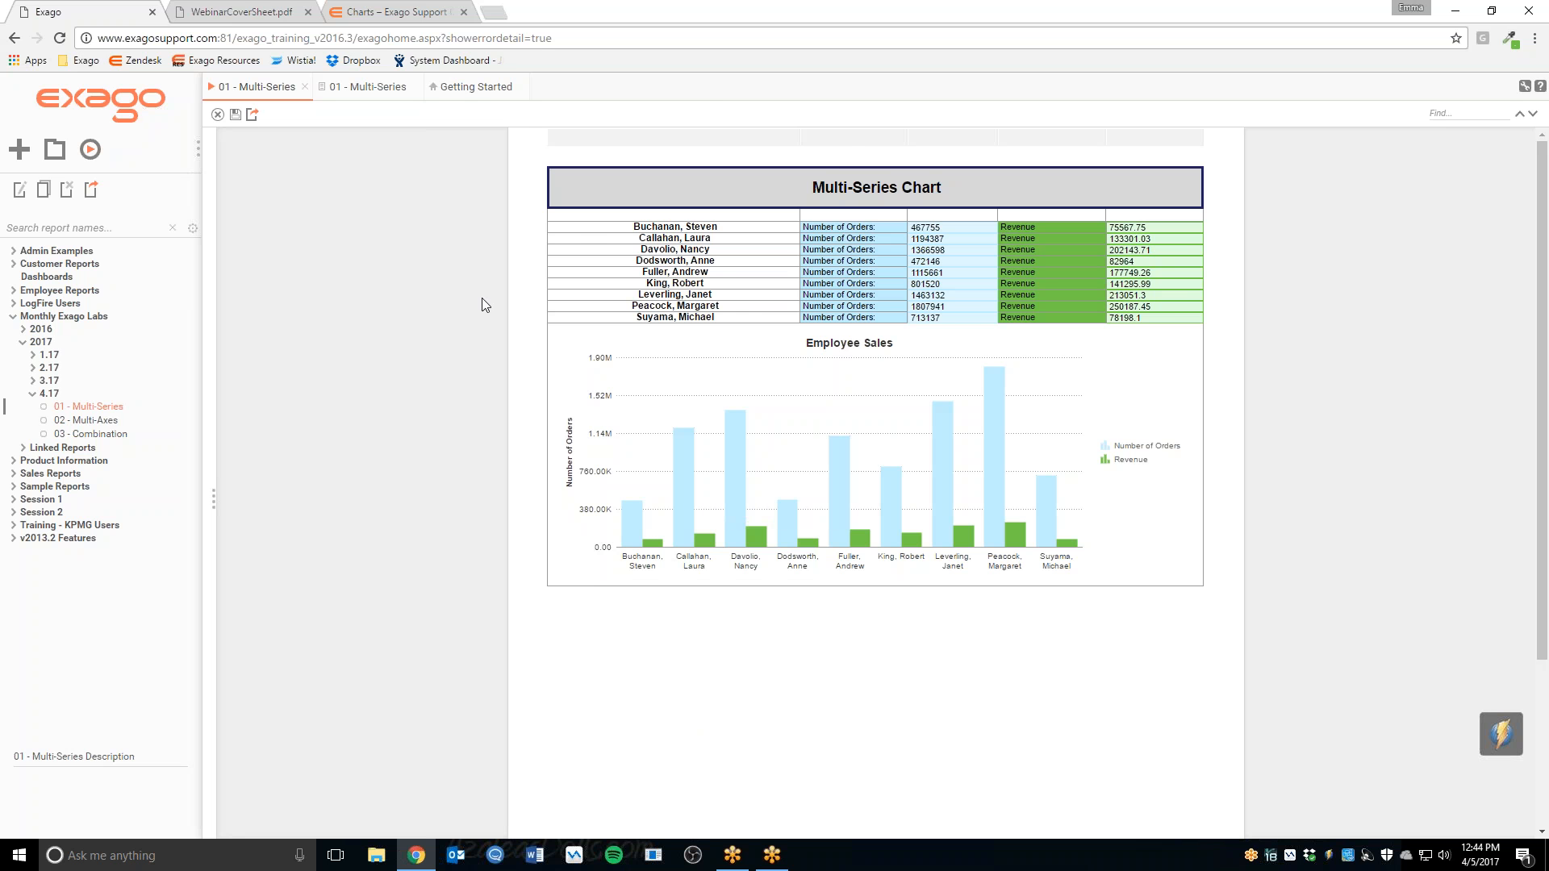
Add the advanced attribute showAlternateHGridColor with value 1 to the multi-series chart and run the report again.
{"action": "left_click", "coordinate": [367, 87]}
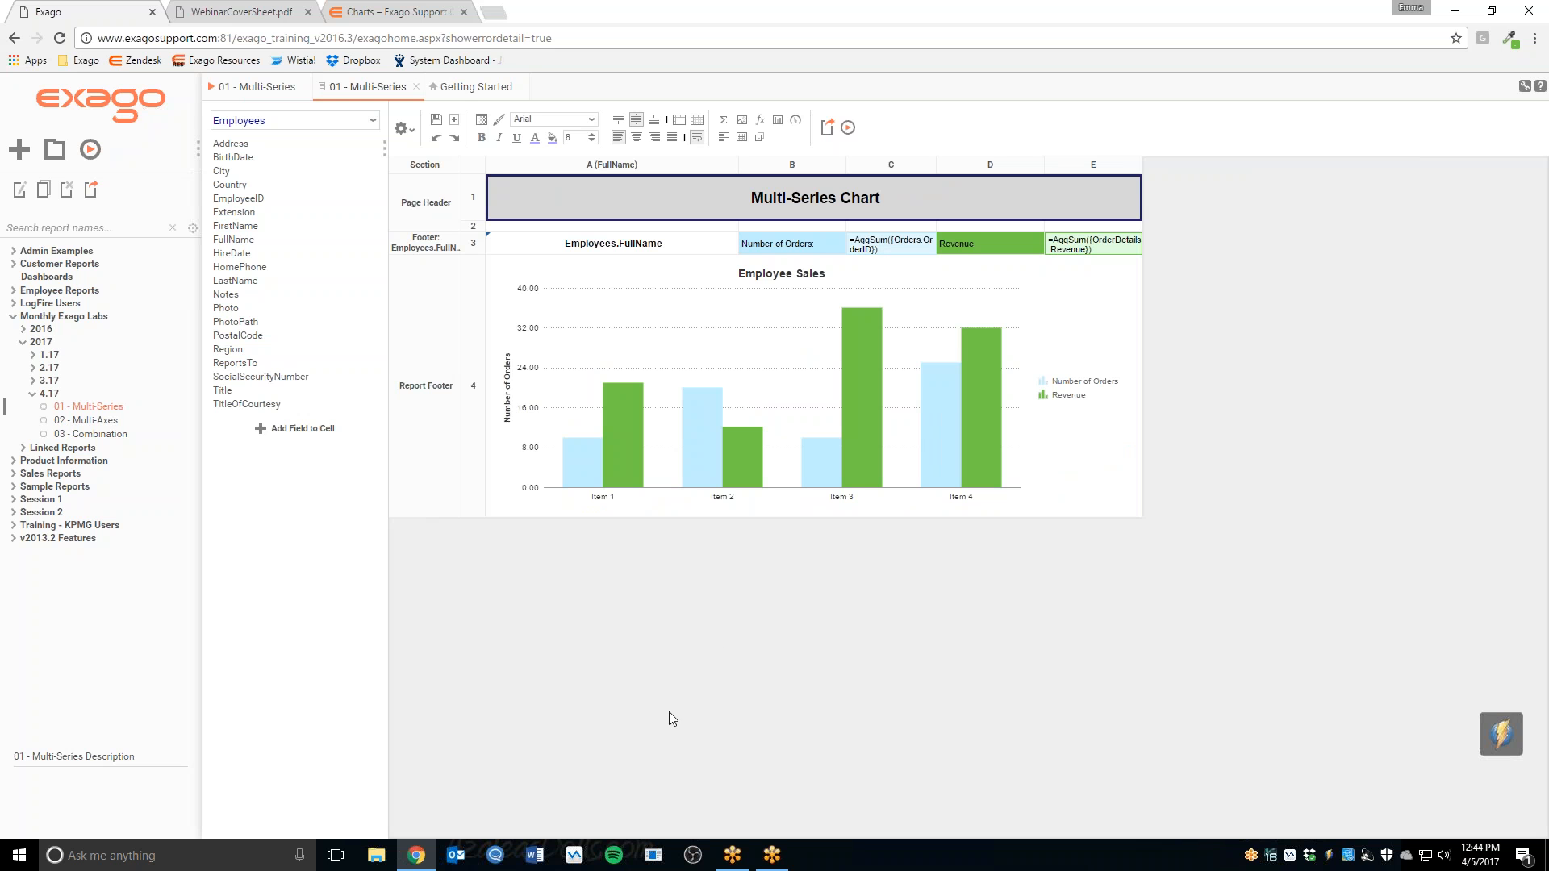
{"action": "double_click", "coordinate": [715, 355]}
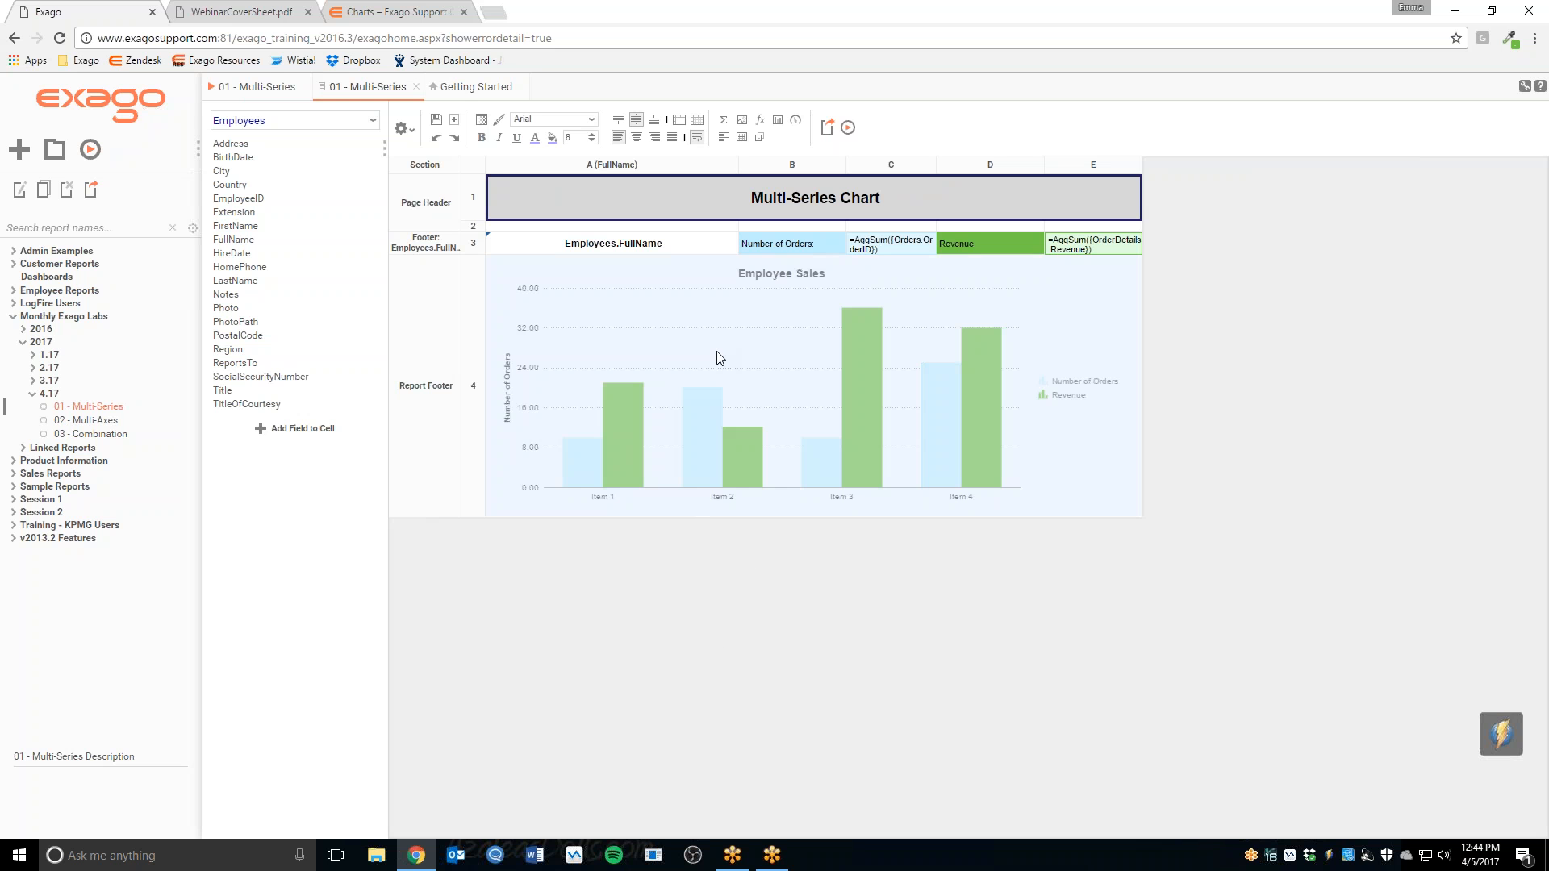
{"action": "left_click", "coordinate": [672, 329]}
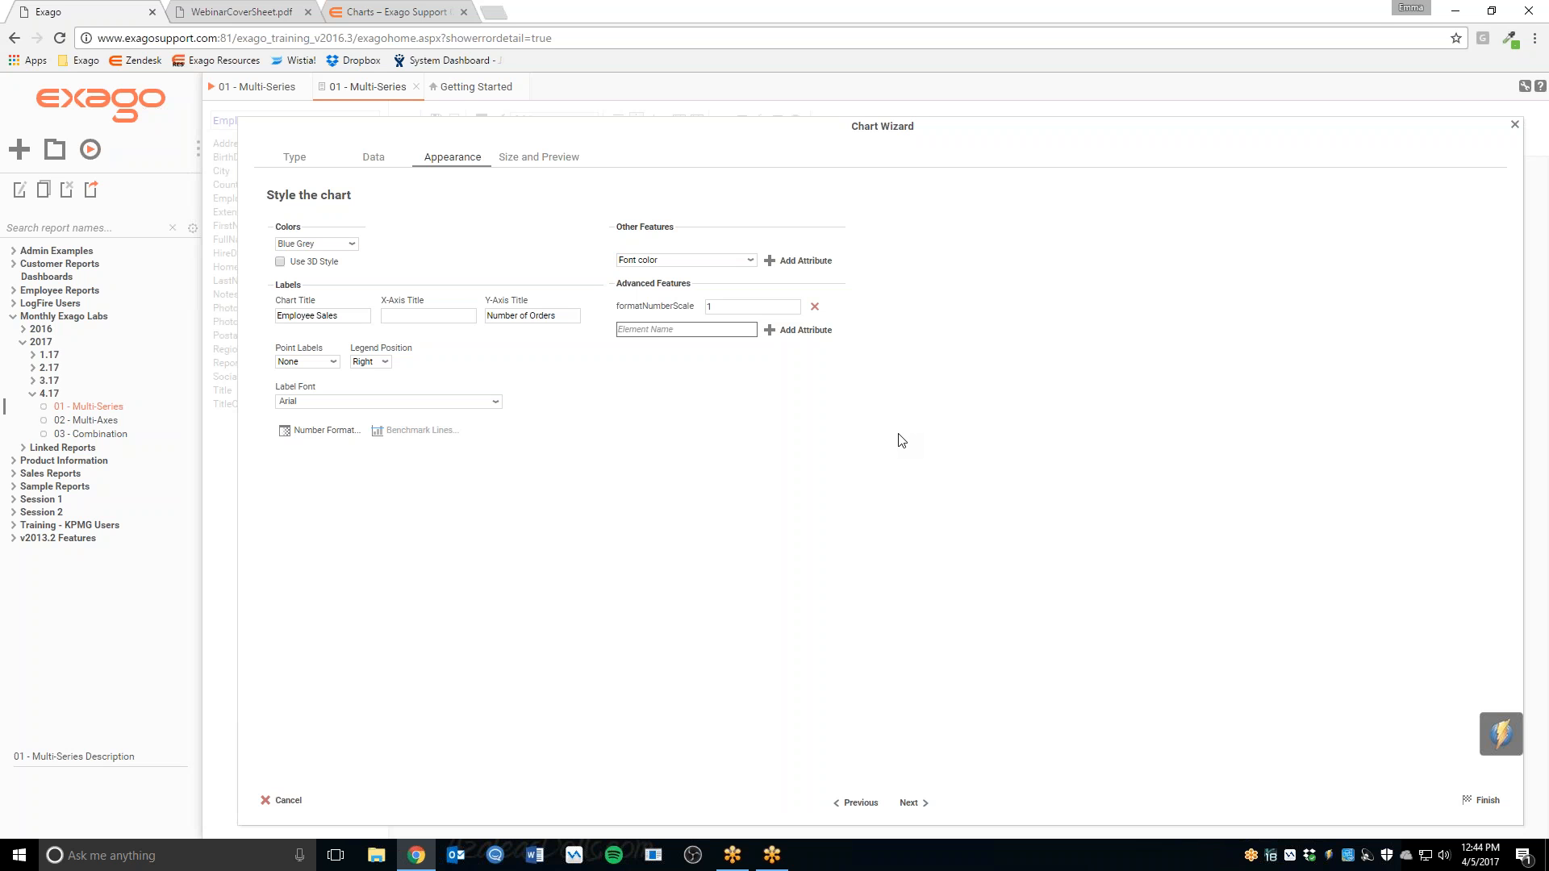
{"action": "type", "text": "showAlternateHGridColor"}
{"action": "left_click", "coordinate": [797, 330]}
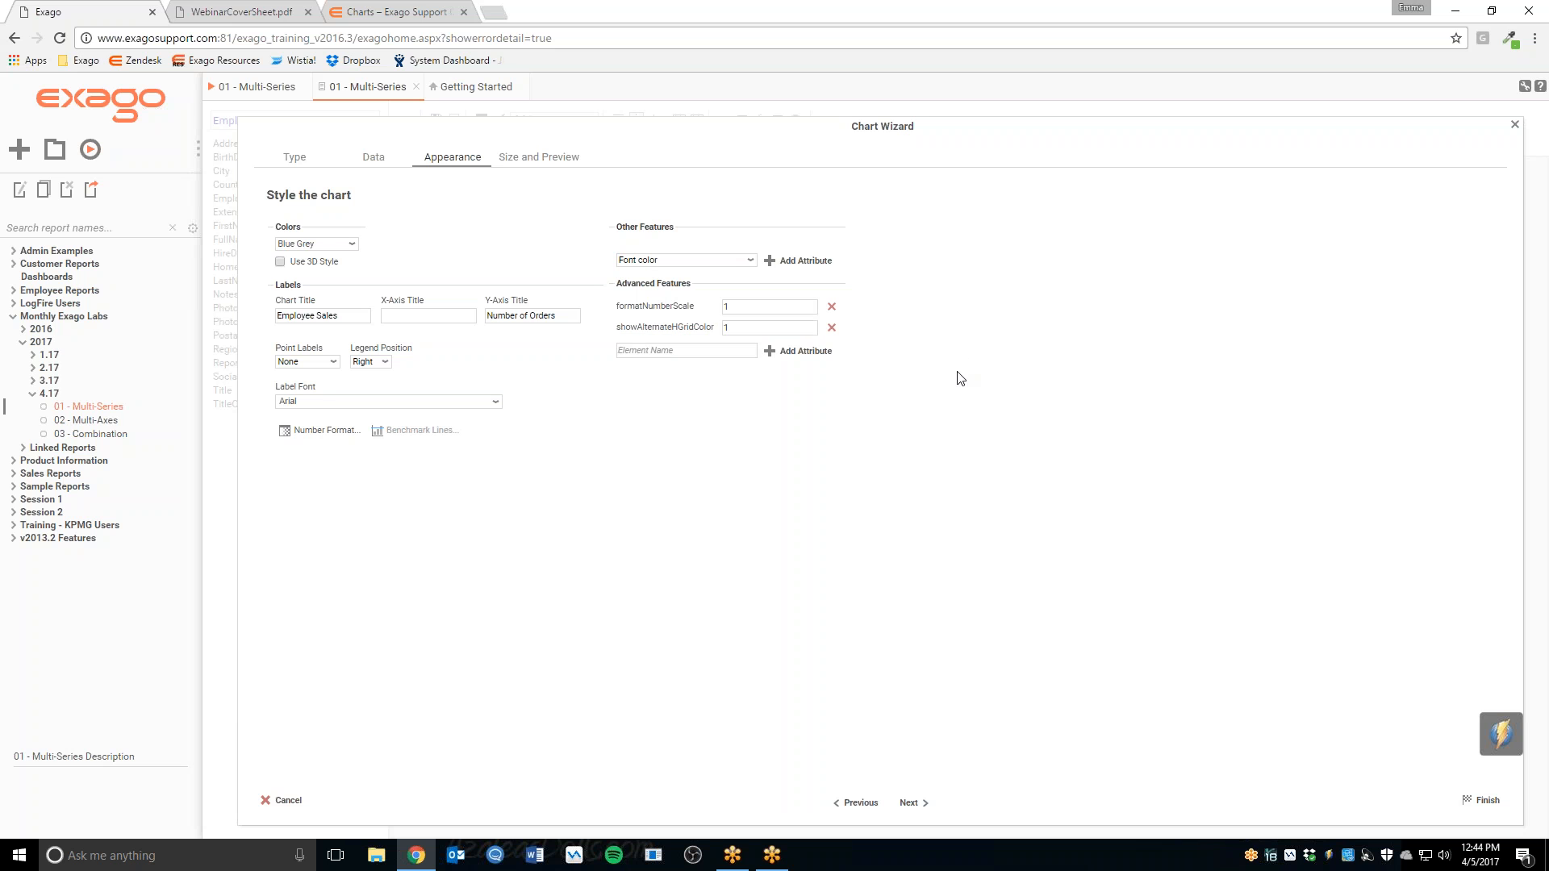
{"action": "left_click", "coordinate": [1481, 800]}
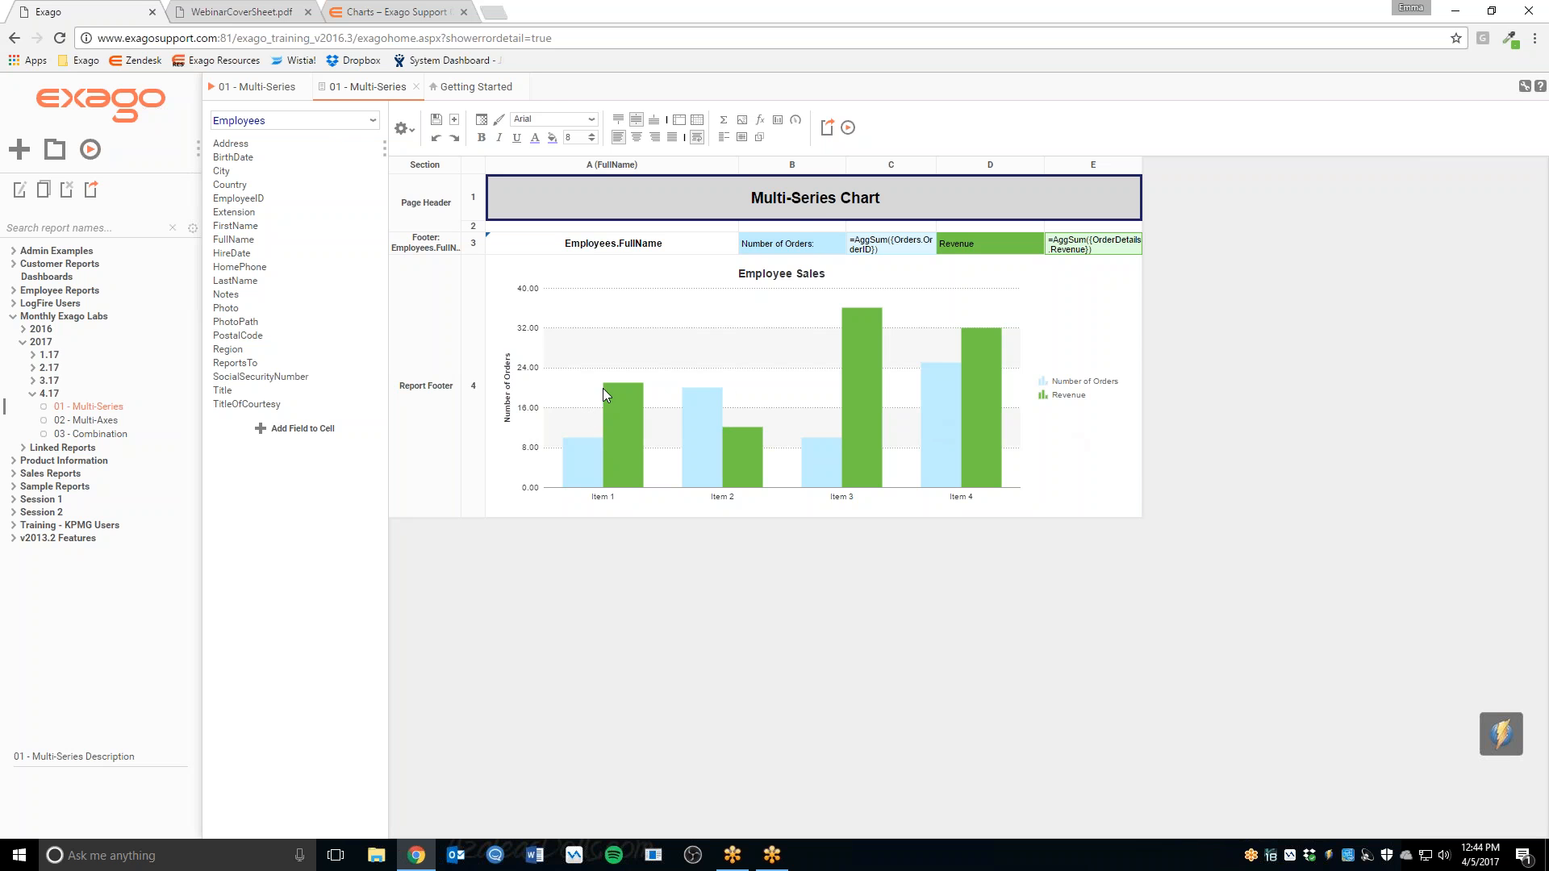
{"action": "left_click", "coordinate": [847, 127]}
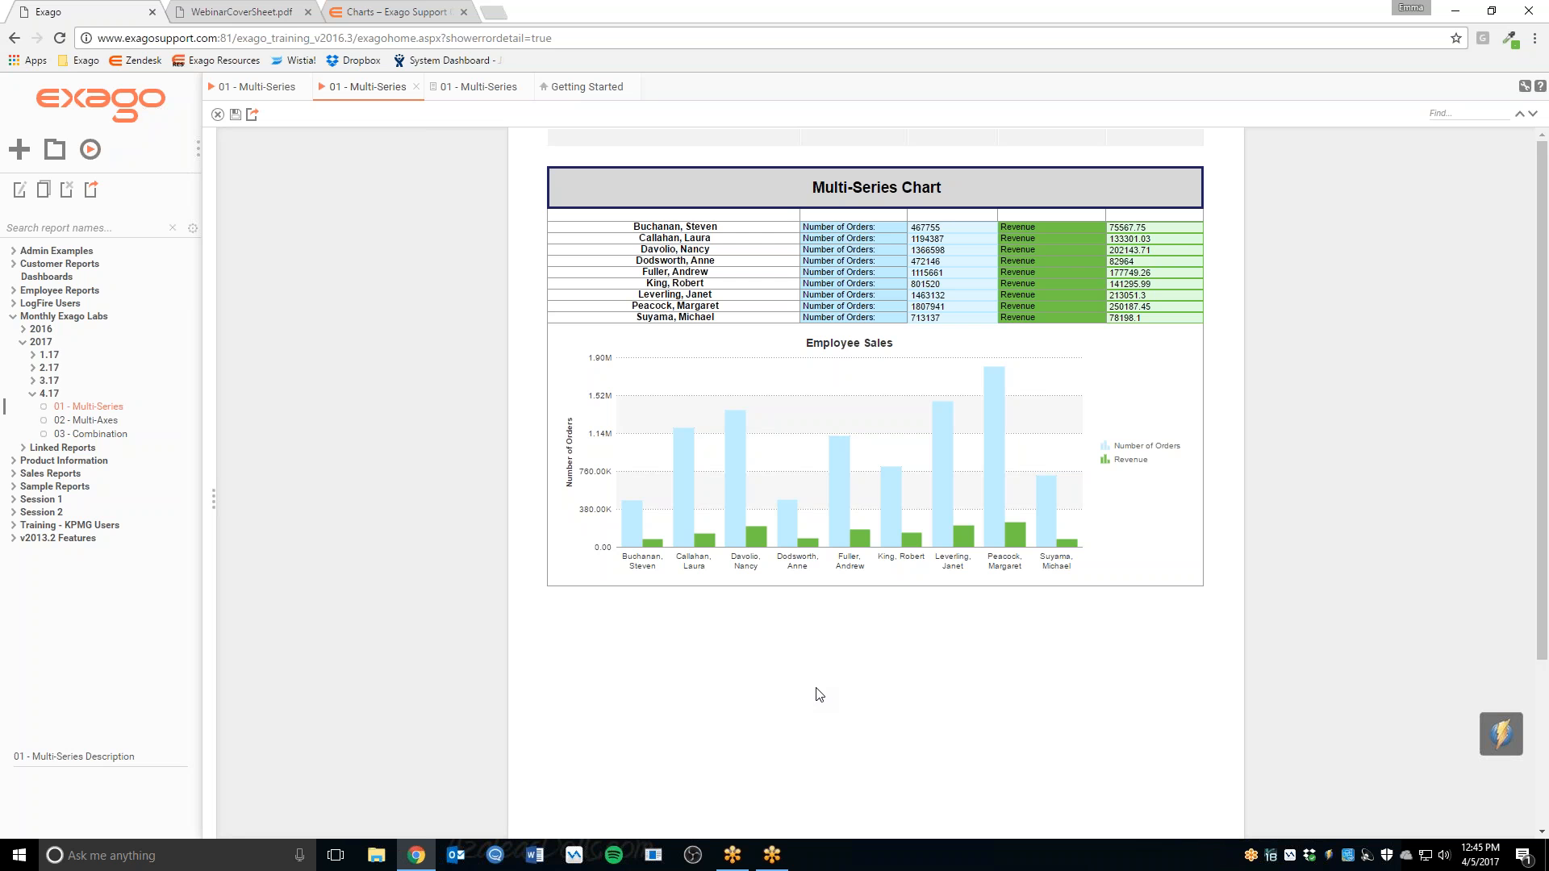
Add the advanced attribute useRoundEdges with value 1 to the Employee Sales chart, finish the chart setup and run the report.
{"action": "left_click", "coordinate": [469, 89]}
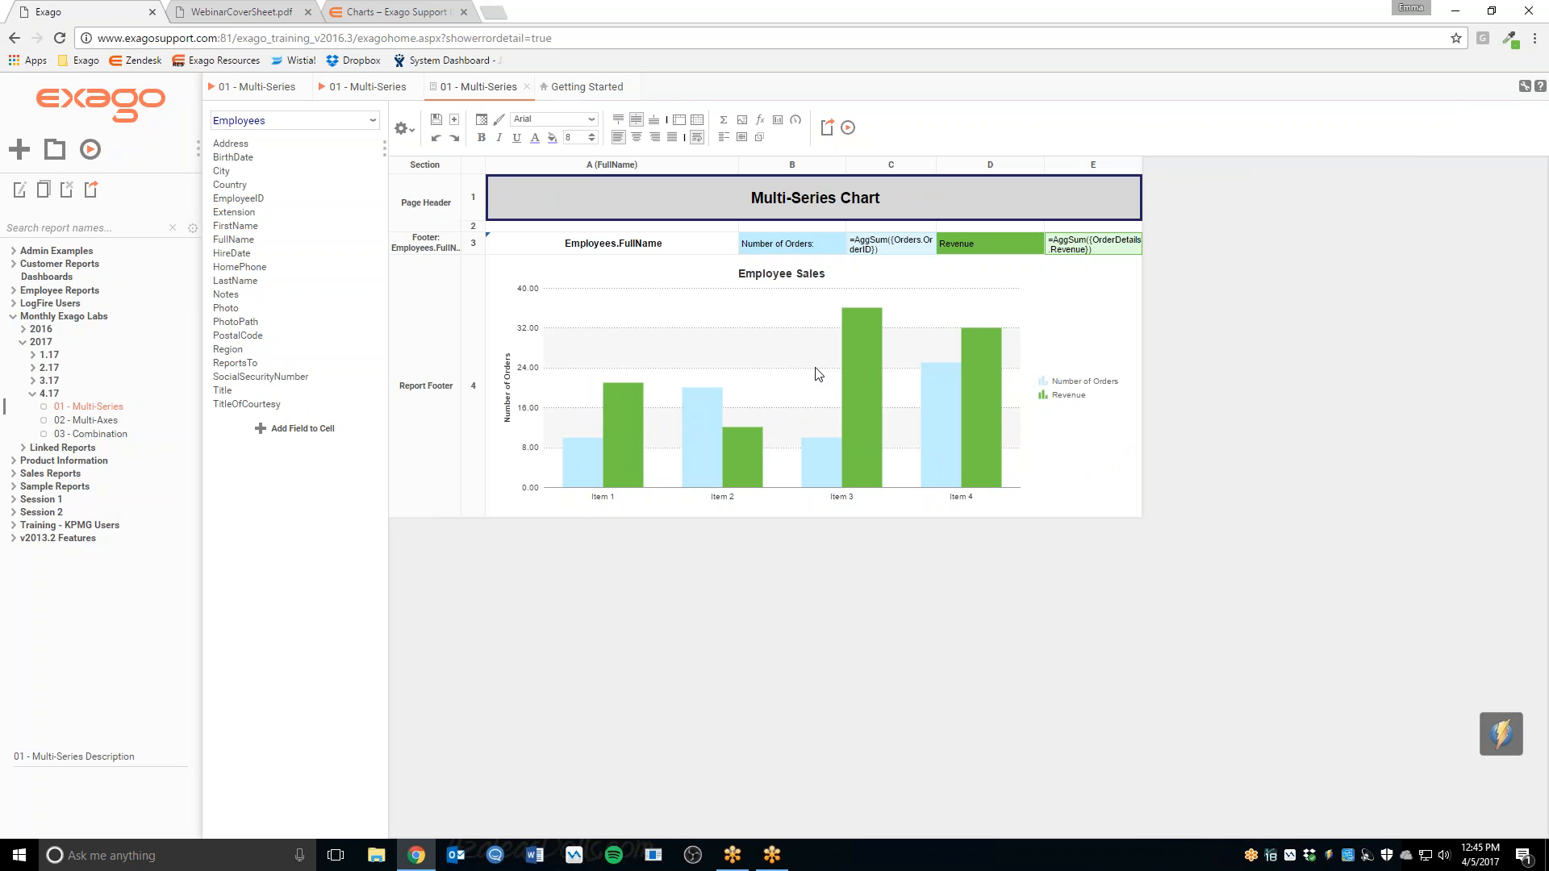
{"action": "left_click", "coordinate": [770, 357]}
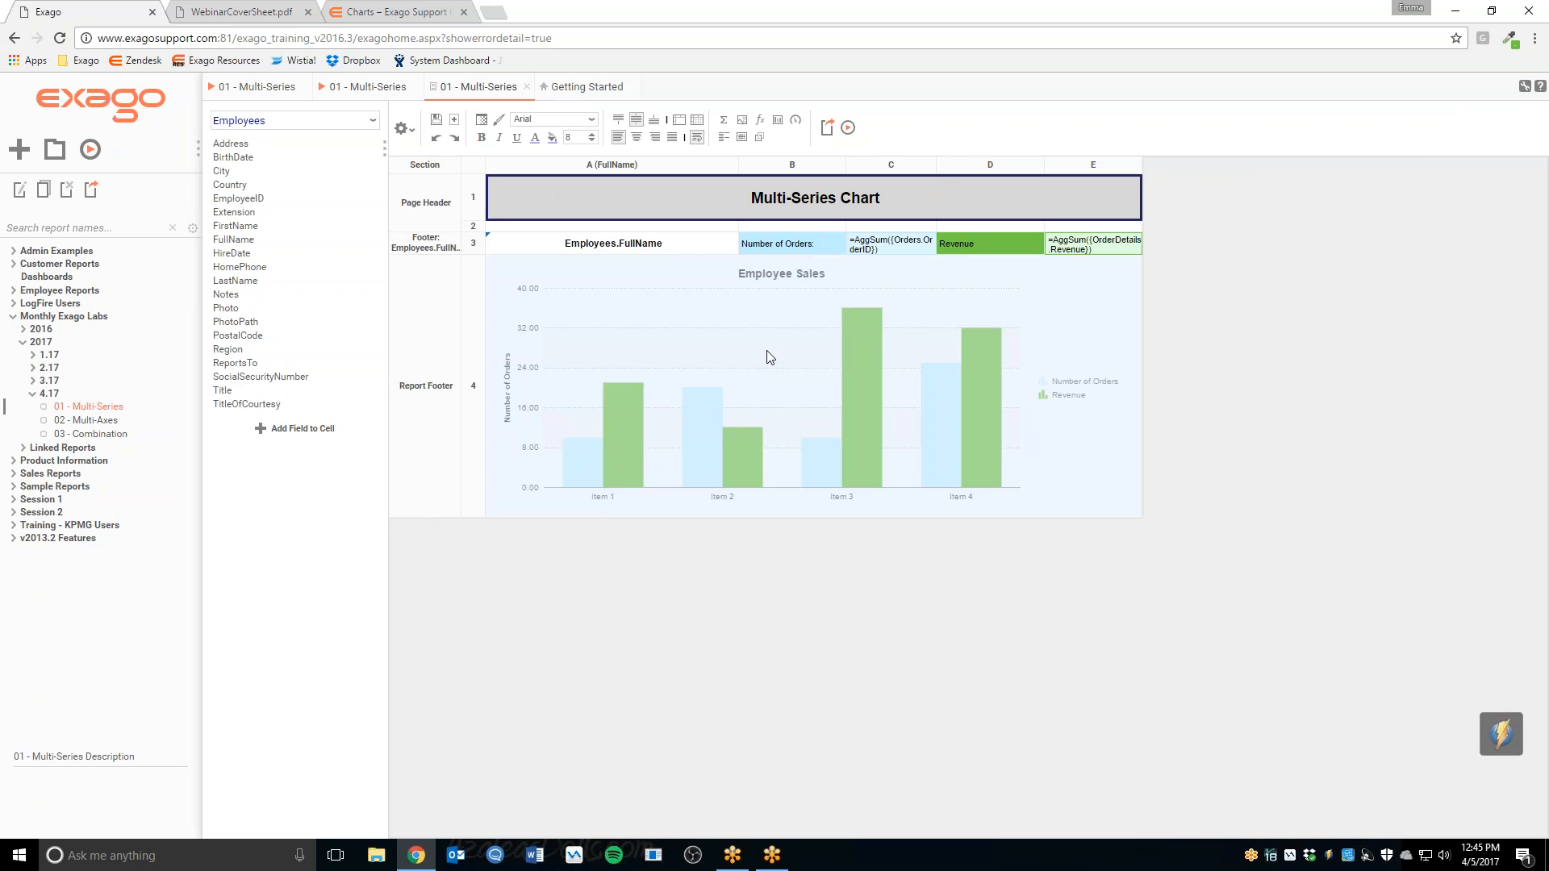
{"action": "double_click", "coordinate": [770, 358]}
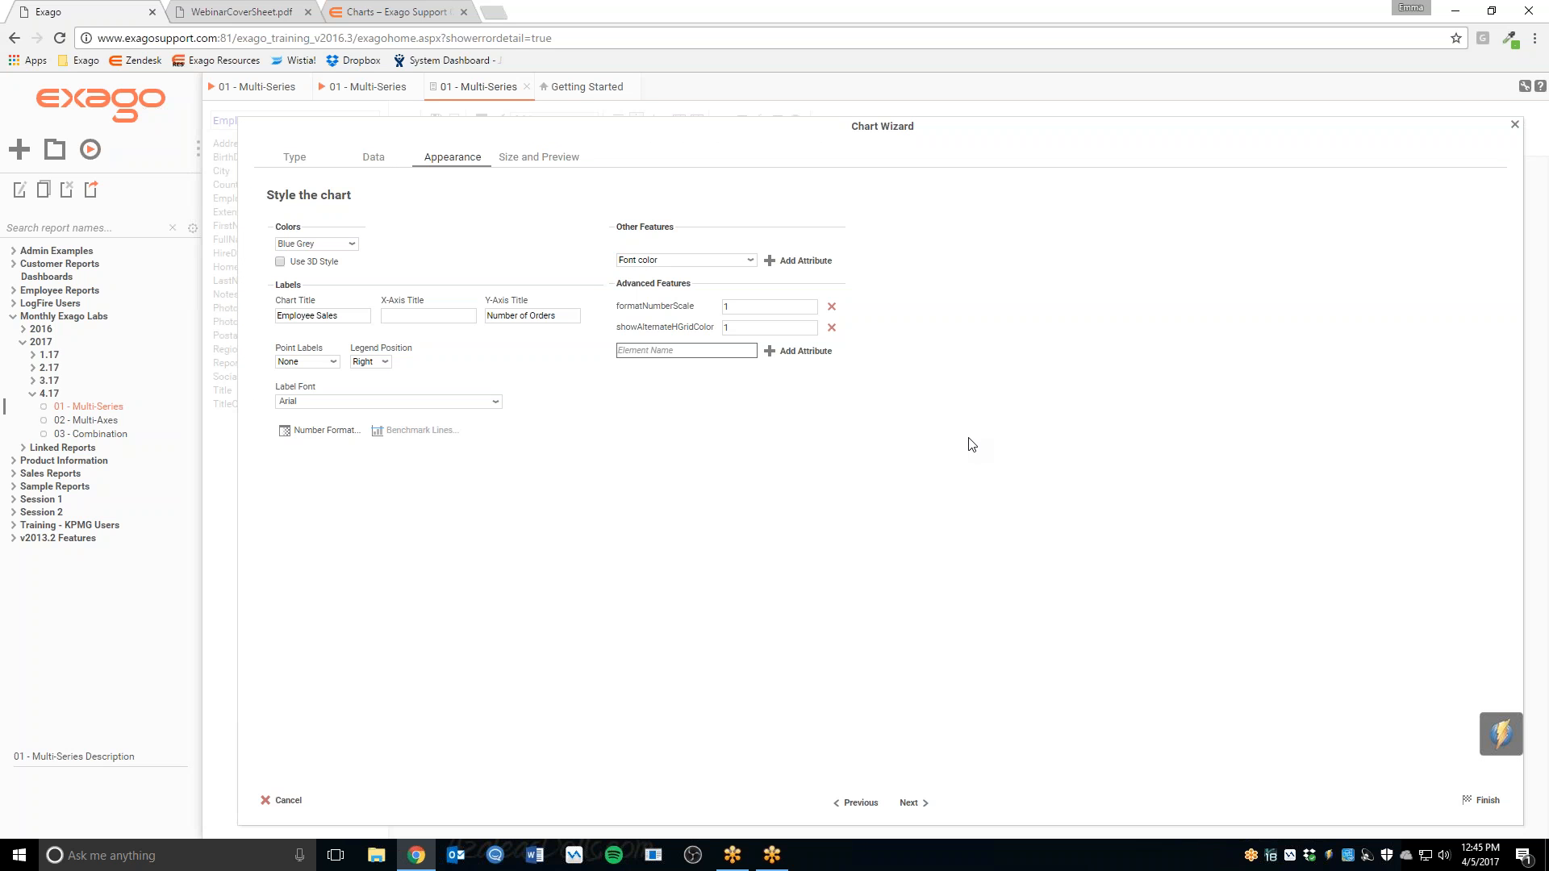
{"action": "left_click", "coordinate": [385, 88]}
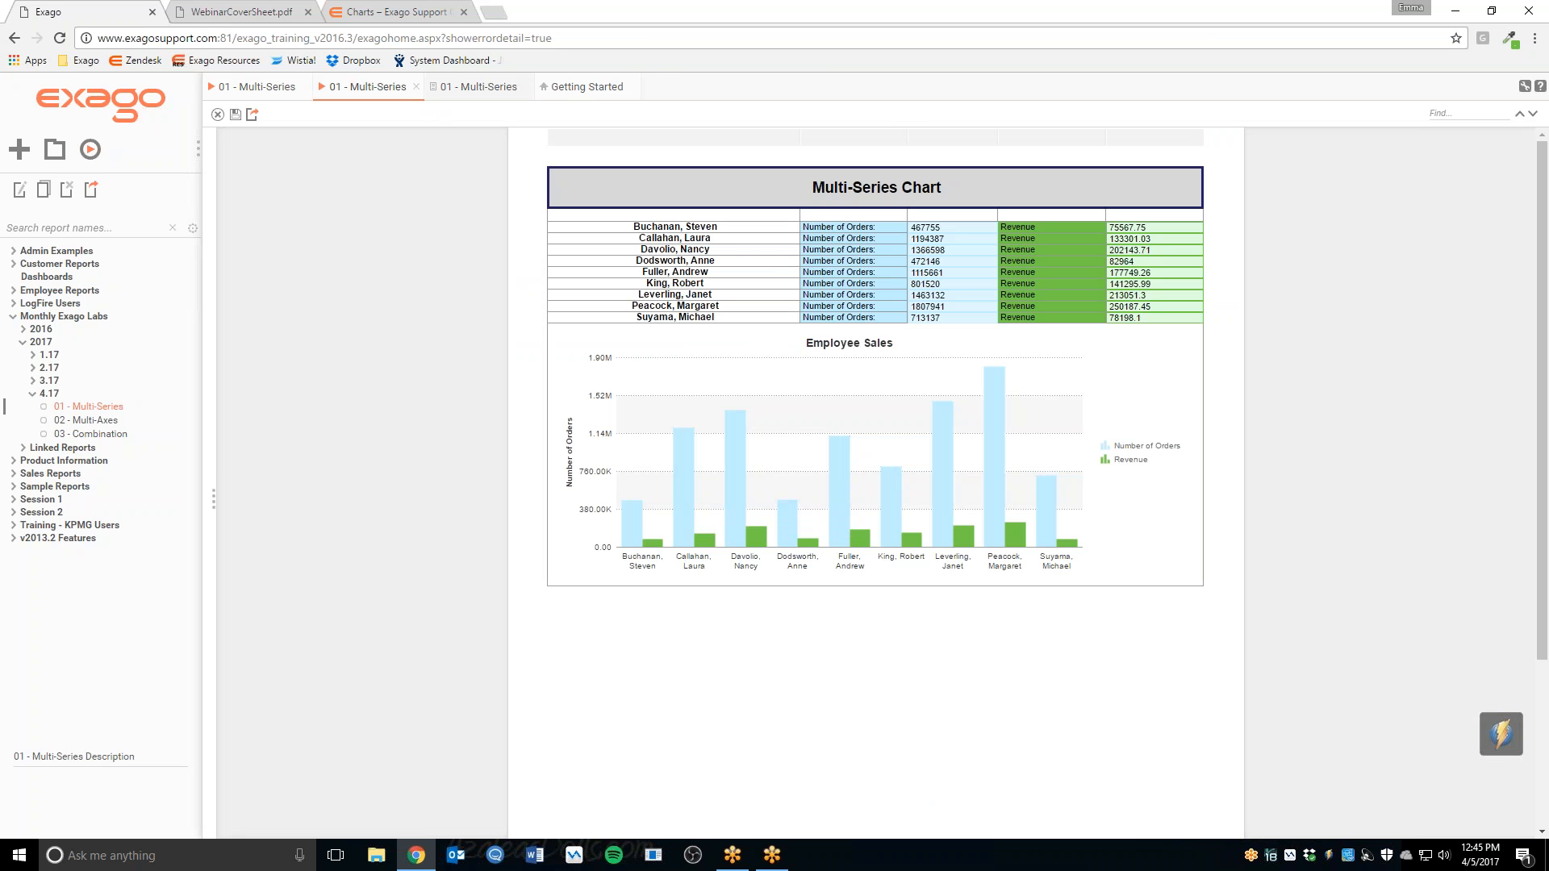
{"action": "left_click", "coordinate": [478, 88]}
{"action": "left_click", "coordinate": [682, 350]}
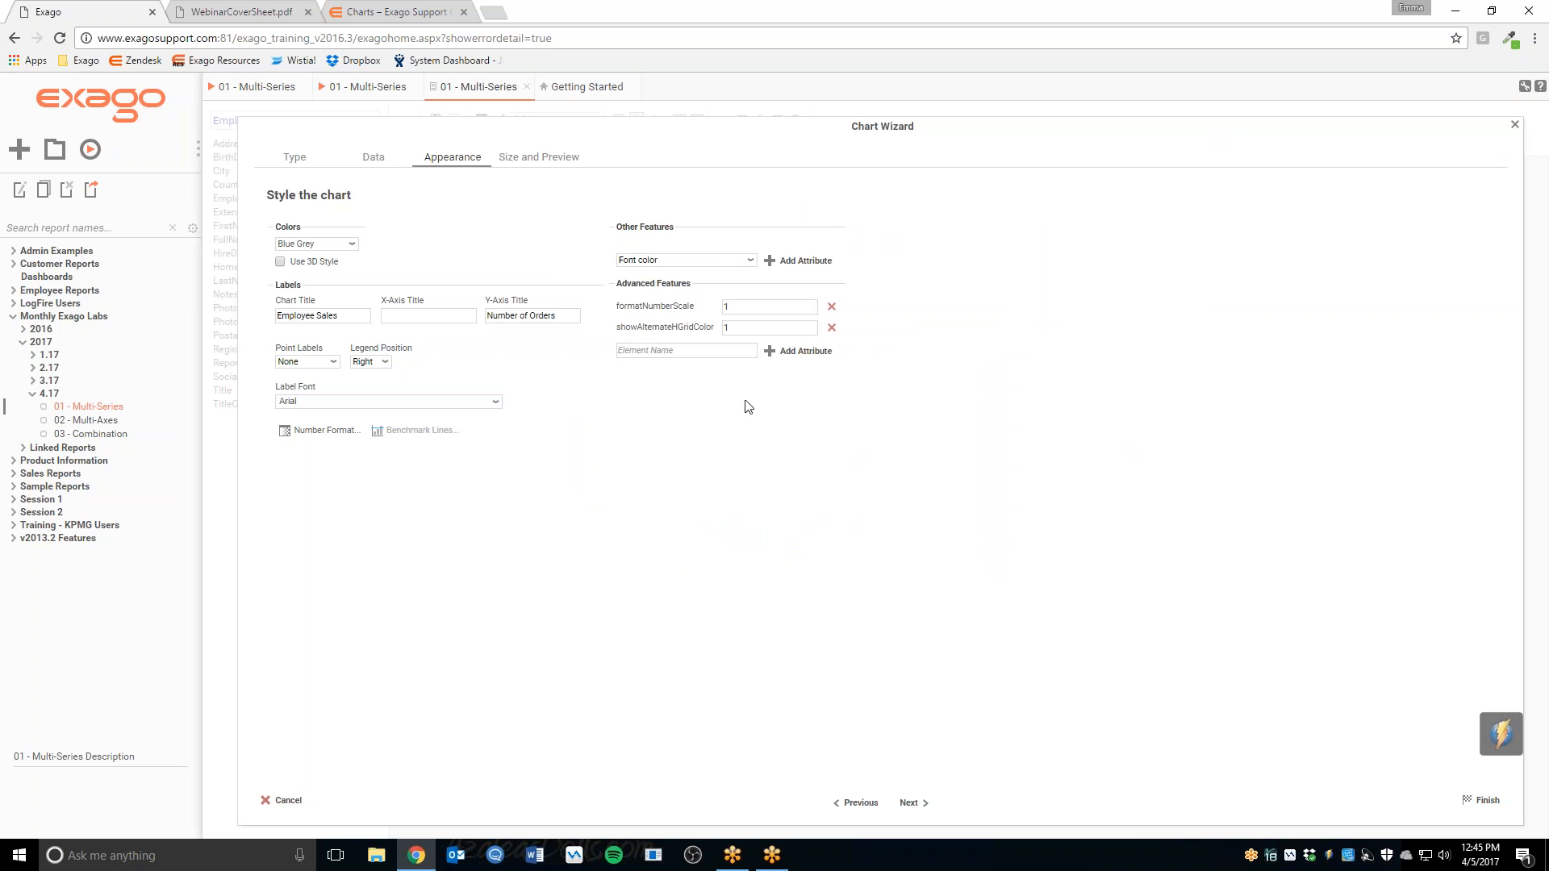
{"action": "type", "text": "useRoundEdges"}
{"action": "left_click", "coordinate": [794, 351]}
{"action": "type", "text": "1"}
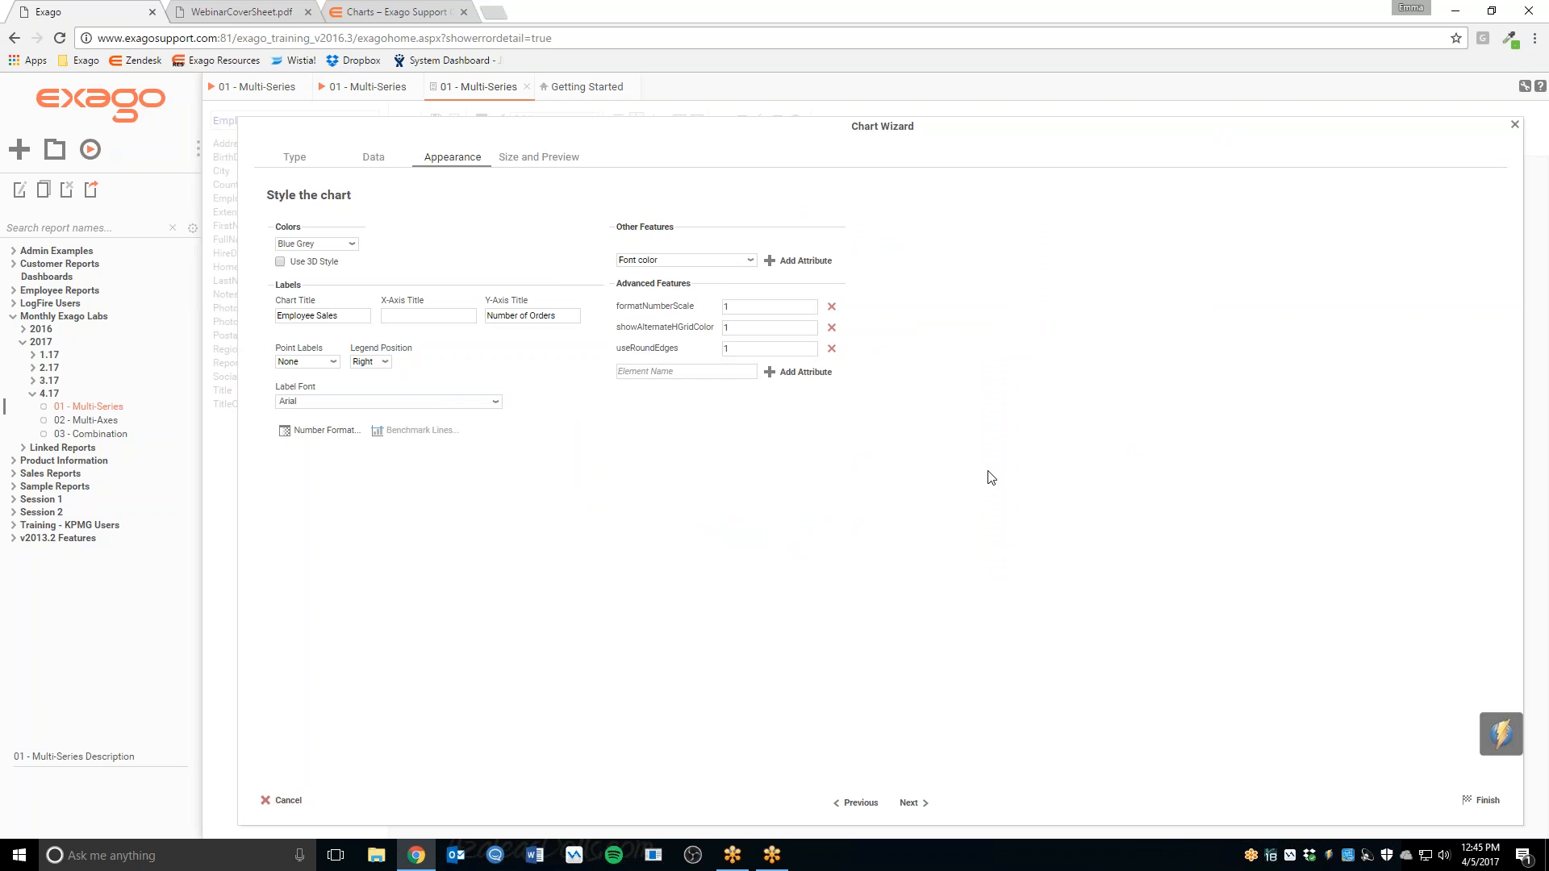
{"action": "left_click", "coordinate": [1483, 800]}
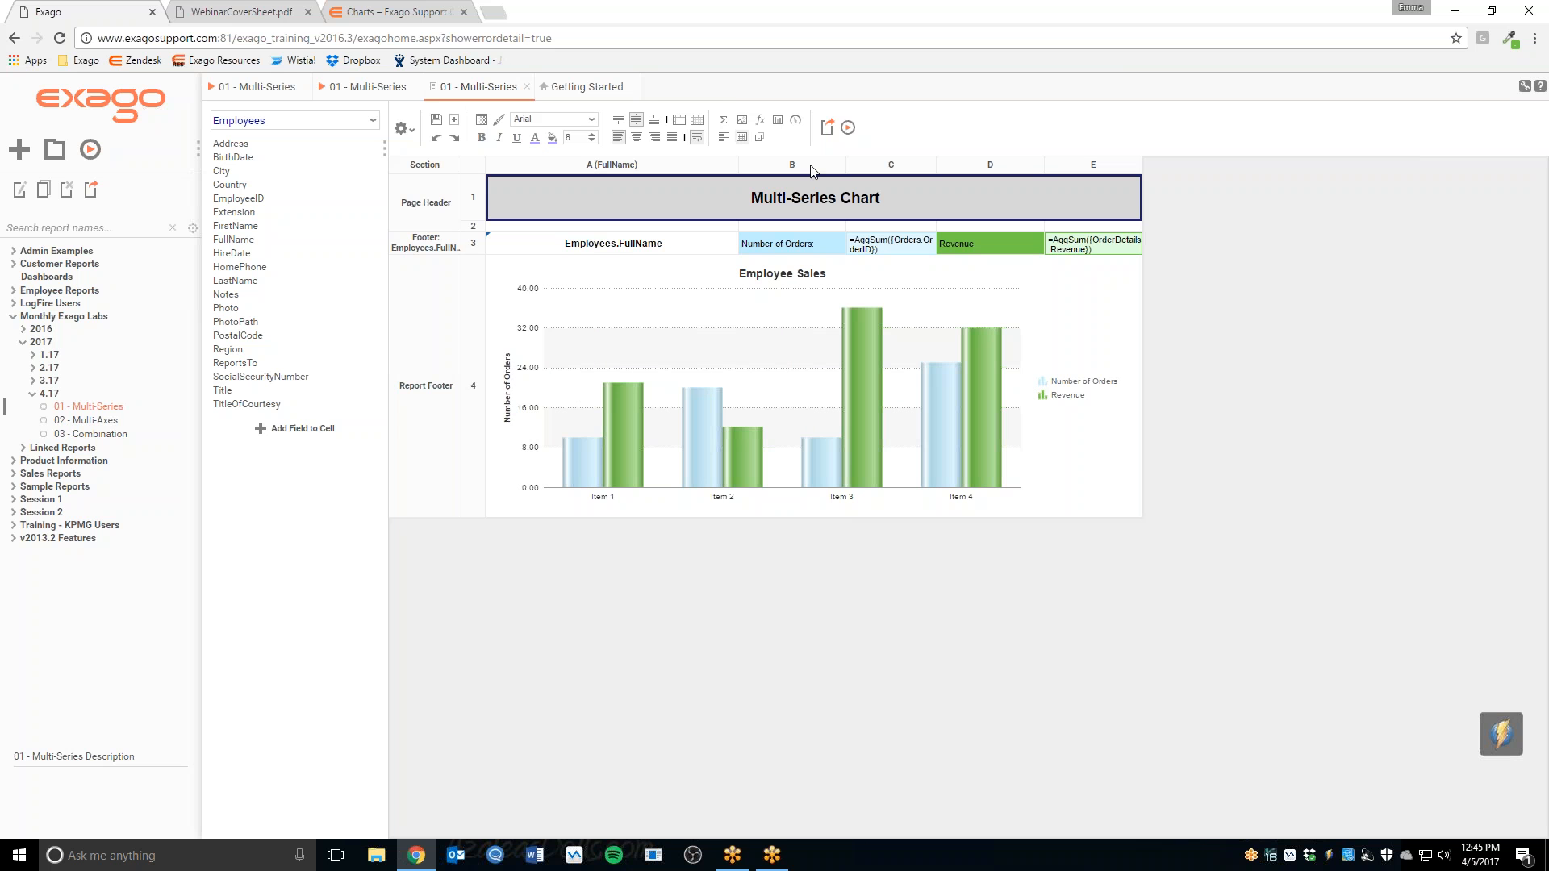
{"action": "left_click", "coordinate": [847, 128]}
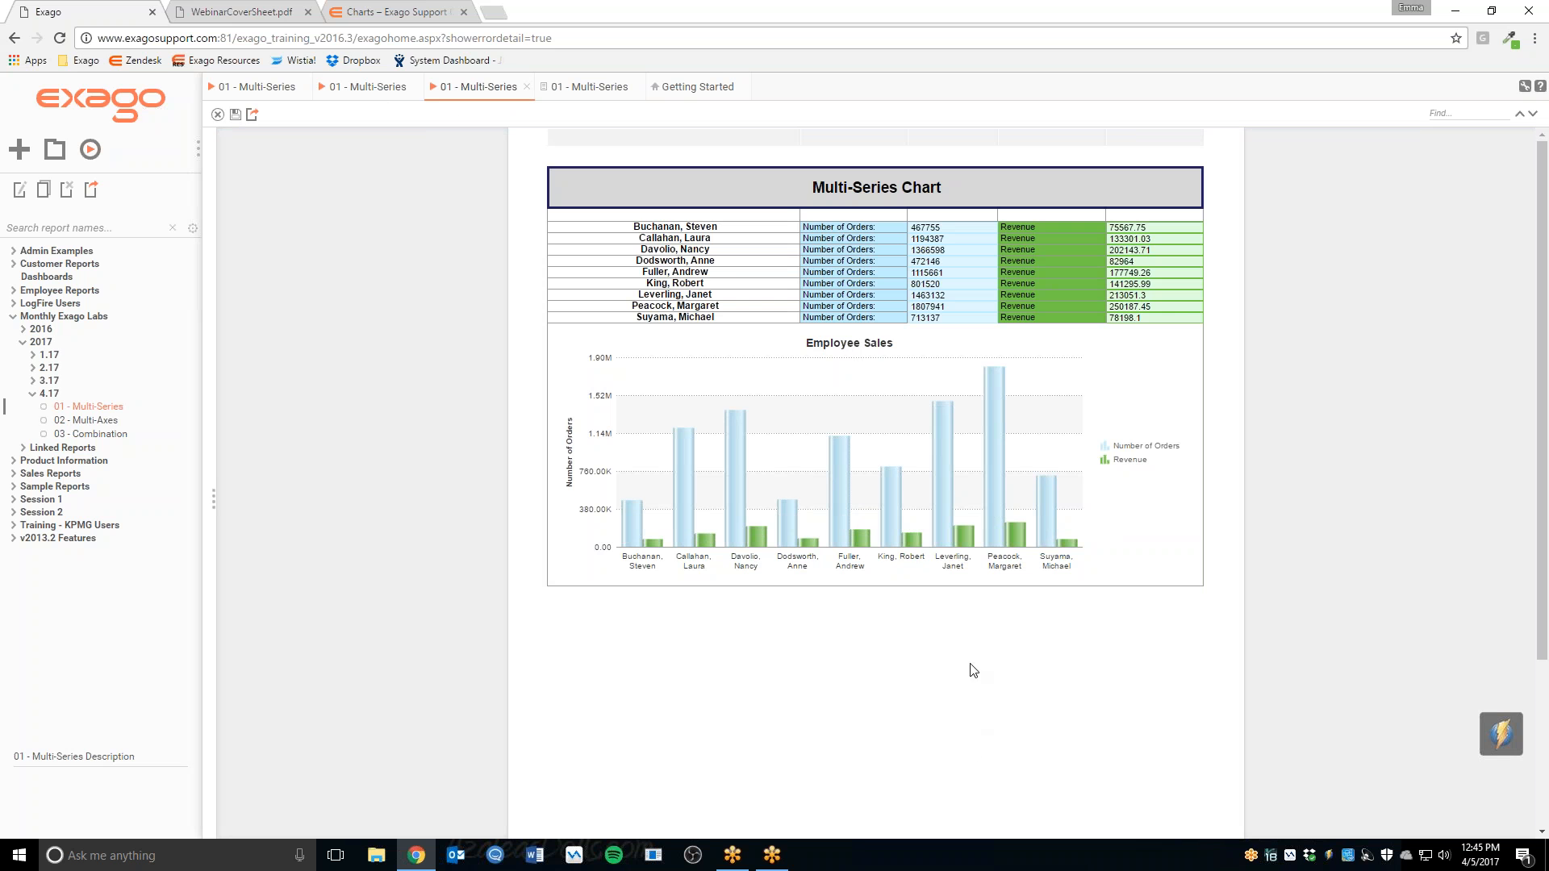
Close the executed multi-series reports, keeping the report design open, and review the agenda in WebinarCoverSheet.pdf.
{"action": "middle_click", "coordinate": [479, 87]}
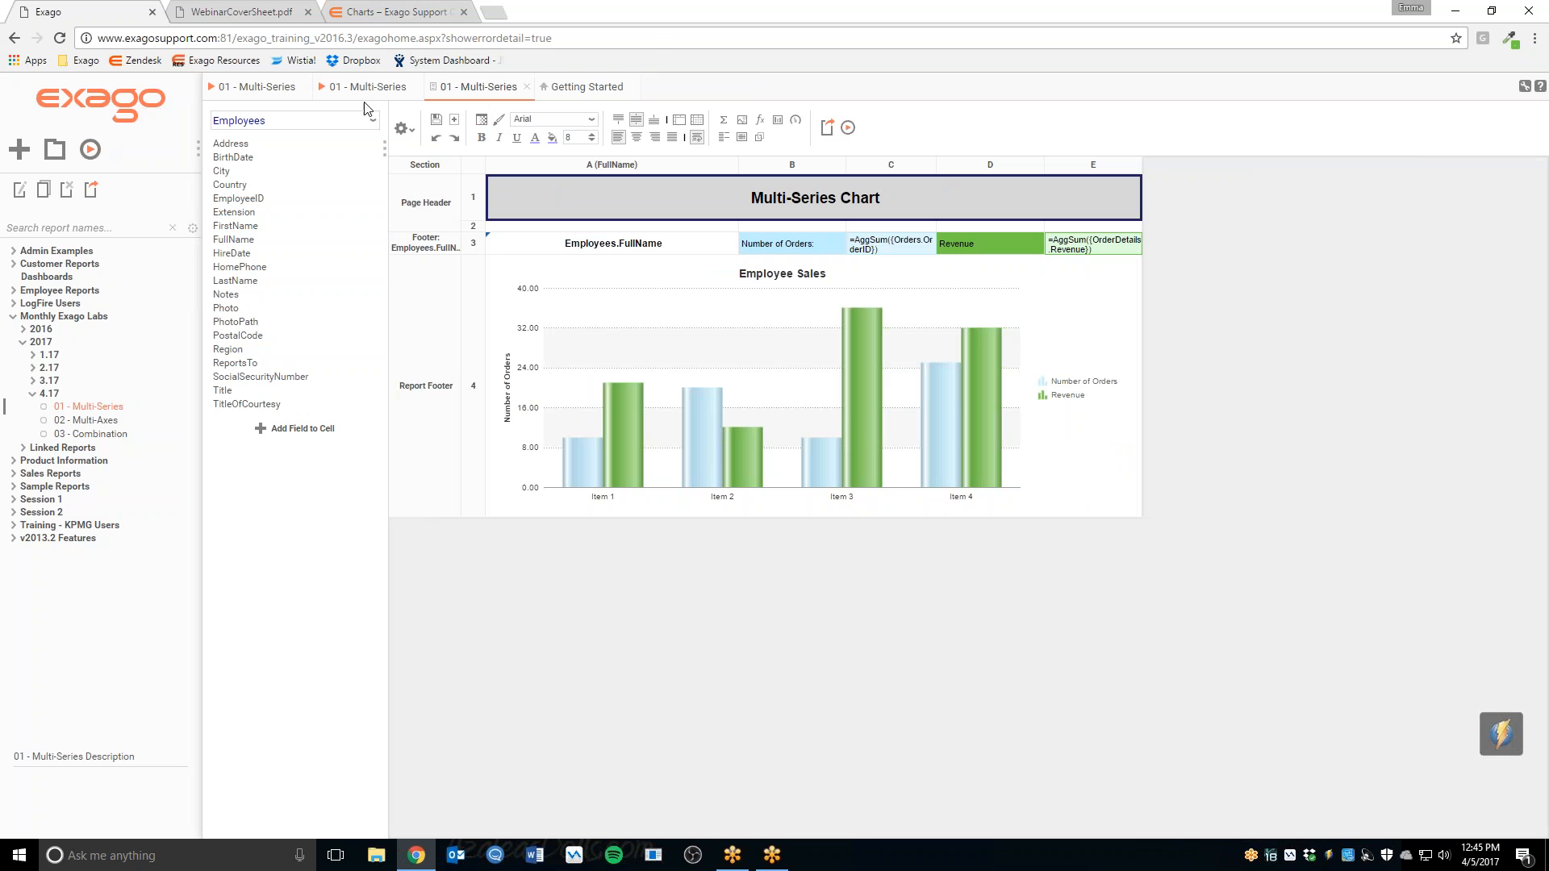
{"action": "left_click", "coordinate": [242, 12]}
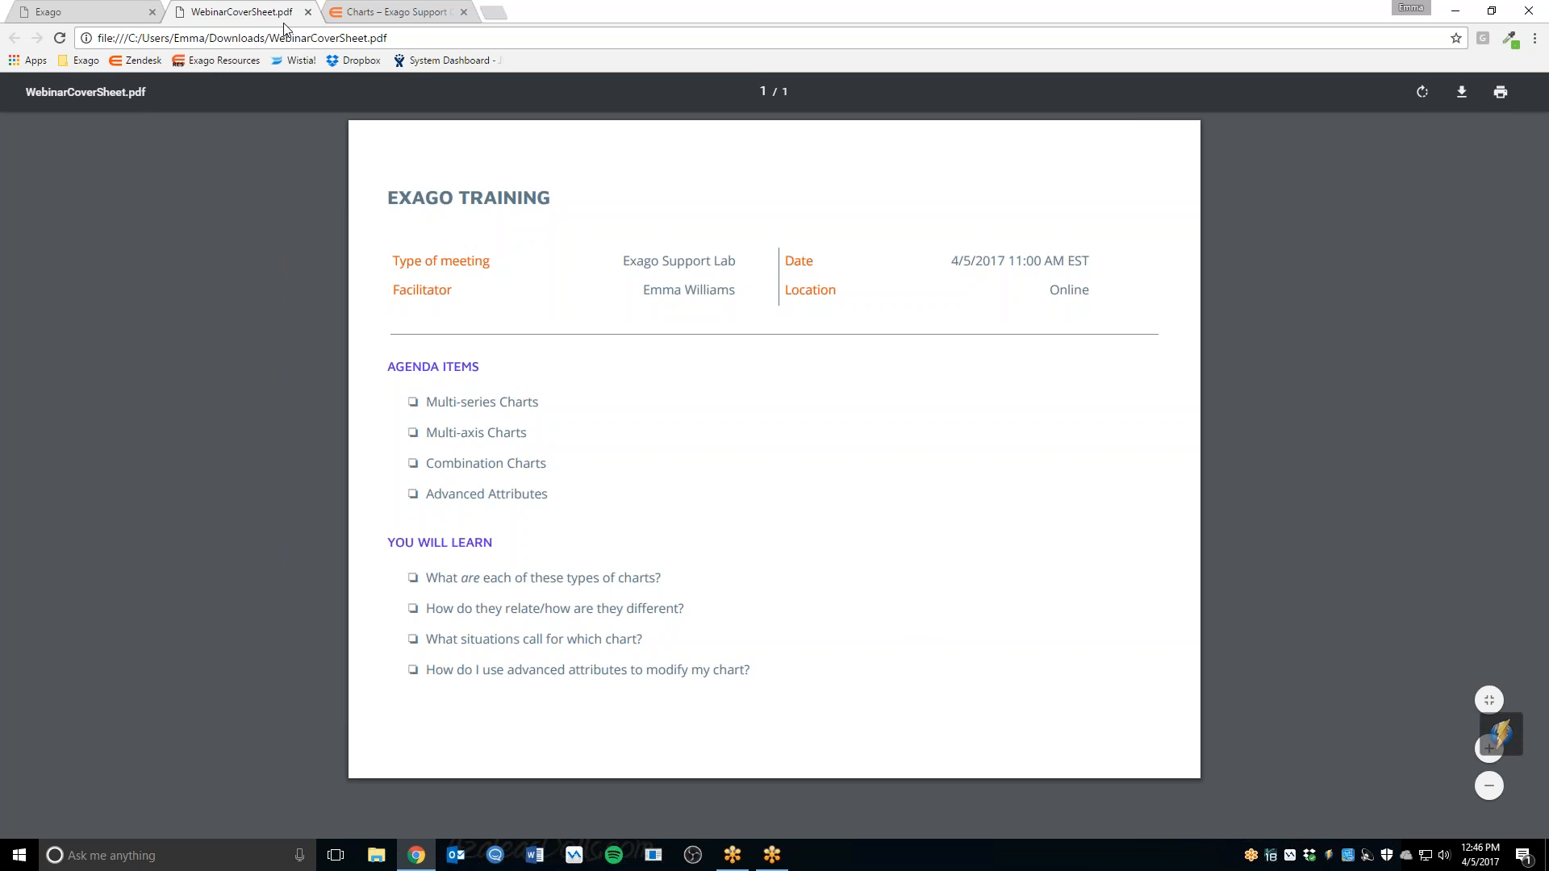
{"action": "left_click", "coordinate": [97, 15]}
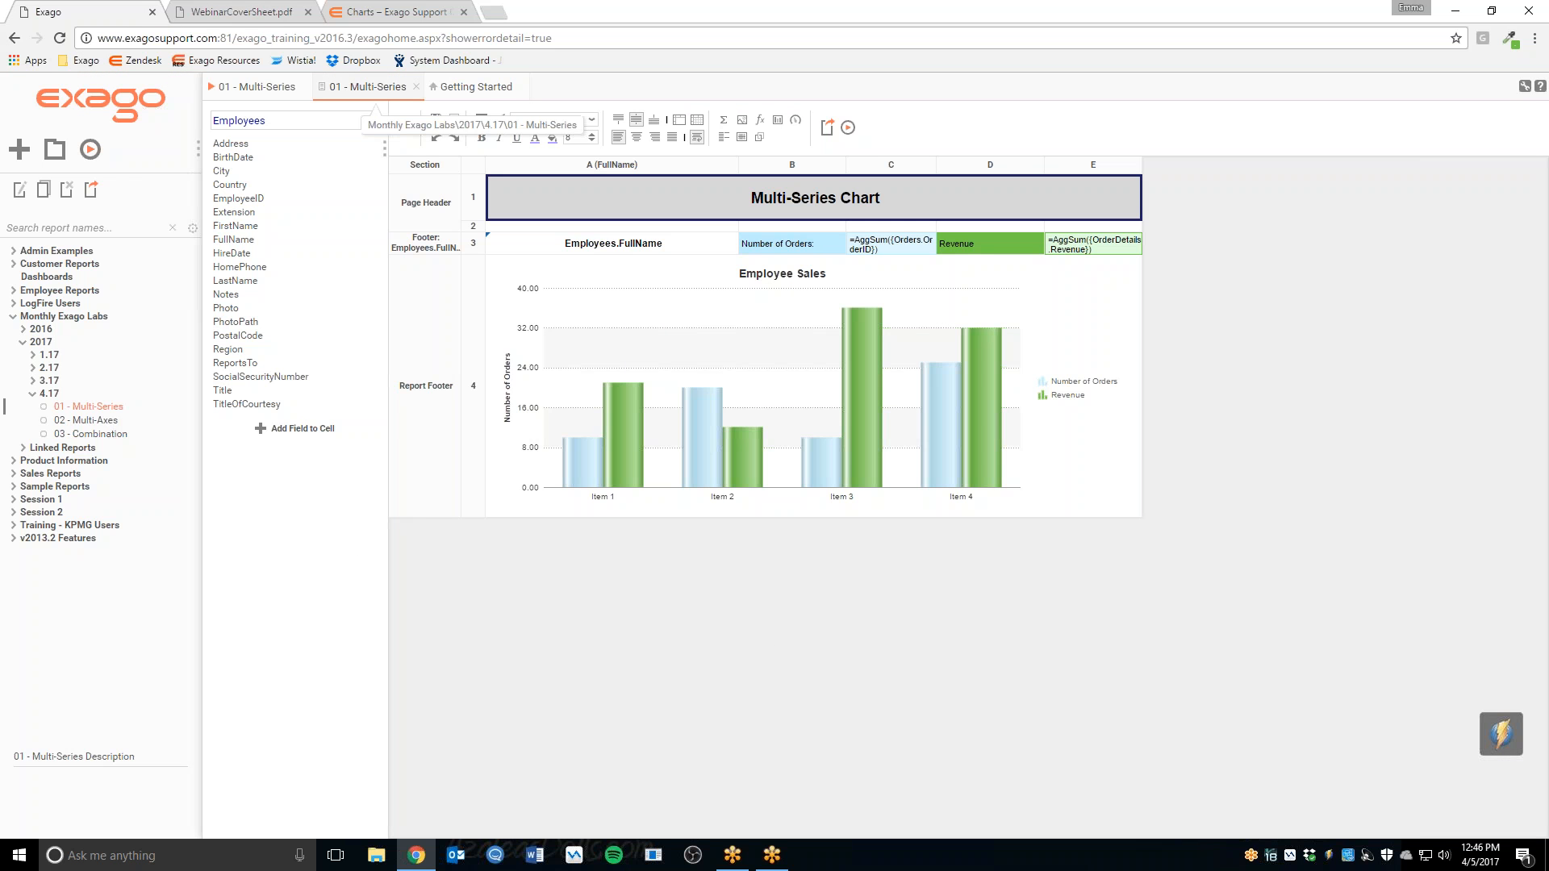
{"action": "left_click", "coordinate": [304, 87]}
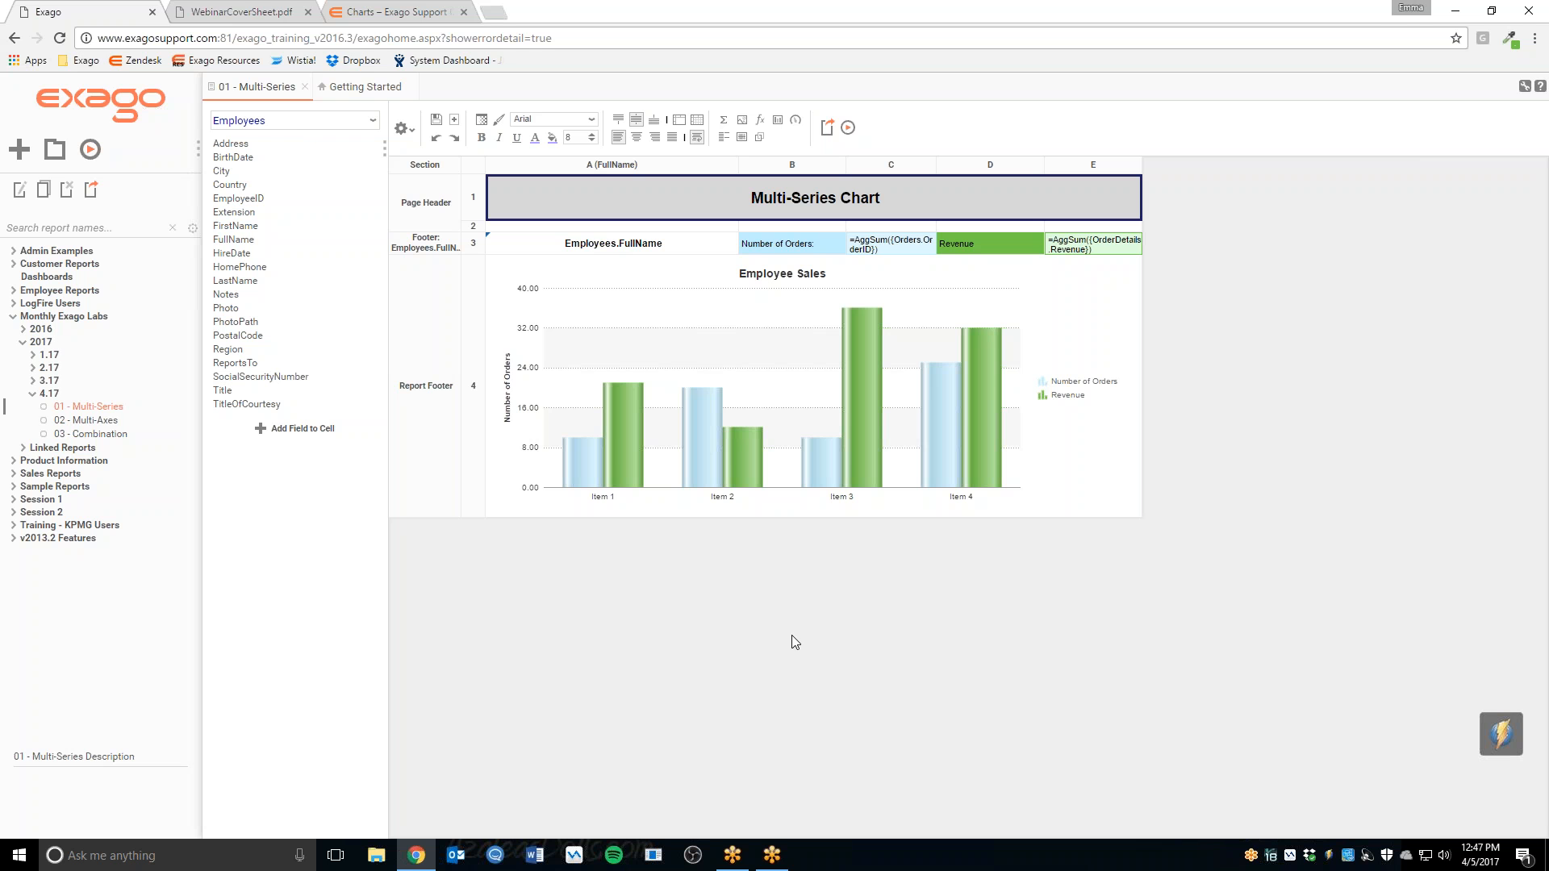
{"action": "left_click", "coordinate": [482, 126]}
{"action": "left_click", "coordinate": [886, 492]}
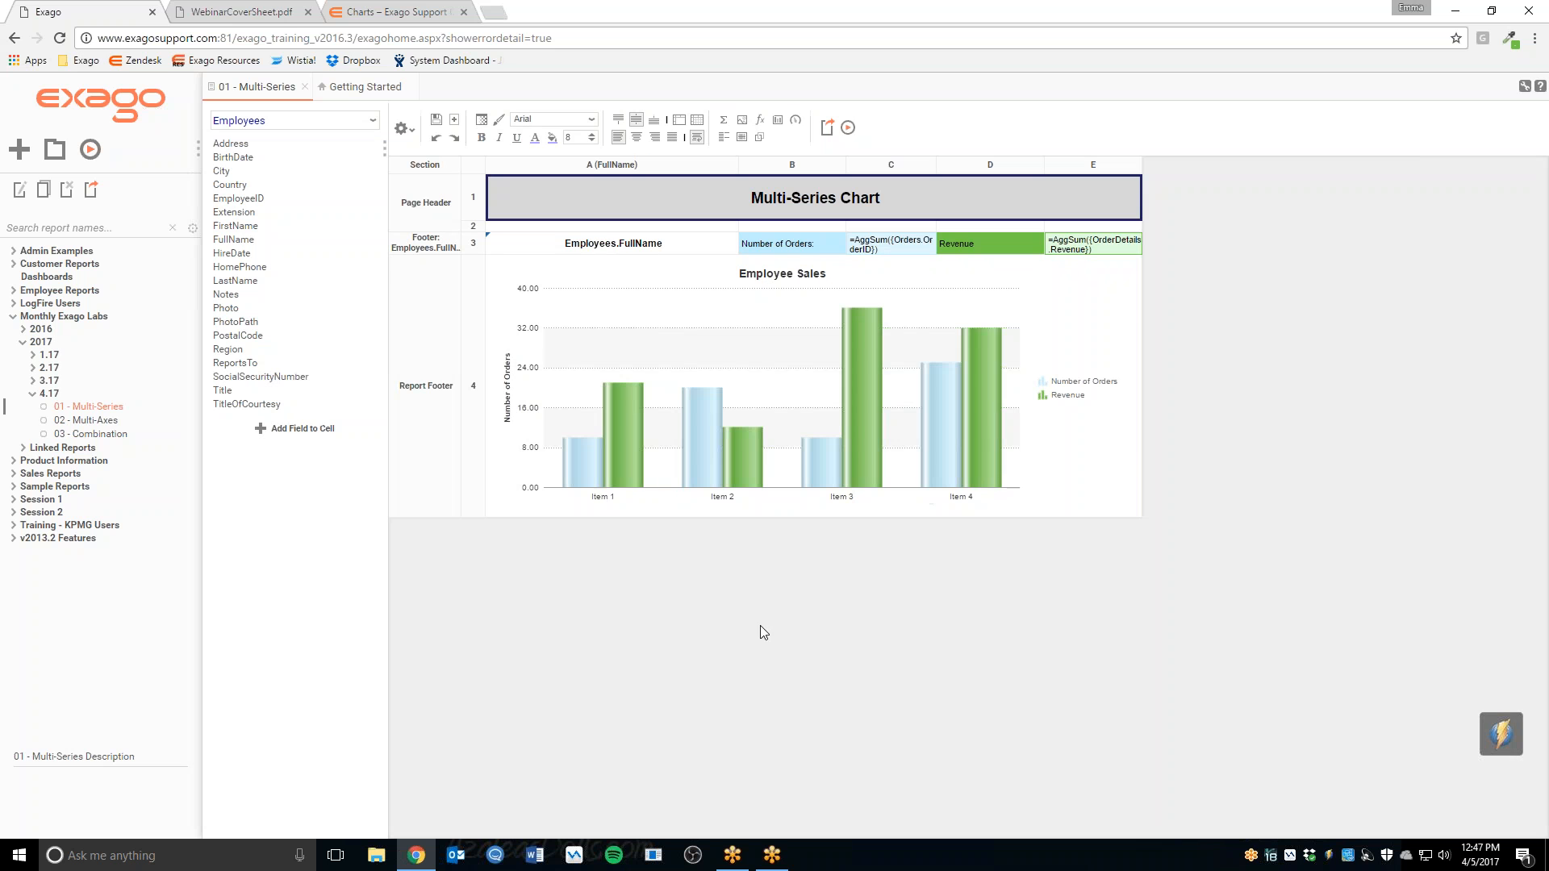